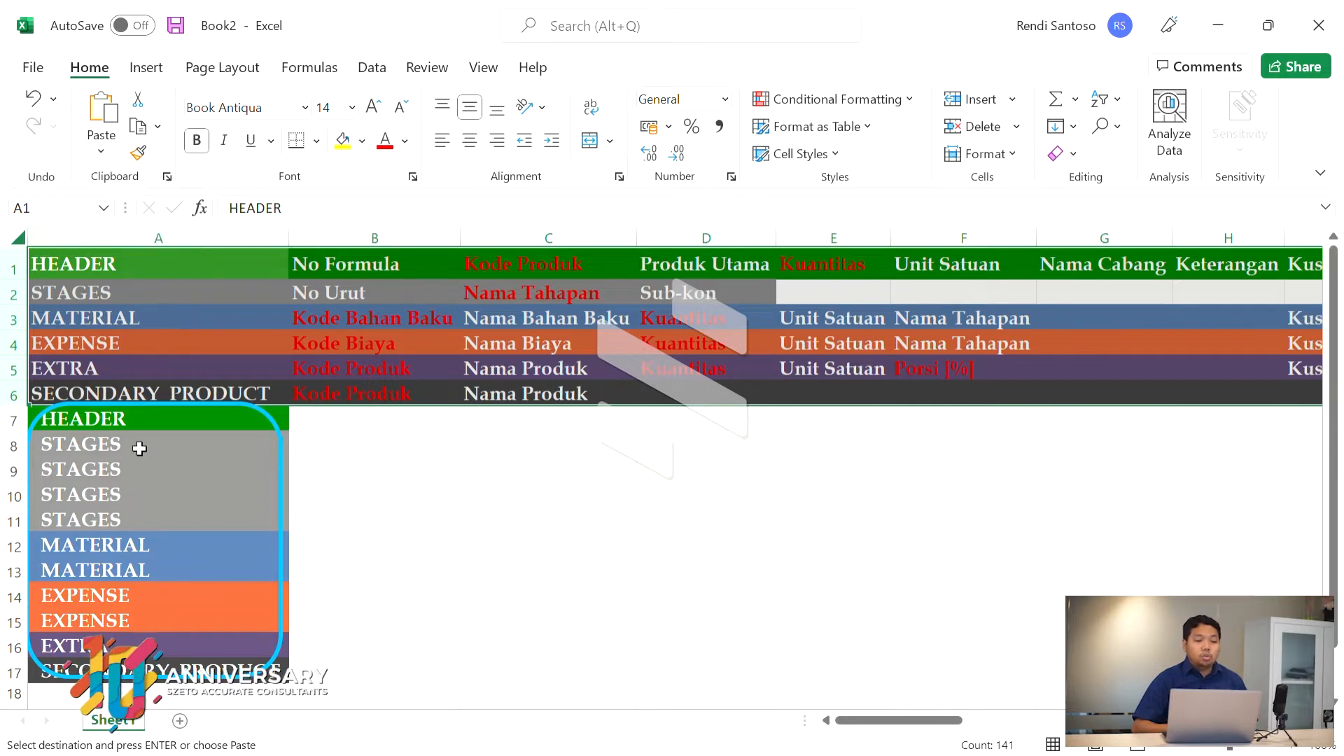
Step: Examine the template's HEADER row and its columns from No Formula through Kustom Tanggal 2, matching them to the HEADER row in row 7
{"action": "left_click", "coordinate": [121, 429]}
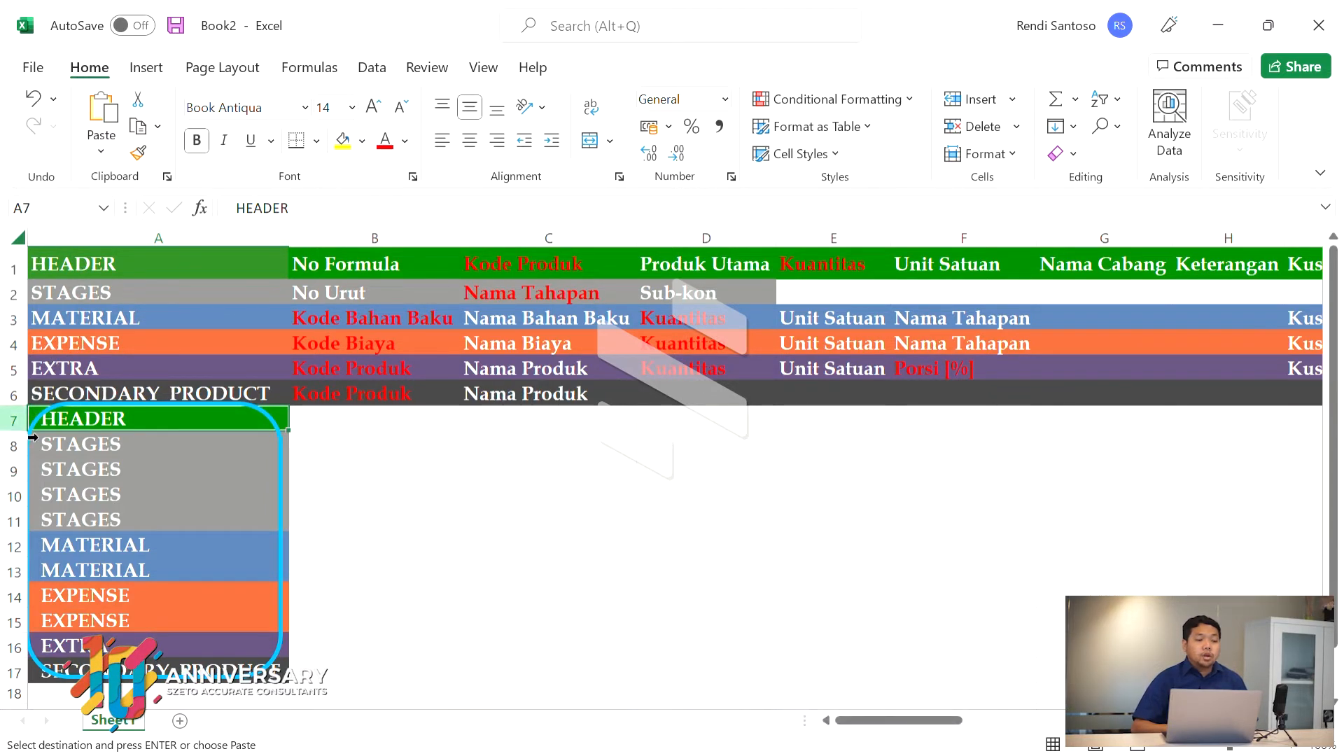
{"action": "left_click", "coordinate": [14, 420]}
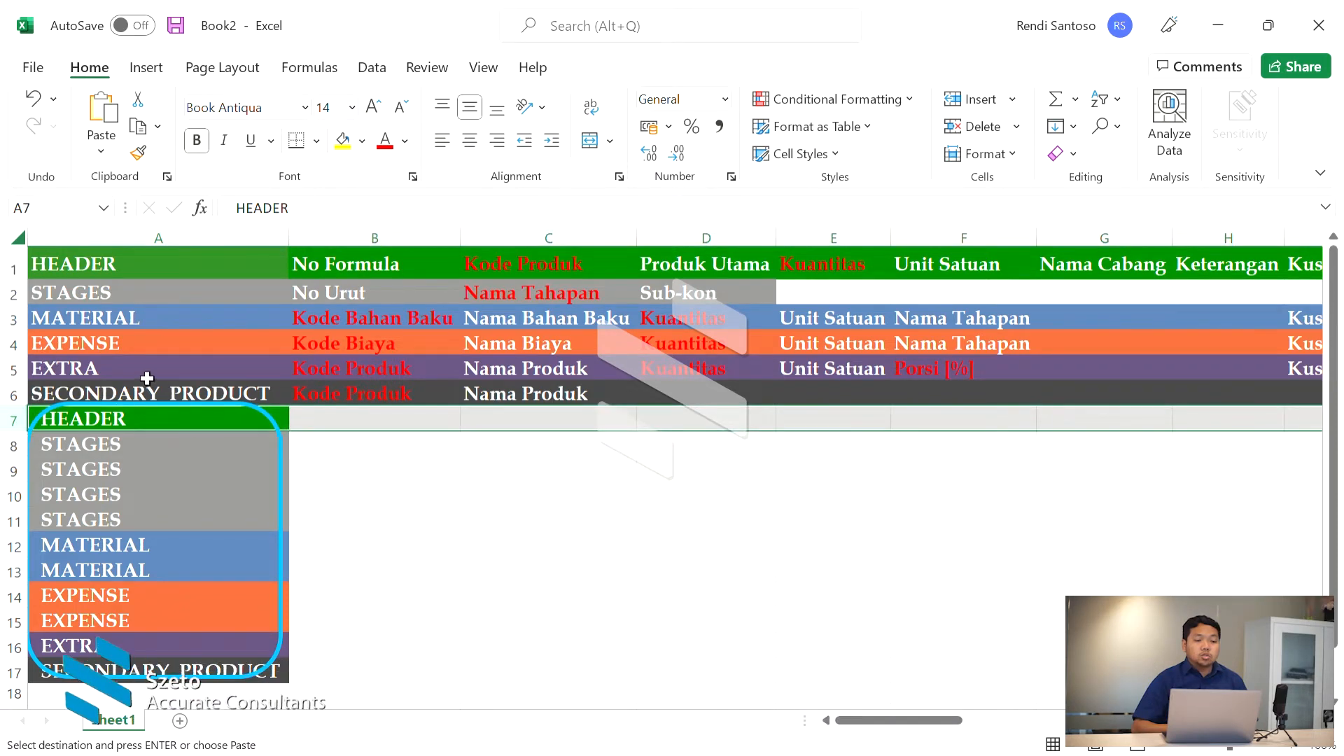
{"action": "left_click", "coordinate": [30, 279]}
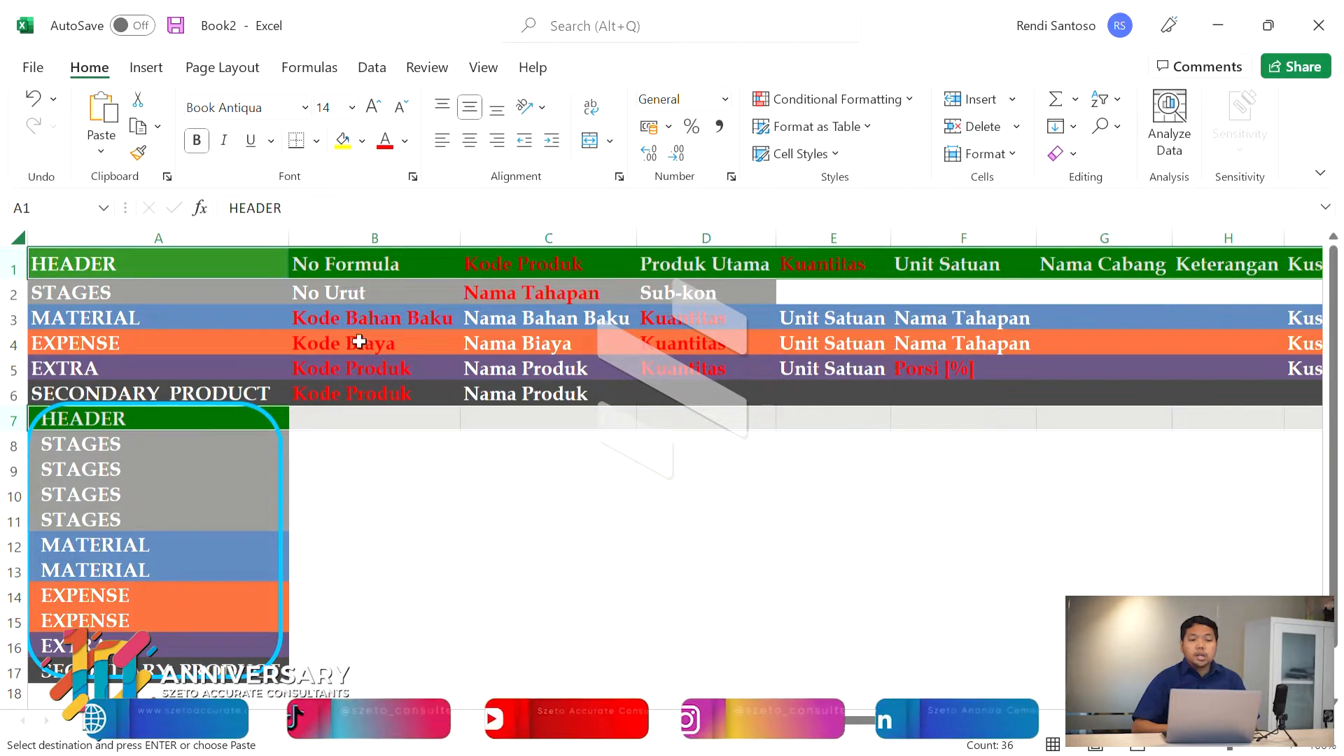
{"action": "left_click", "coordinate": [394, 245]}
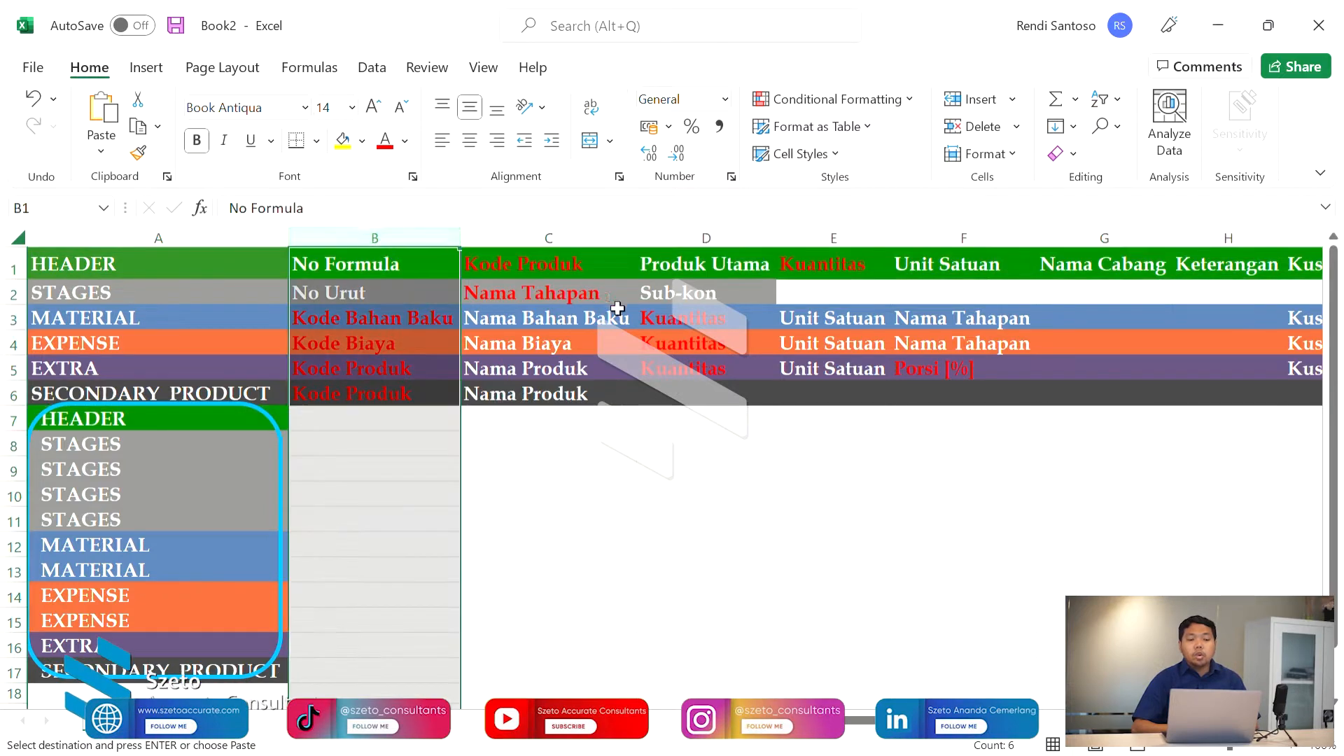
{"action": "scroll", "coordinate": [609, 308], "scroll_direction": "right", "scroll_amount": 5}
{"action": "scroll", "coordinate": [616, 308], "scroll_direction": "right", "scroll_amount": 10}
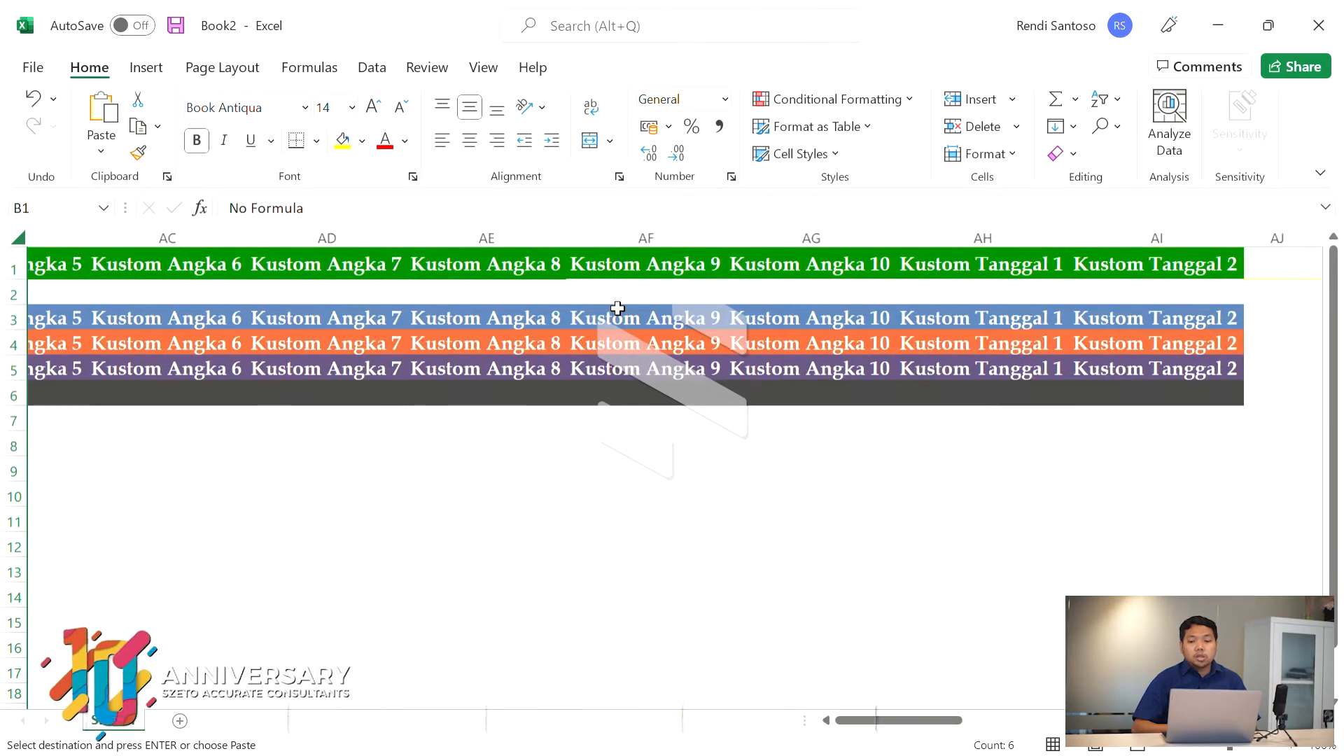
{"action": "scroll", "coordinate": [616, 308], "scroll_direction": "left", "scroll_amount": 5}
{"action": "scroll", "coordinate": [617, 308], "scroll_direction": "left", "scroll_amount": 4}
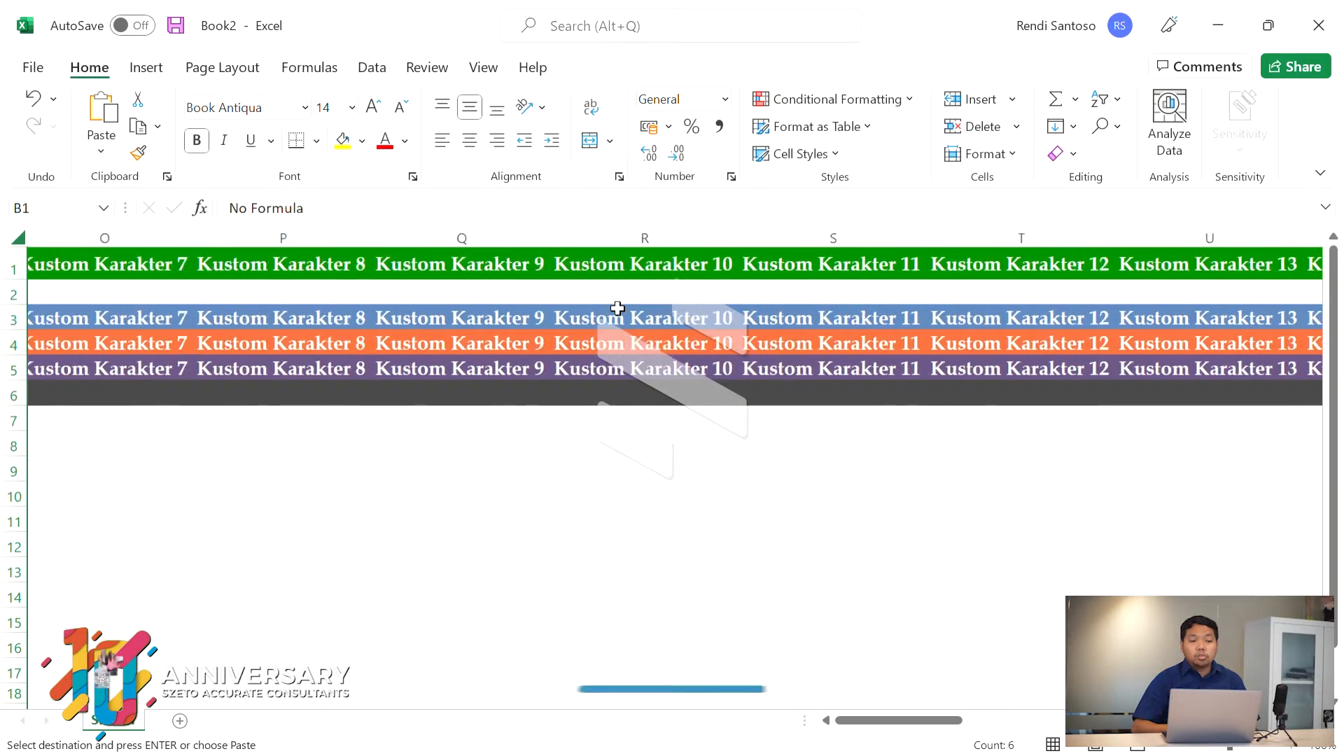
{"action": "scroll", "coordinate": [616, 308], "scroll_direction": "left", "scroll_amount": 4}
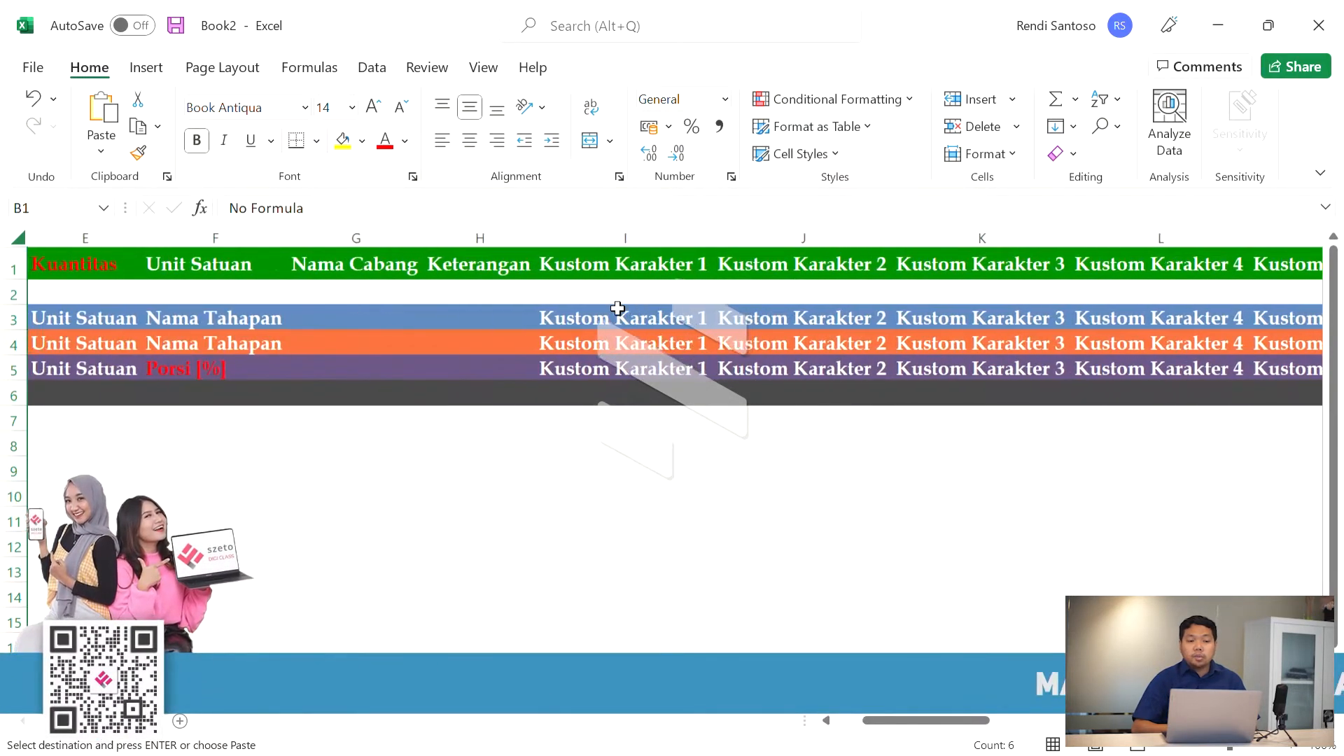
{"action": "scroll", "coordinate": [617, 308], "scroll_direction": "left", "scroll_amount": 1}
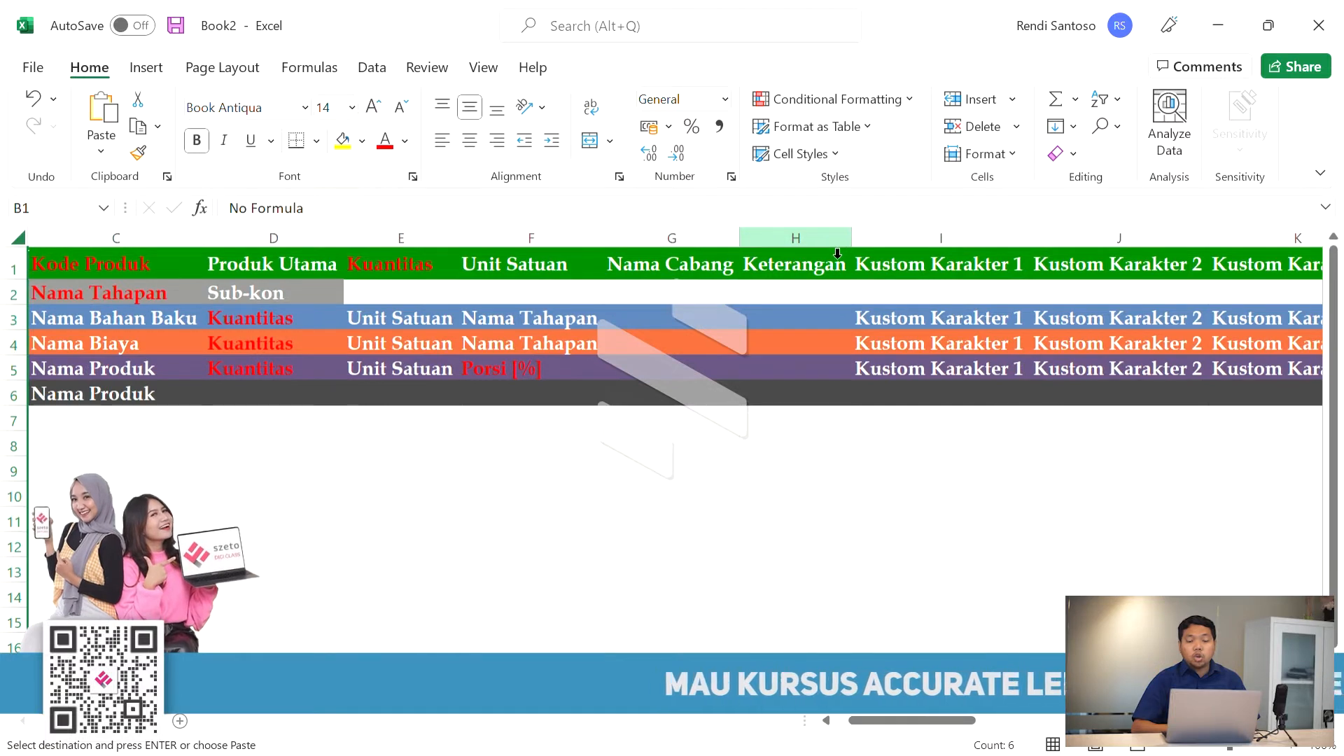
{"action": "scroll", "coordinate": [465, 378], "scroll_direction": "left", "scroll_amount": 2}
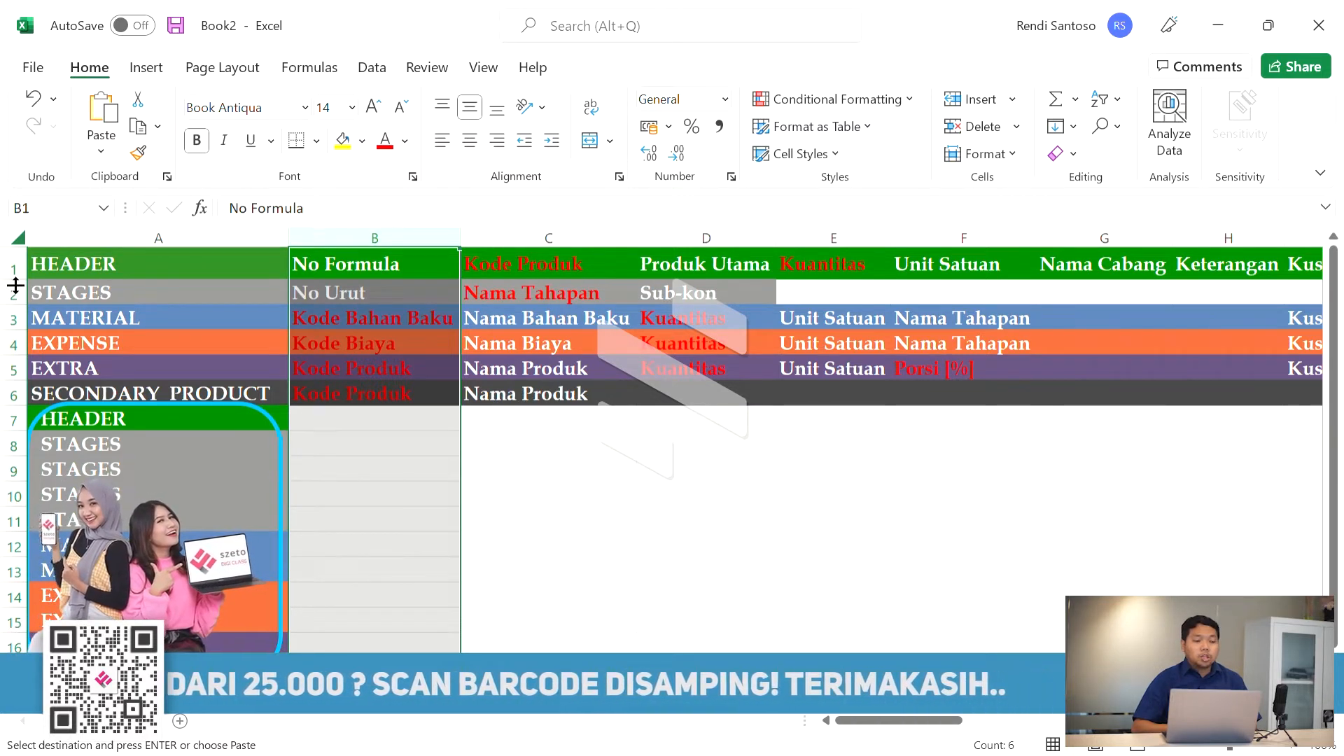
Step: Fill the HEADER entry in row 7 with formula number BOM.001, product code BJ-001 and main product Baju Bayi
{"action": "left_click", "coordinate": [364, 420]}
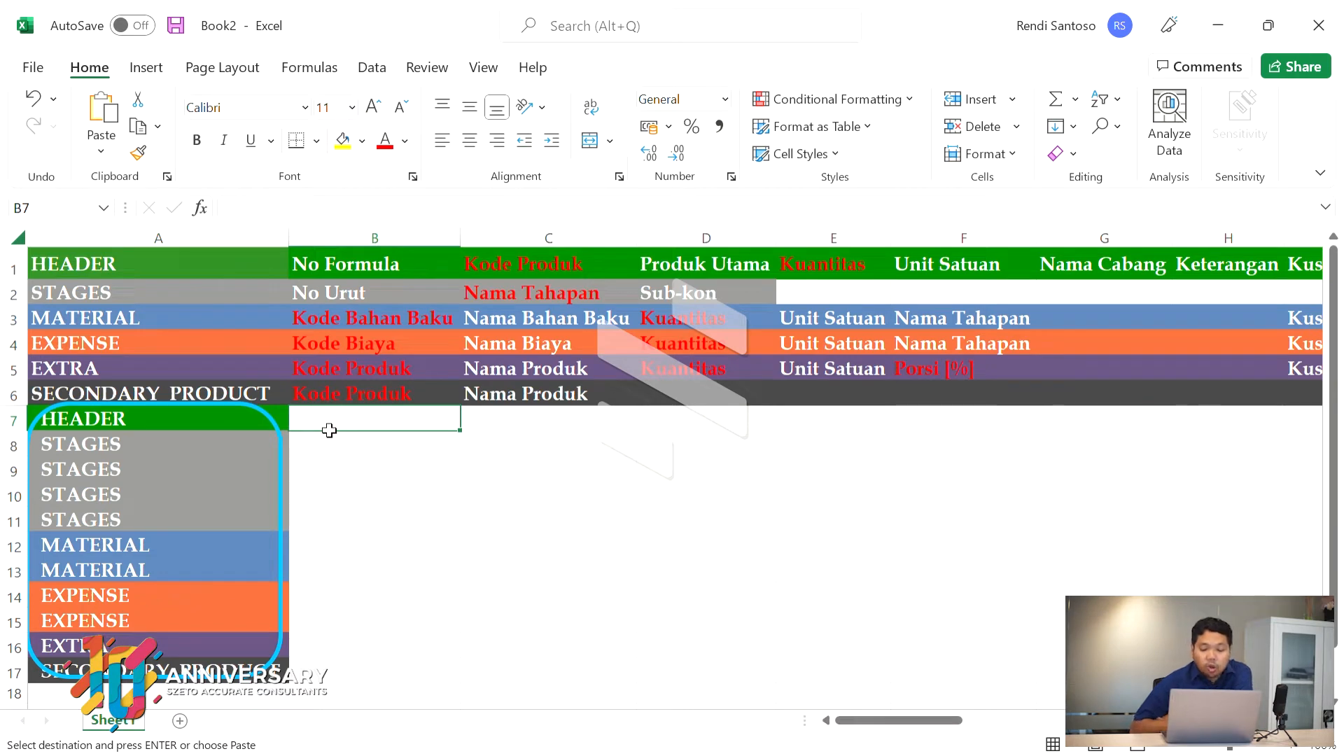
{"action": "type", "text": "BOM.001"}
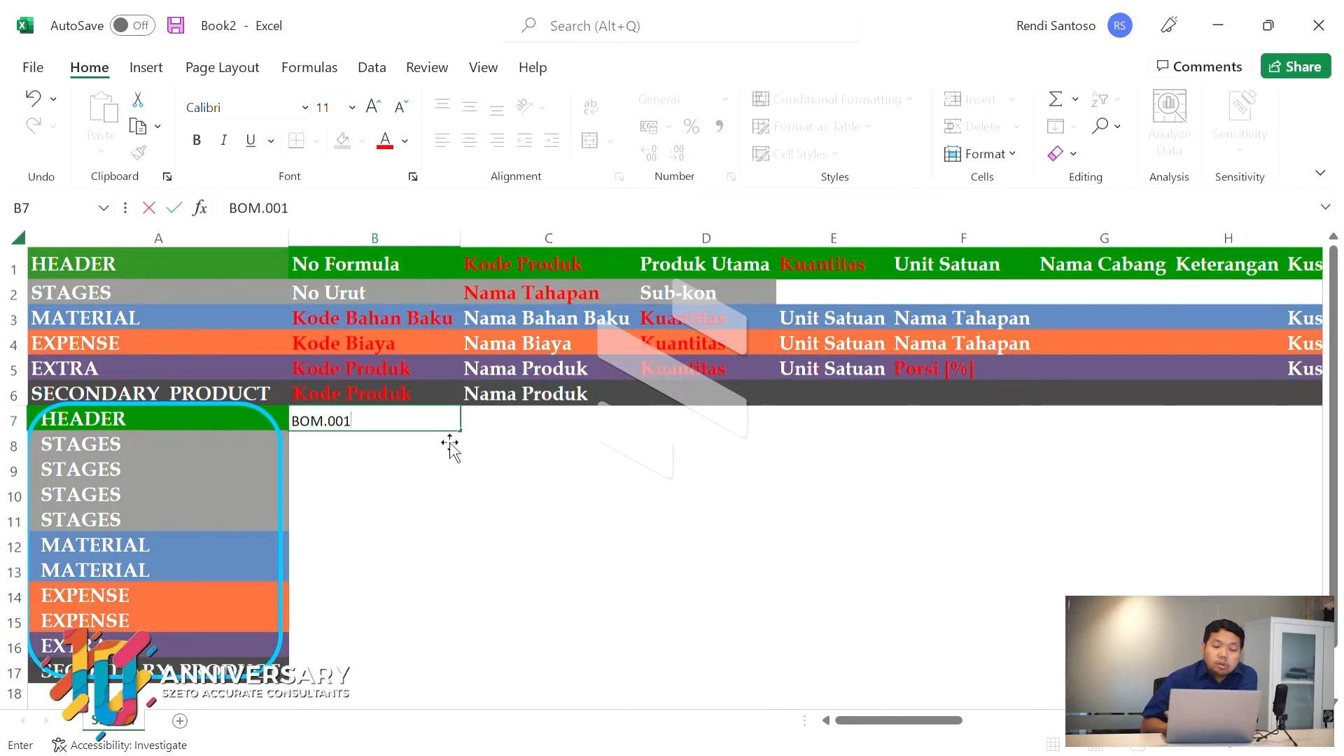
{"action": "left_click", "coordinate": [539, 428]}
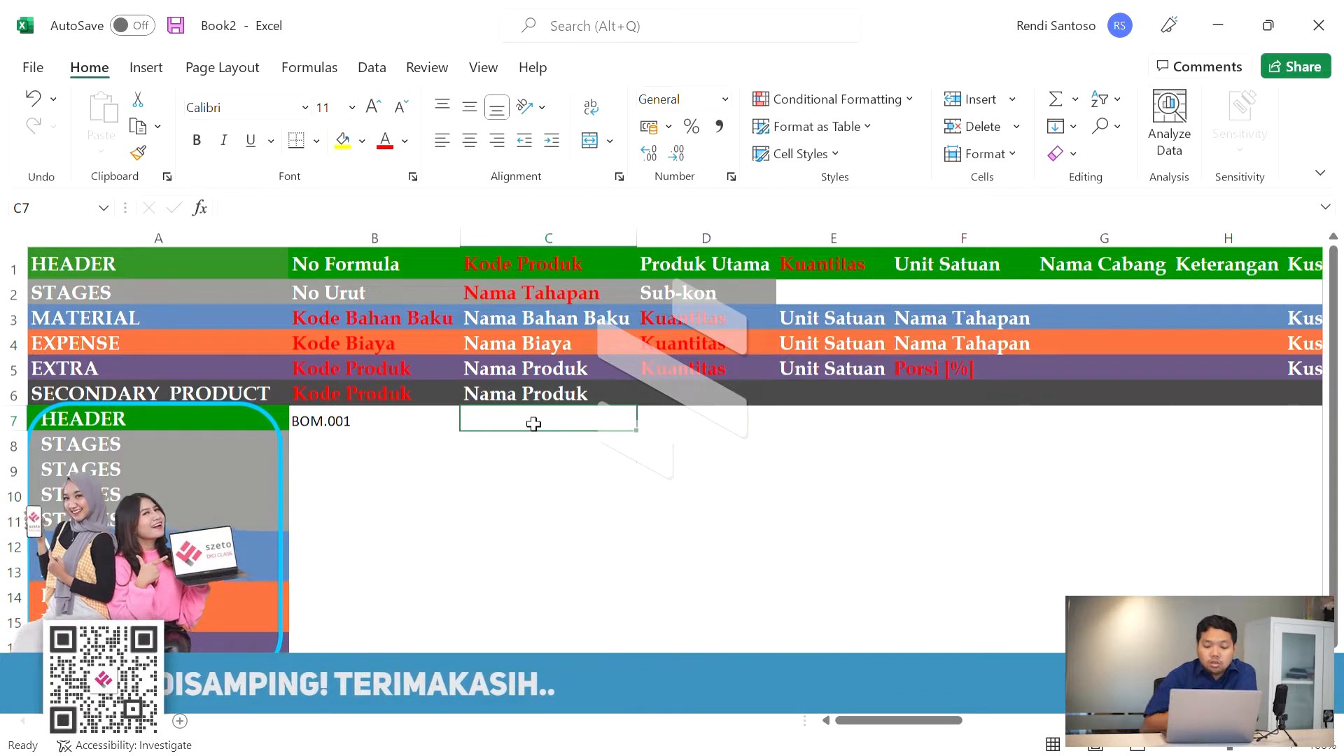
{"action": "type", "text": "BJ-"}
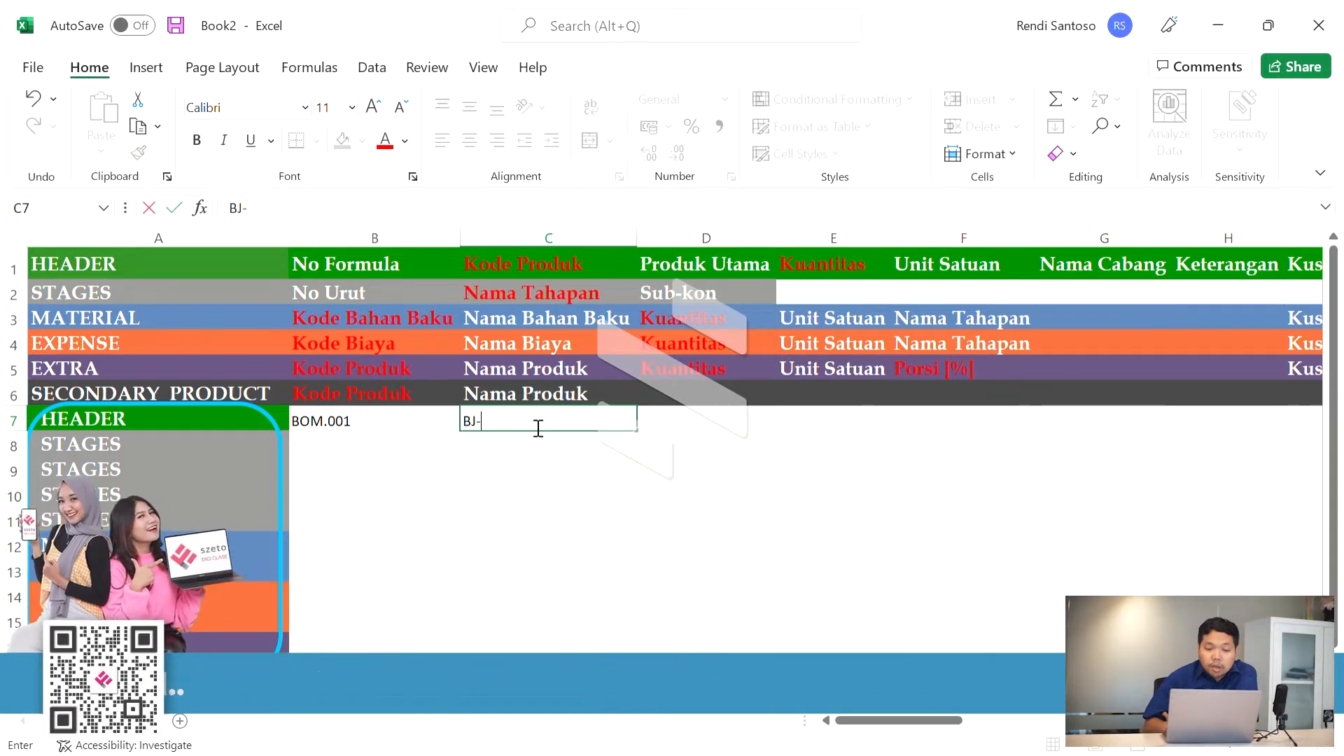
{"action": "type", "text": "001"}
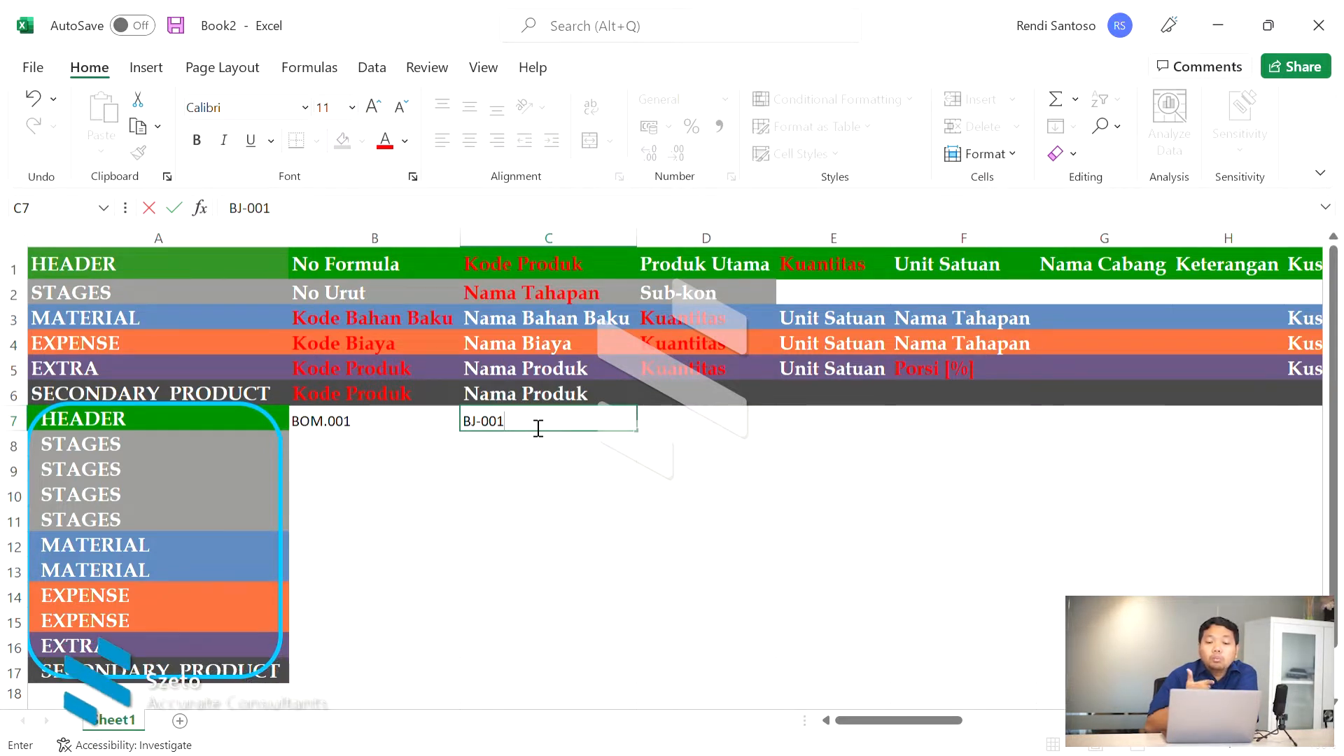
{"action": "key", "text": "Tab"}
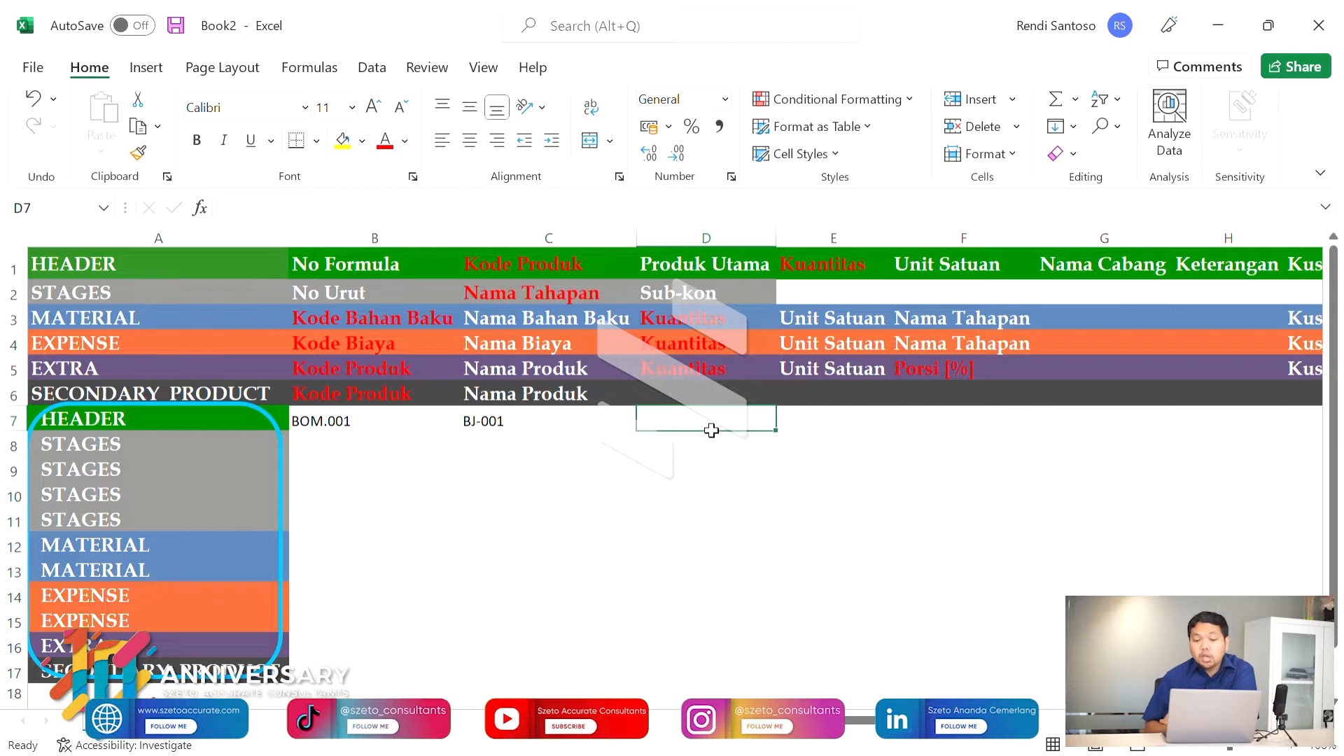
{"action": "type", "text": "Baju Bayi"}
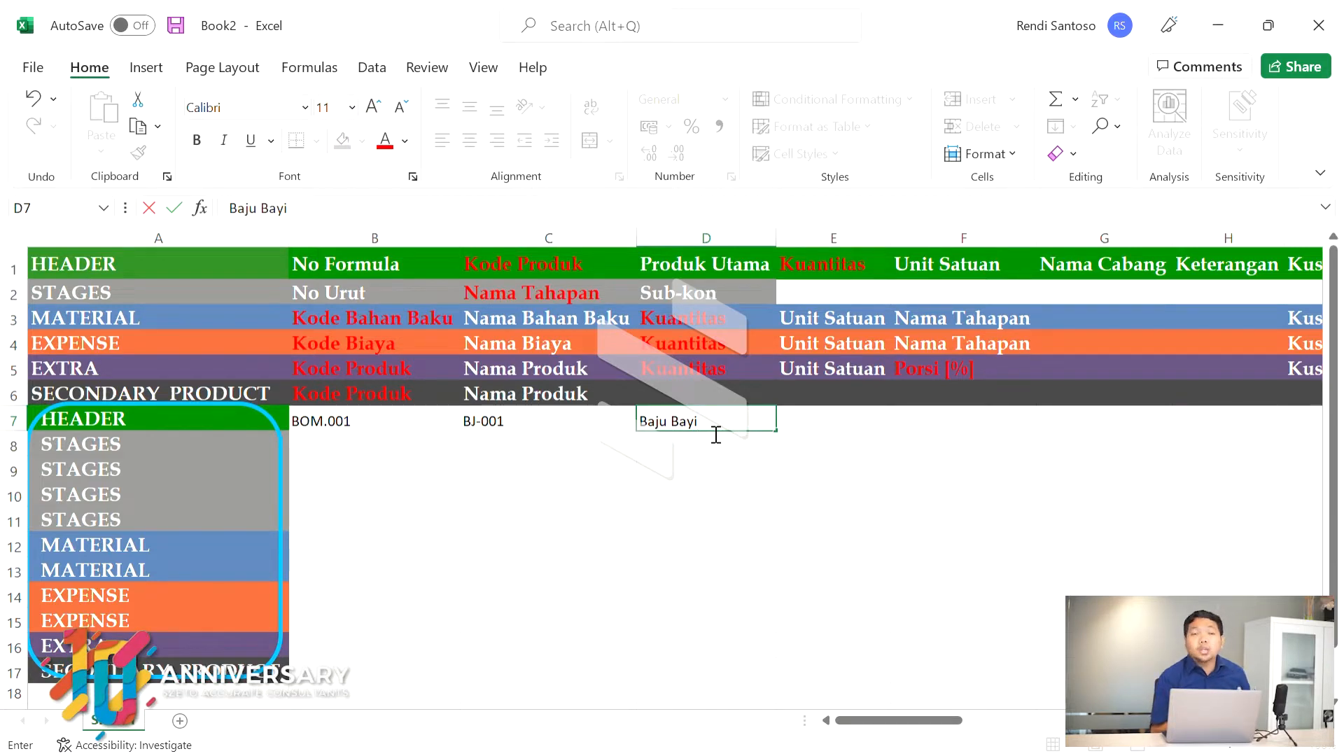
{"action": "key", "text": "Tab"}
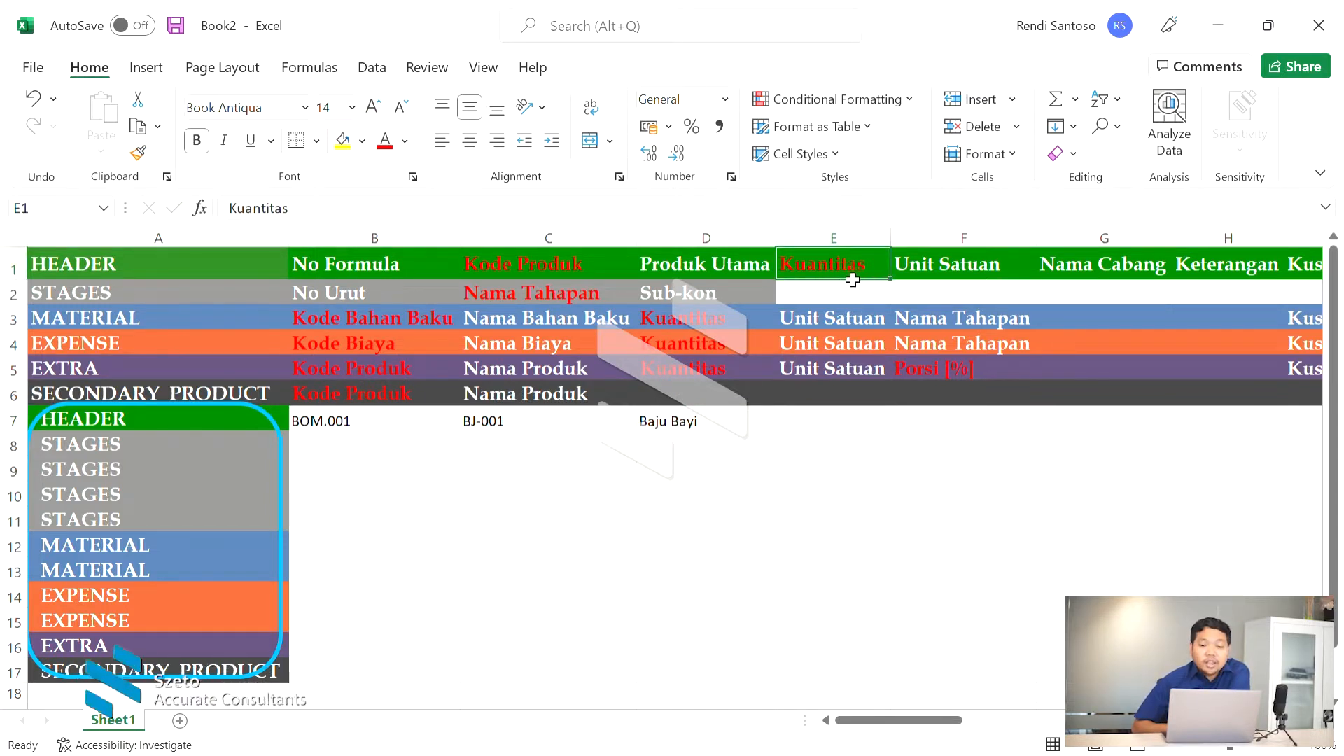
Step: Enter a quantity of 1 and the unit PCS for the Baju Bayi product in row 7
{"action": "left_click", "coordinate": [7, 271]}
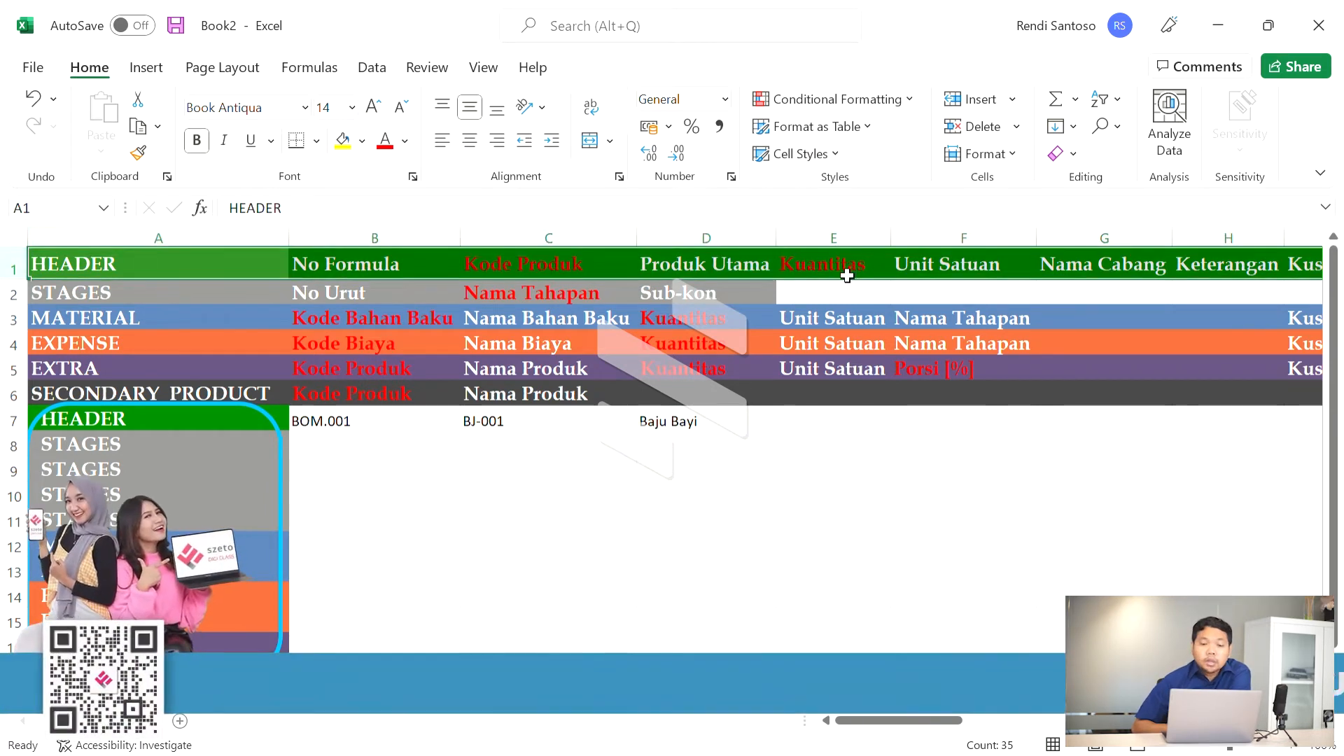
{"action": "left_click", "coordinate": [865, 265]}
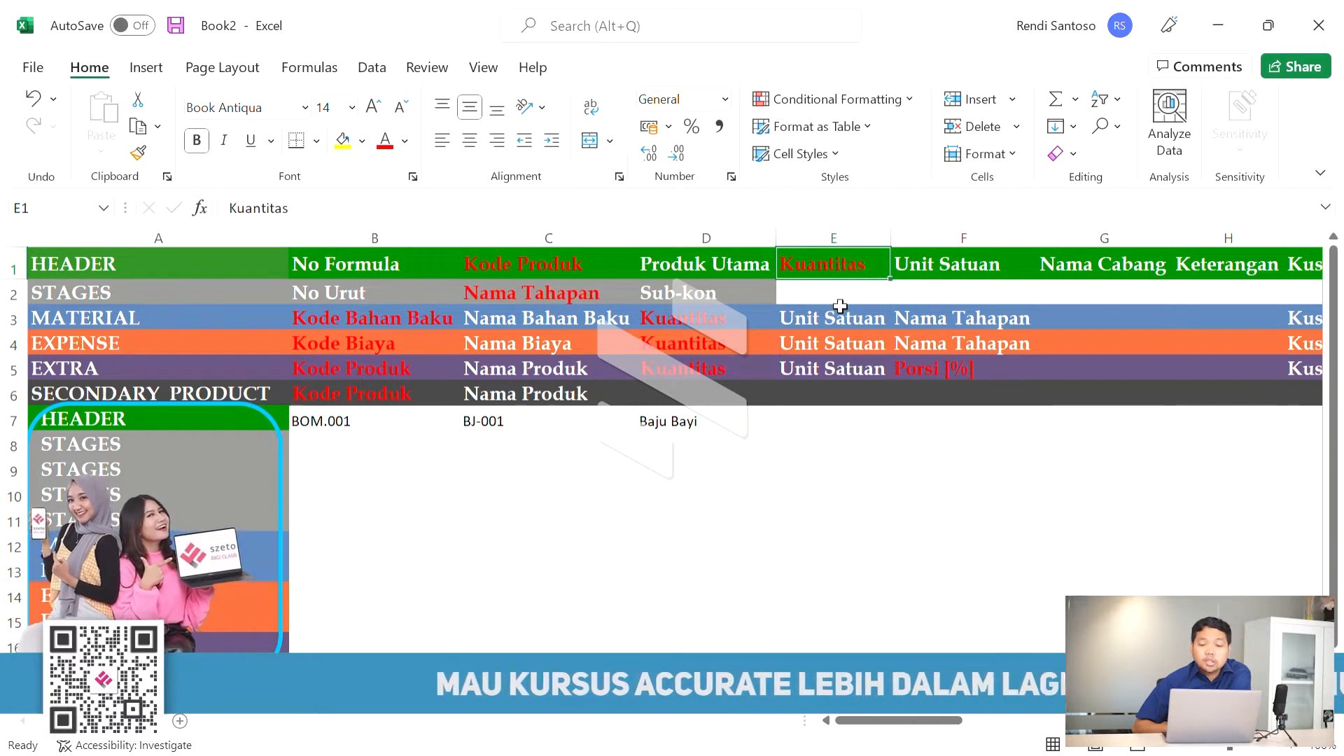
{"action": "left_click", "coordinate": [821, 421]}
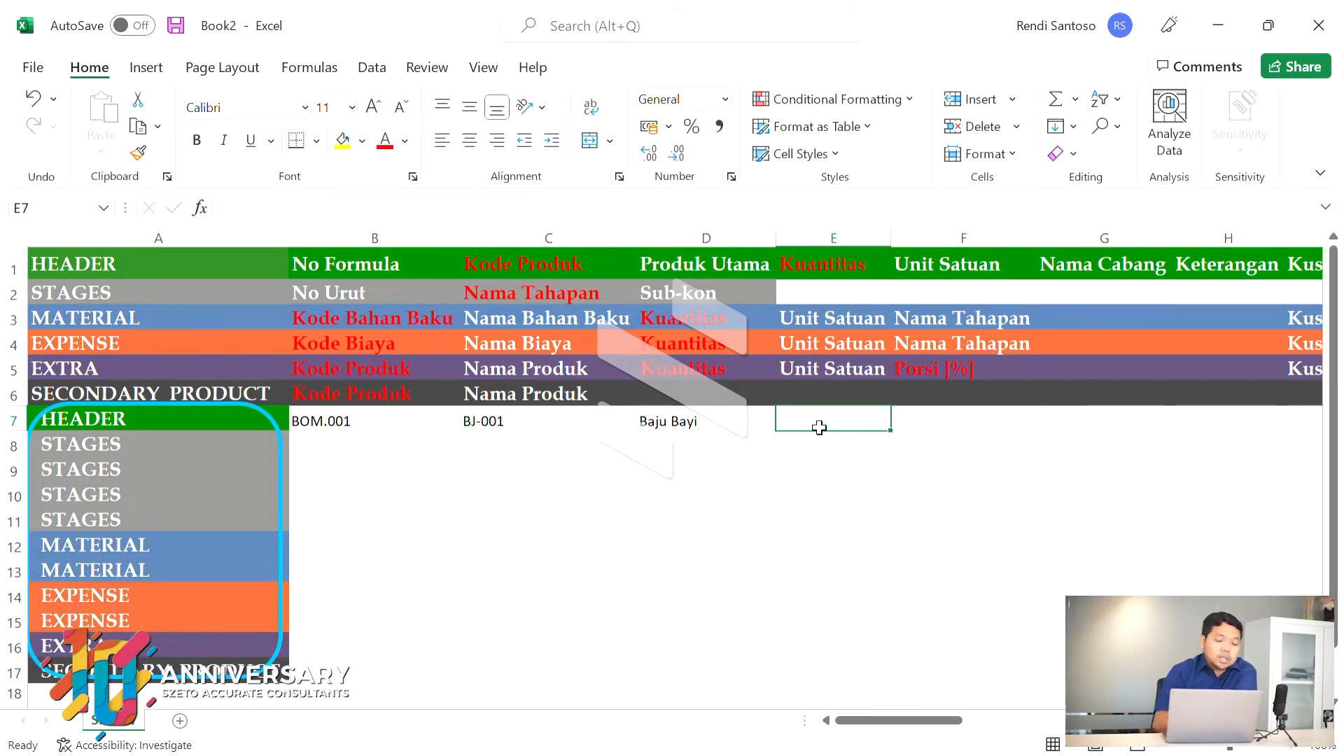
{"action": "type", "text": "1"}
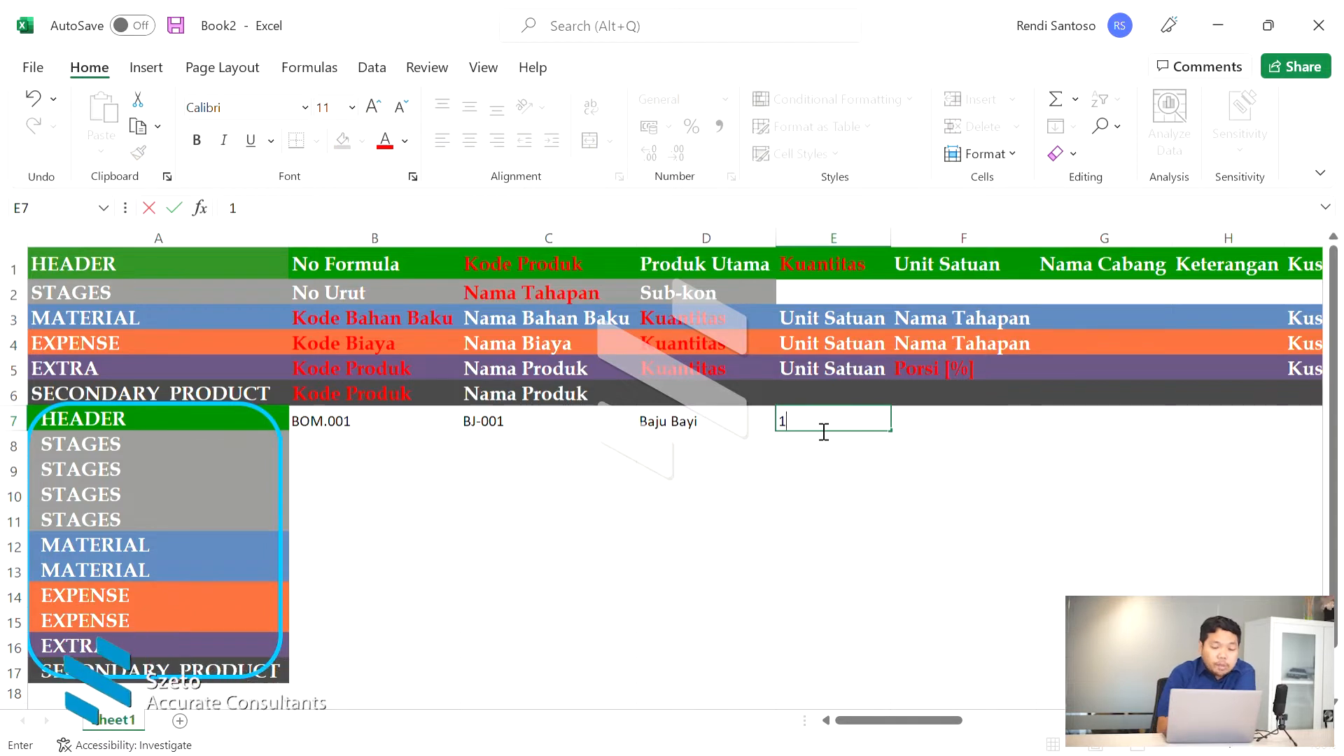
{"action": "left_click", "coordinate": [938, 412]}
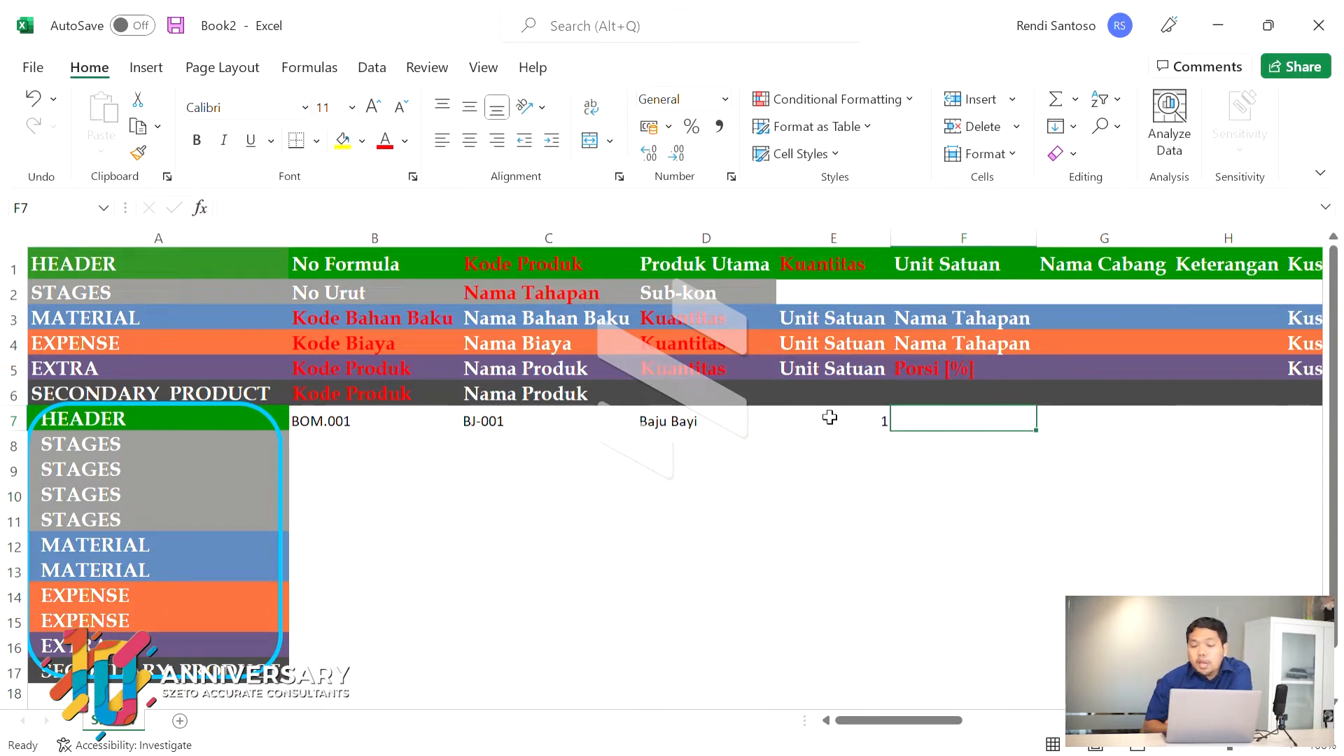
{"action": "type", "text": "PCS"}
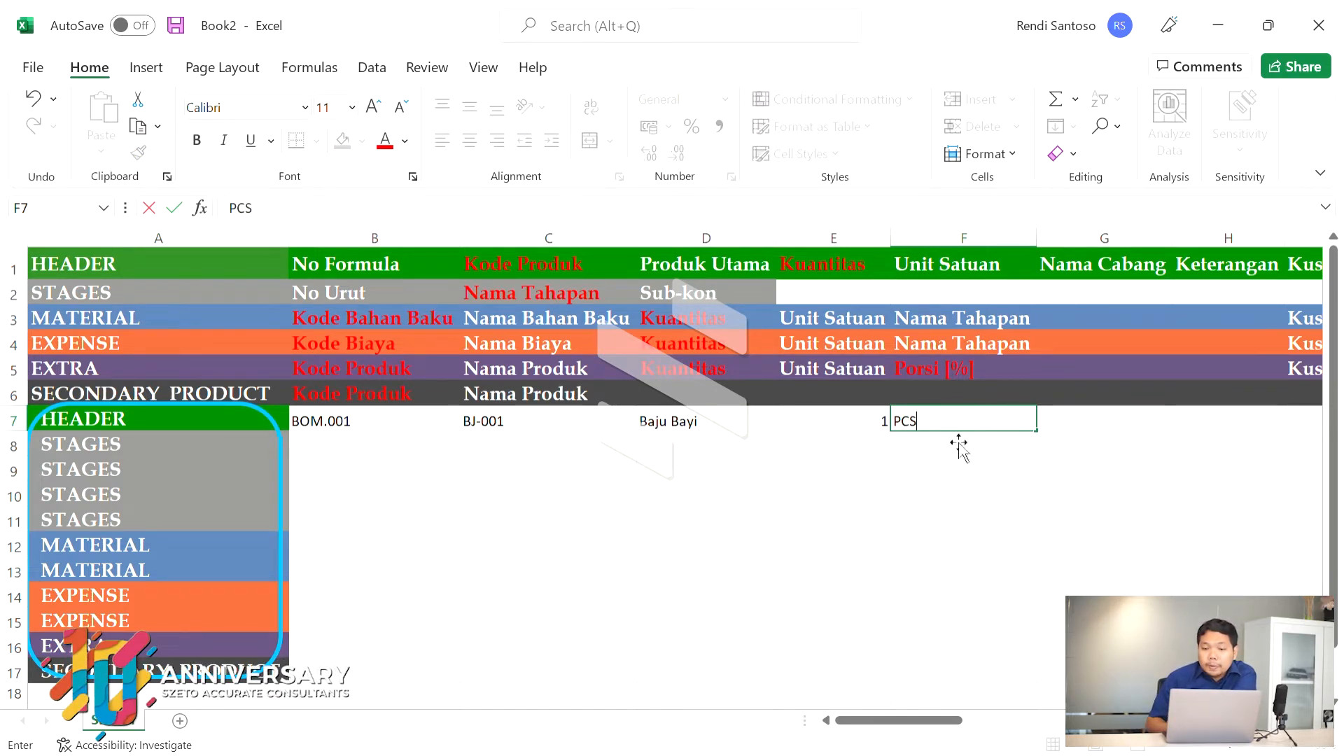
{"action": "left_click", "coordinate": [506, 422]}
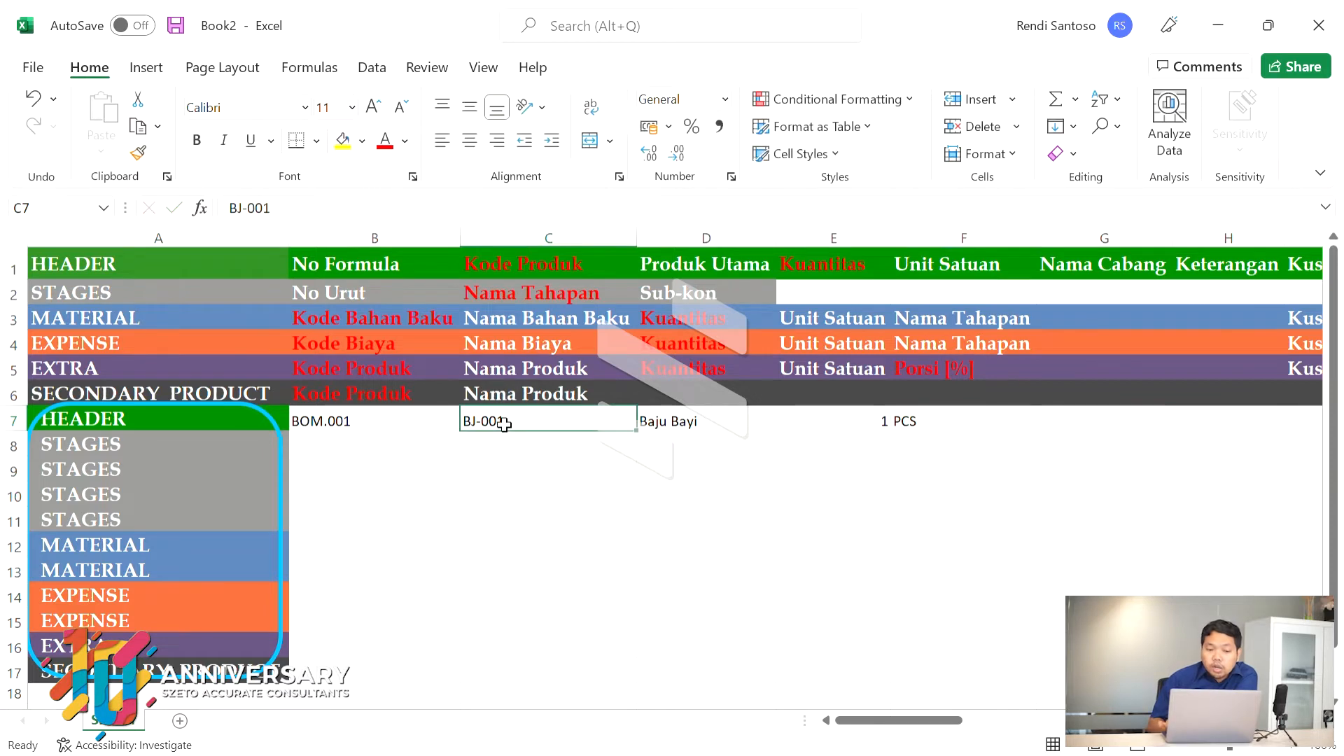
Step: Review the product code, product name, quantity and unit cells in row 7
{"action": "key", "text": "shift+Right"}
{"action": "key", "text": "shift+Right"}
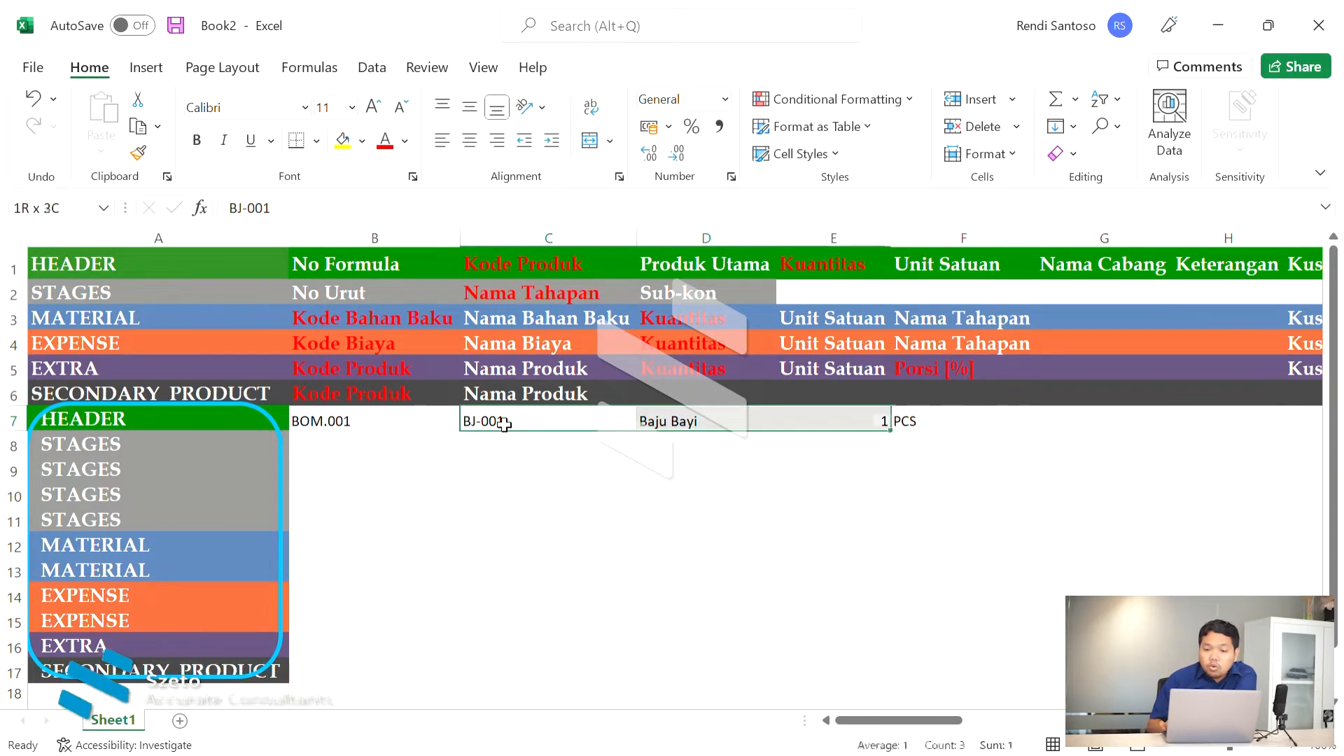
{"action": "key", "text": "Left"}
{"action": "key", "text": "Right"}
{"action": "key", "text": "Right"}
{"action": "key", "text": "Right"}
{"action": "key", "text": "Right"}
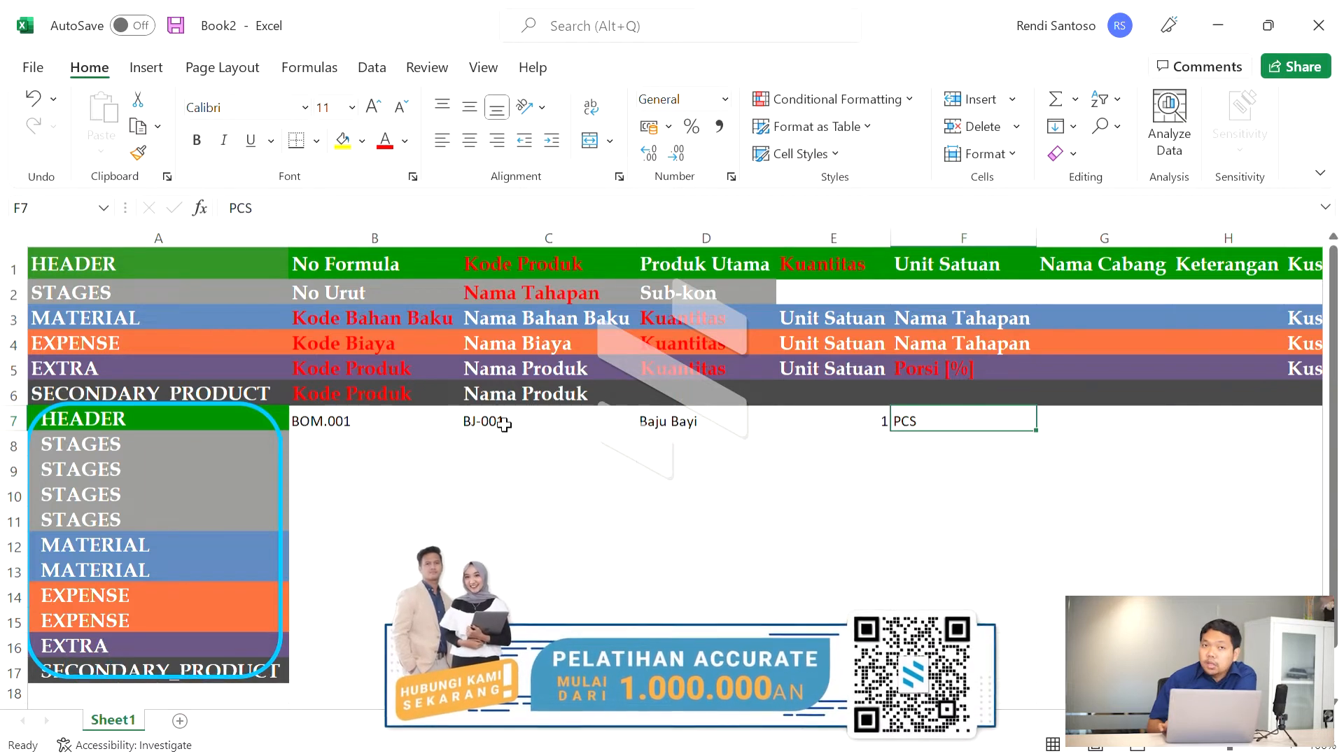
Step: Skip the branch name in row 7 and enter "Formula Baju Bayi" as its Keterangan
{"action": "key", "text": "Right"}
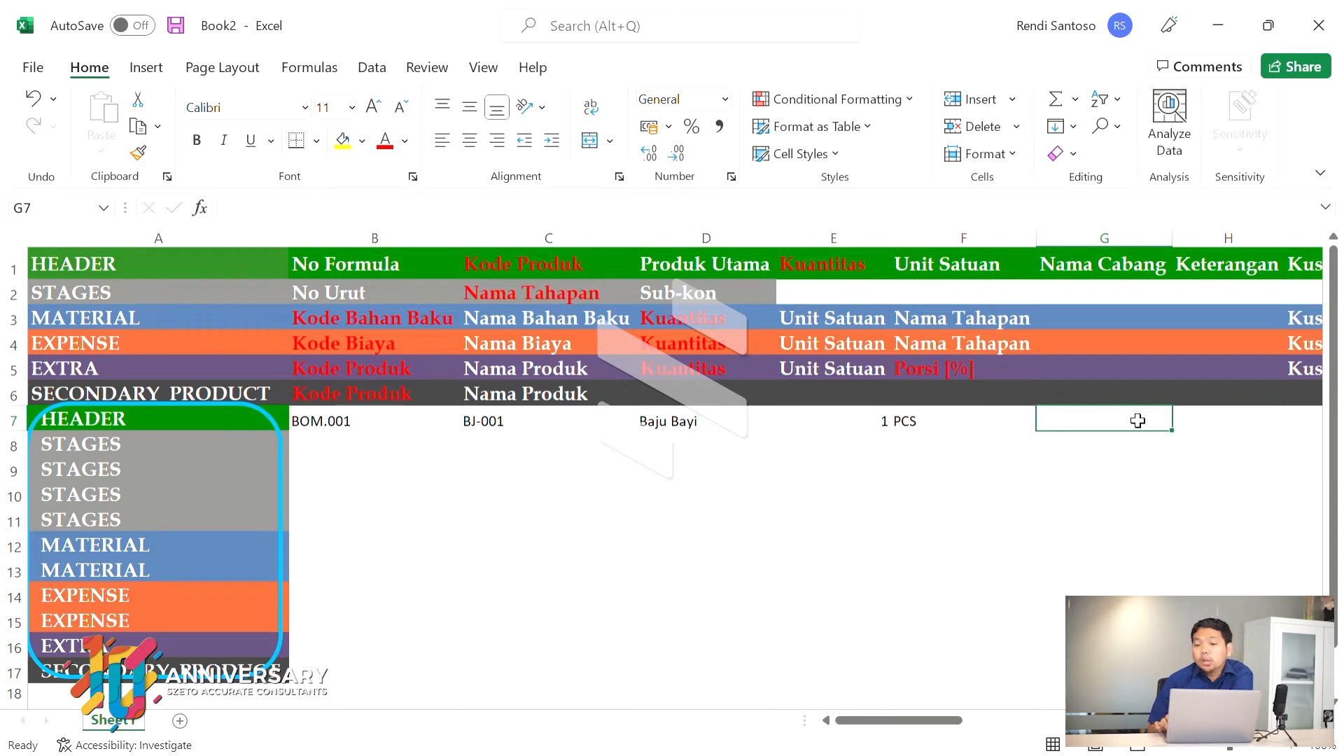
{"action": "scroll", "coordinate": [1137, 420], "scroll_direction": "right", "scroll_amount": 1}
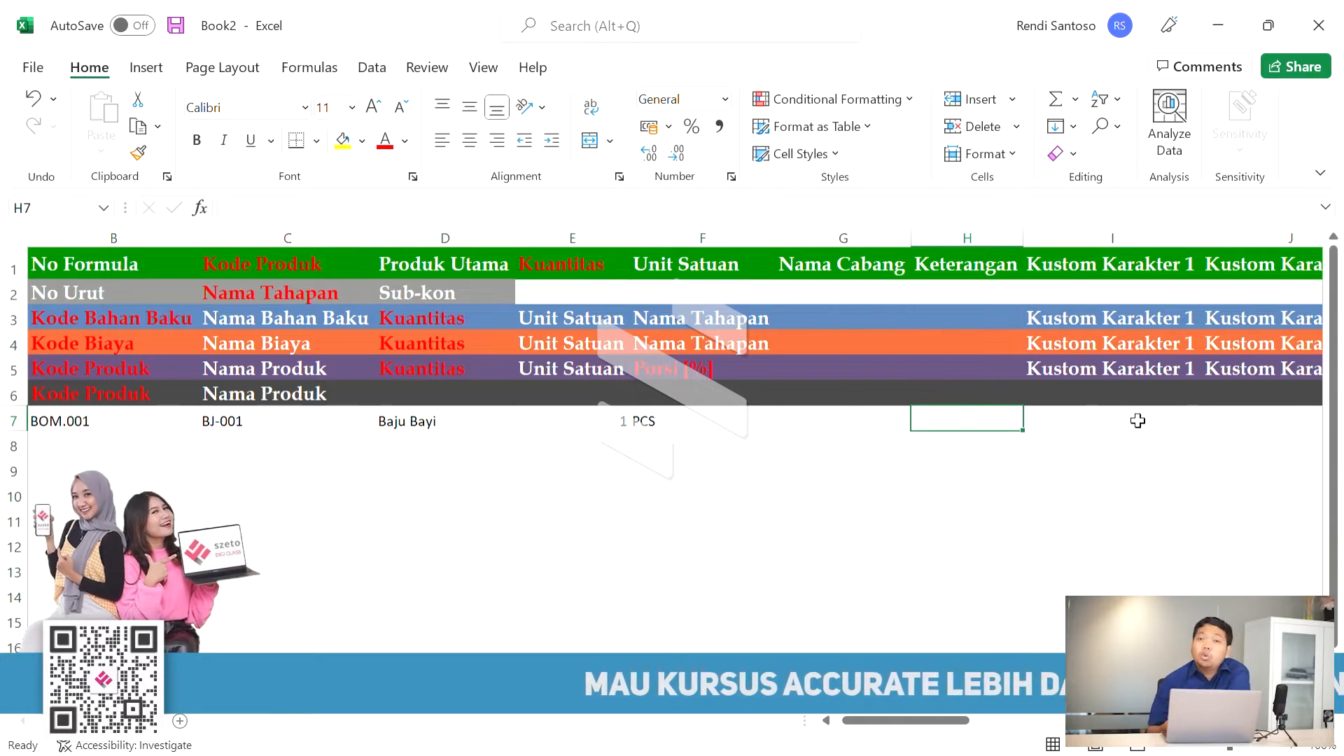
{"action": "type", "text": "F"}
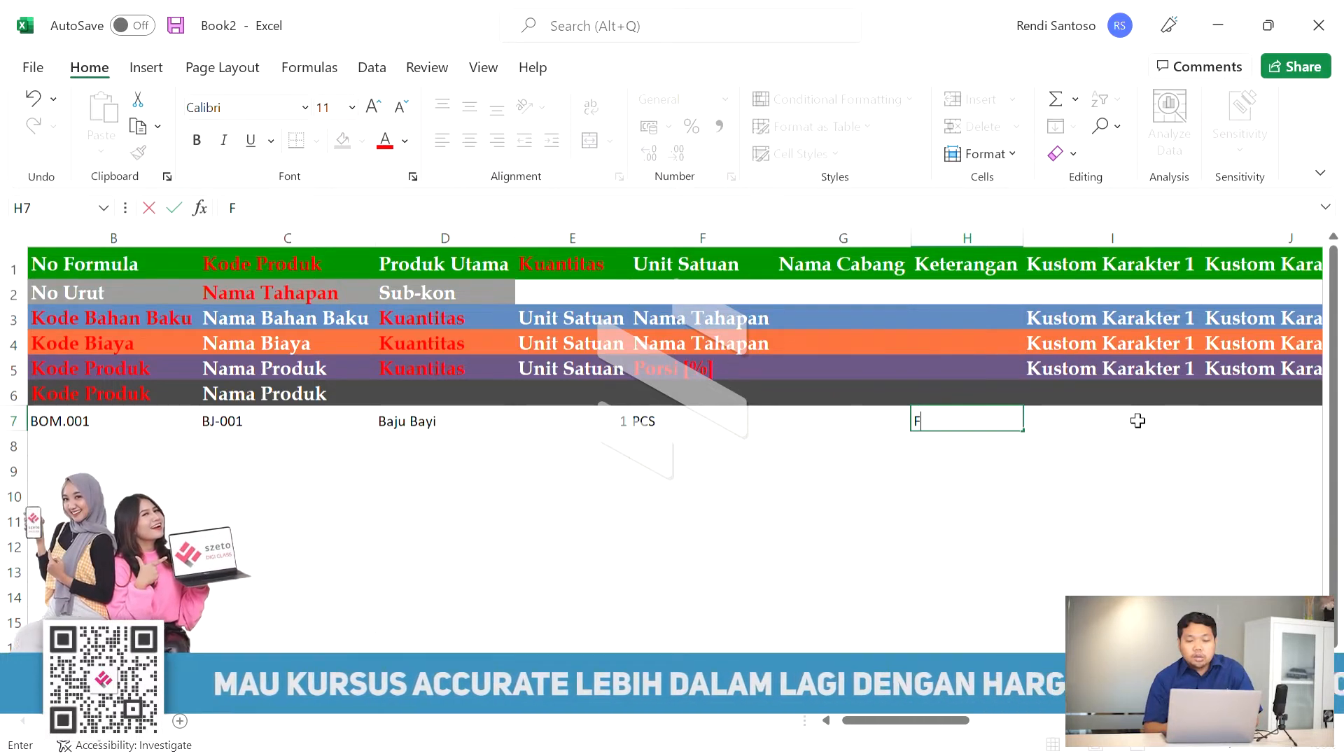
{"action": "type", "text": "ormula "}
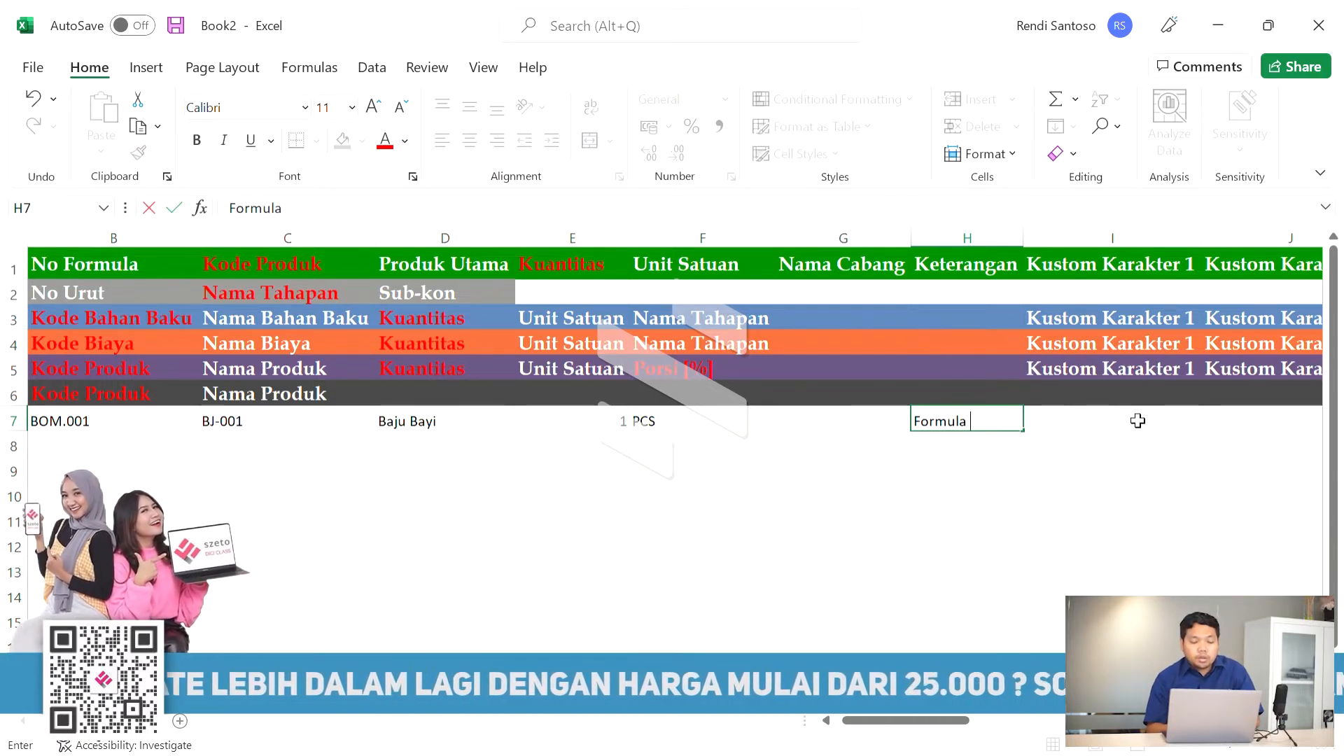
{"action": "type", "text": "Baju Bayi"}
{"action": "left_click", "coordinate": [1141, 424]}
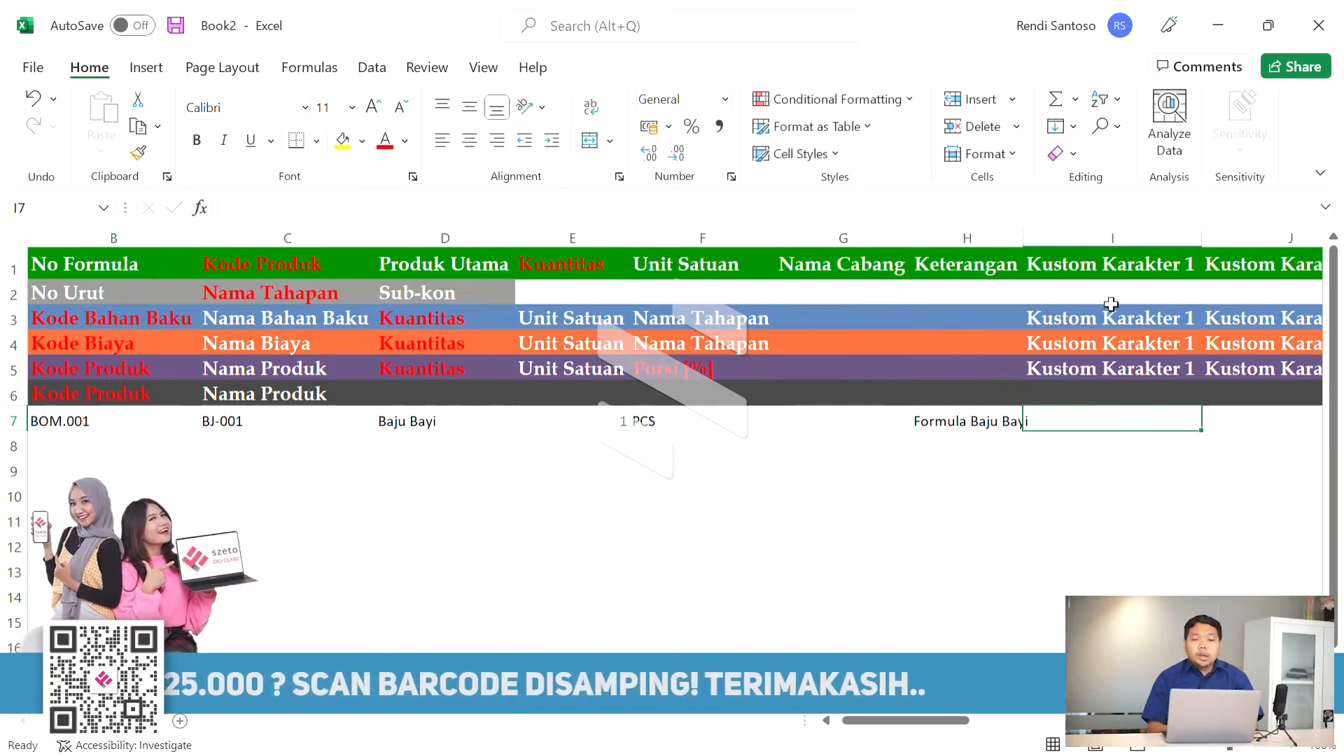
Step: Examine the Kustom Karakter columns and return to the first STAGES row in row 8
{"action": "scroll", "coordinate": [1120, 305], "scroll_direction": "right", "scroll_amount": 4}
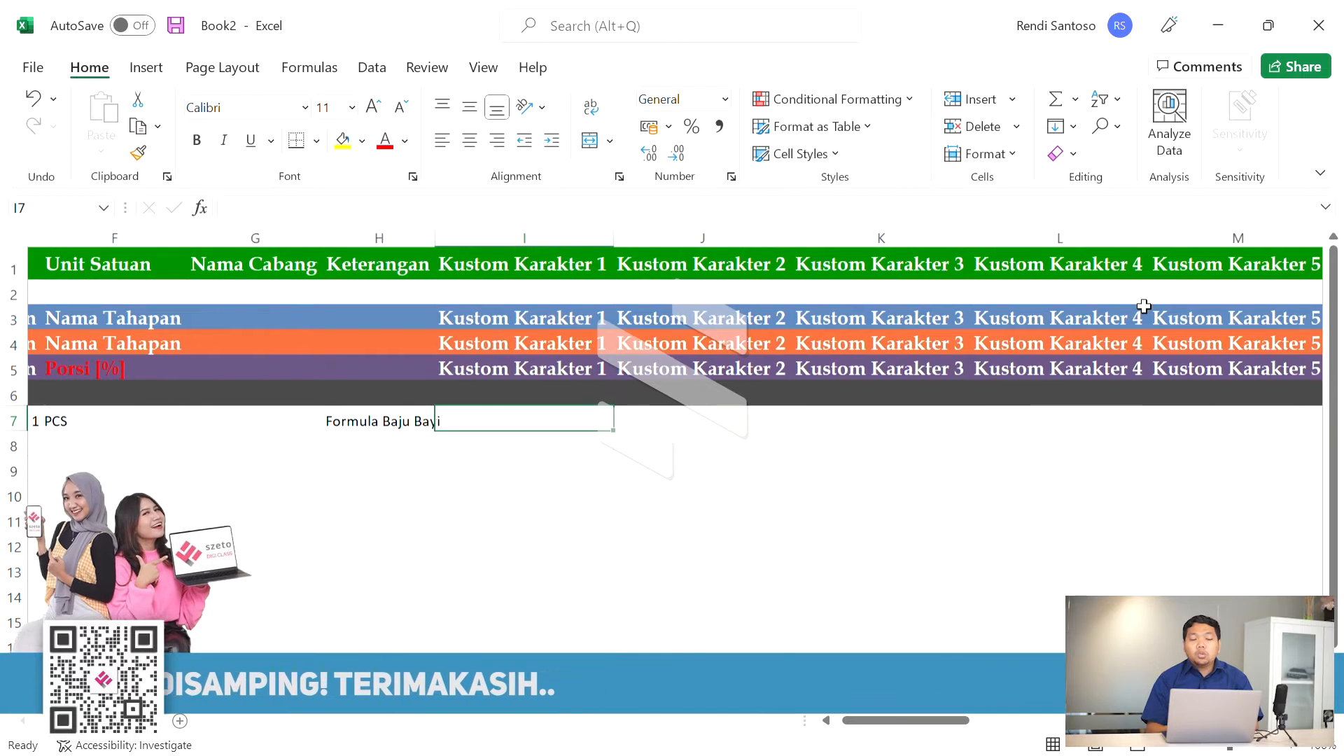
{"action": "scroll", "coordinate": [1144, 306], "scroll_direction": "left", "scroll_amount": 2}
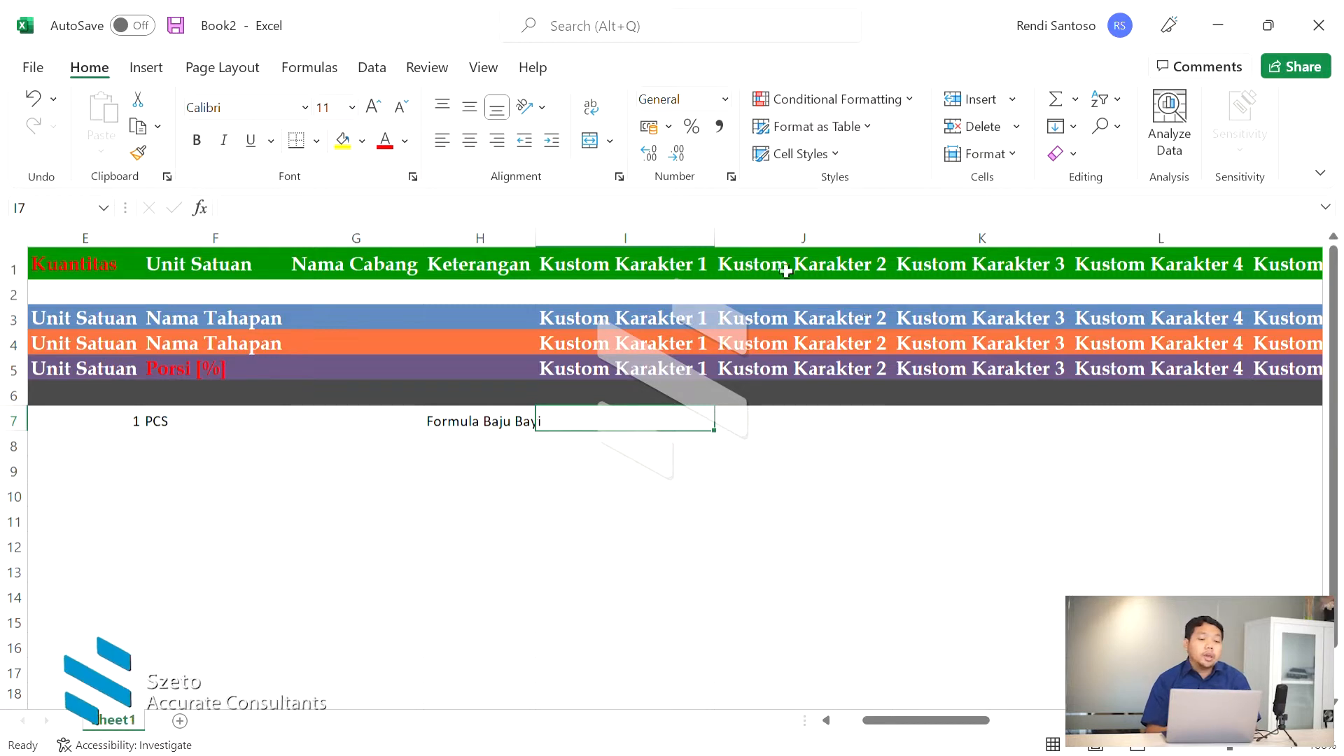
{"action": "scroll", "coordinate": [498, 366], "scroll_direction": "left", "scroll_amount": 5}
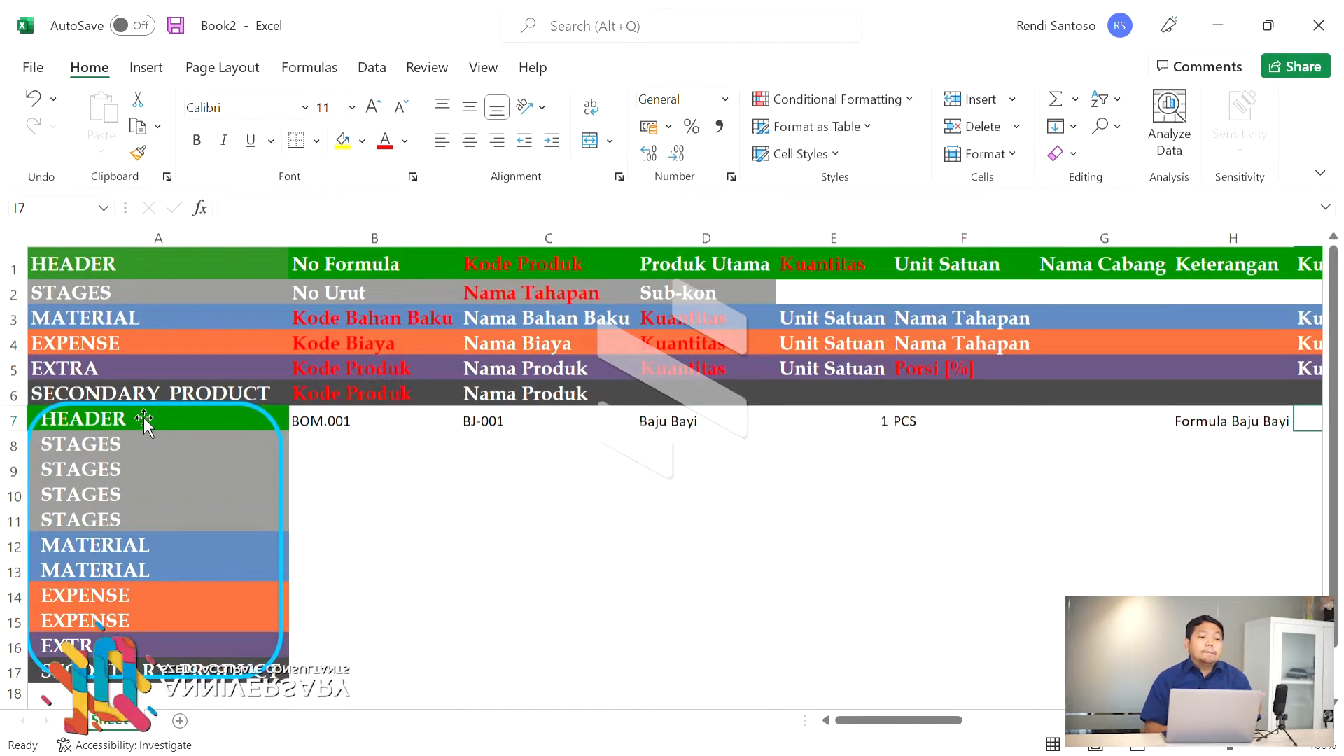
{"action": "left_click", "coordinate": [102, 457]}
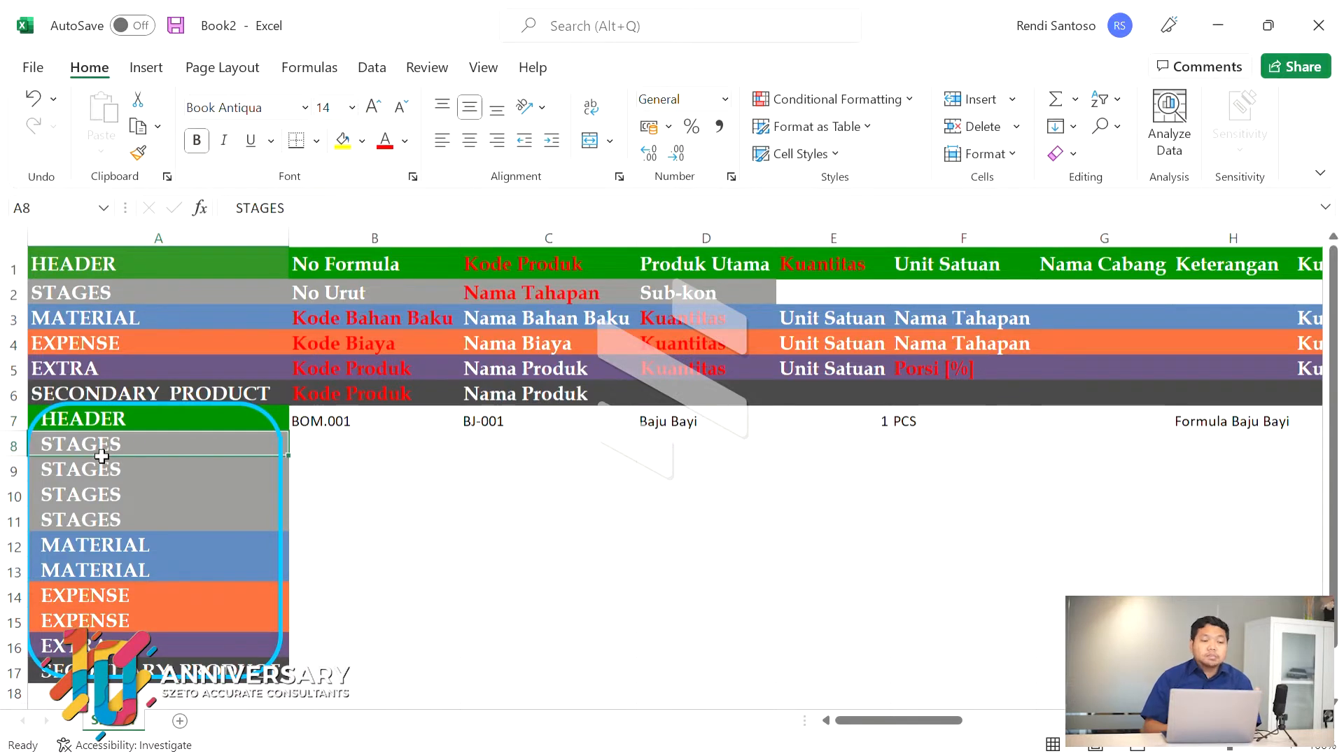
Step: Enter the sequence number 01 and the stage name "Tahapan Potong" in the first STAGES row, row 8
{"action": "left_click", "coordinate": [35, 303]}
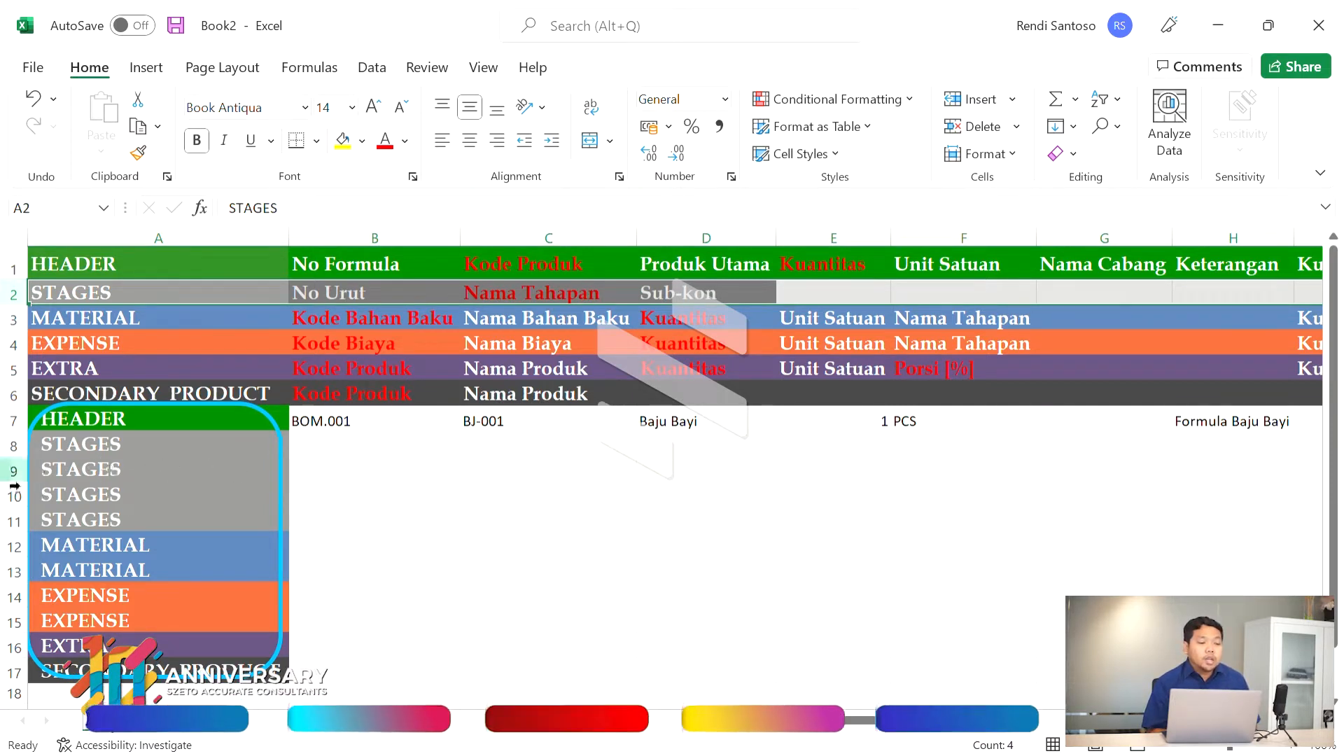
{"action": "left_click", "coordinate": [359, 448]}
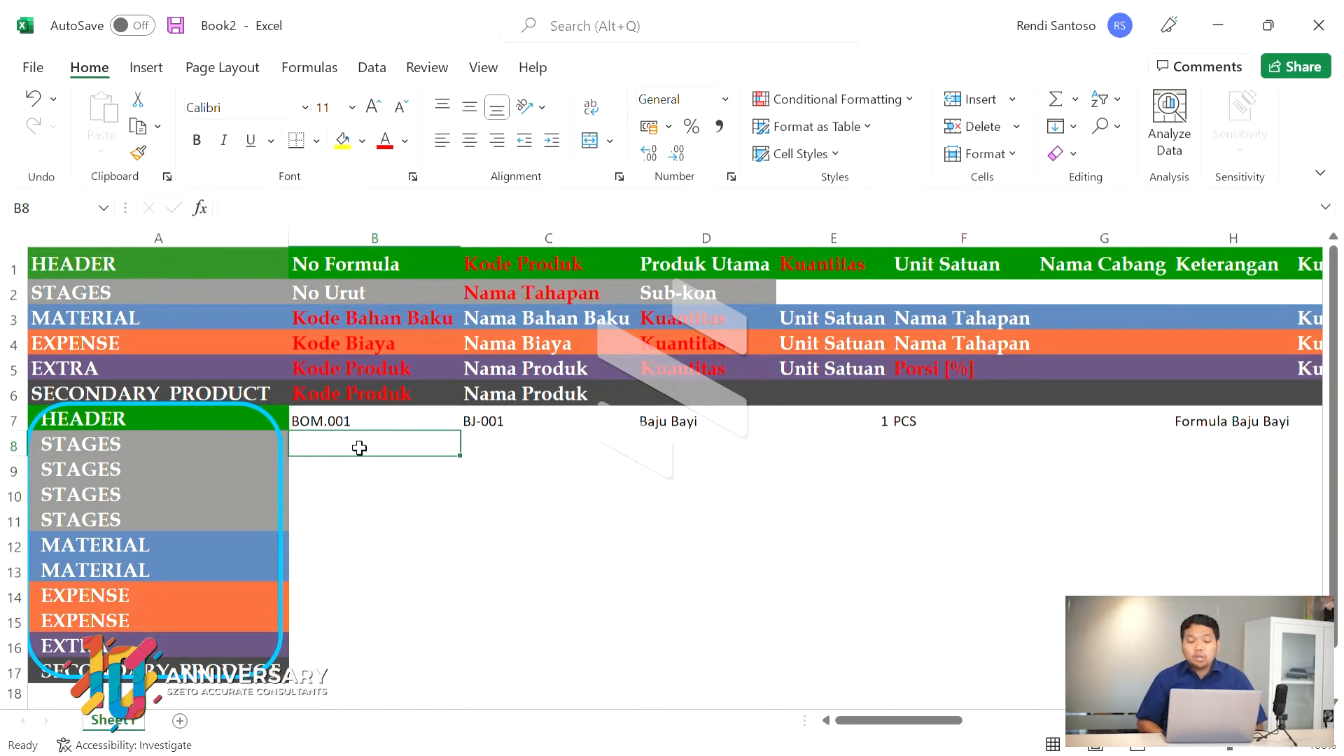
{"action": "type", "text": "01"}
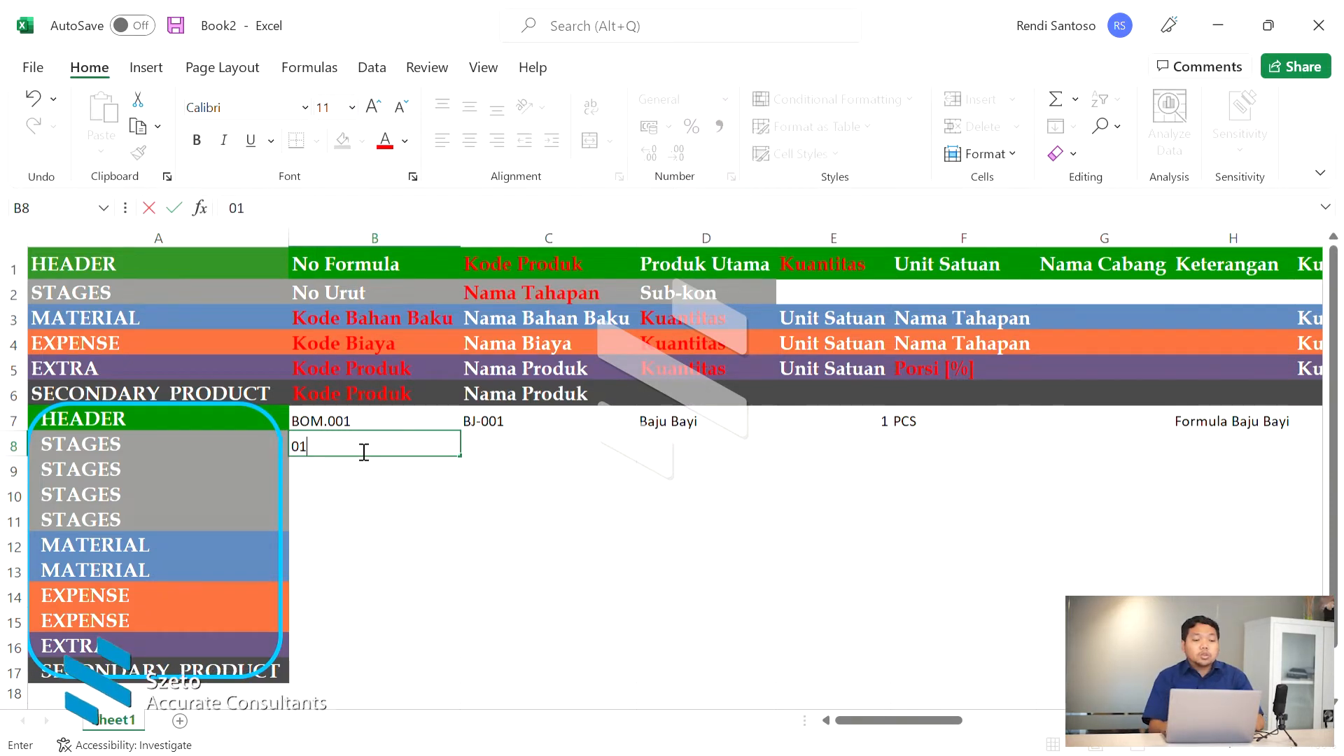
{"action": "key", "text": "Tab"}
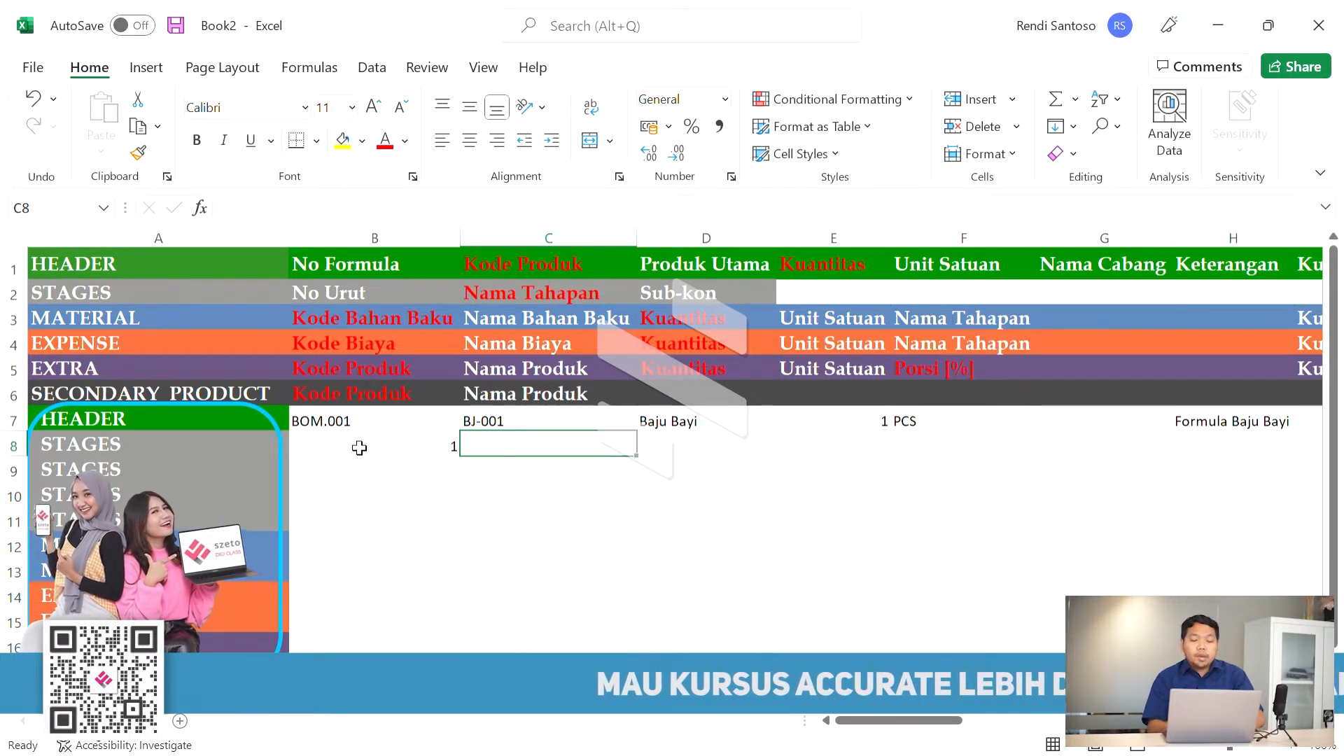
{"action": "type", "text": "Tahapan Potong"}
{"action": "key", "text": "Tab"}
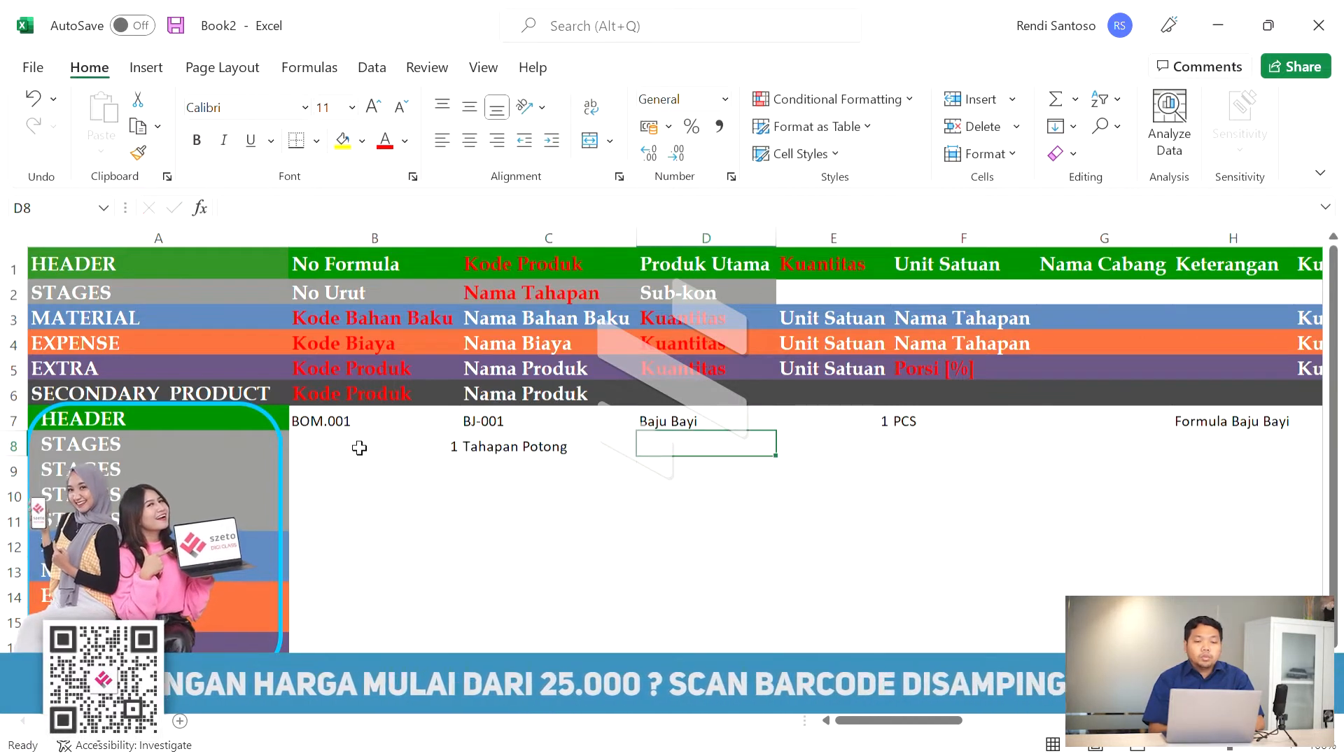
Step: Set the Sub-kon value of the Tahapan Potong stage in row 8 to TIDAK
{"action": "left_click", "coordinate": [721, 294]}
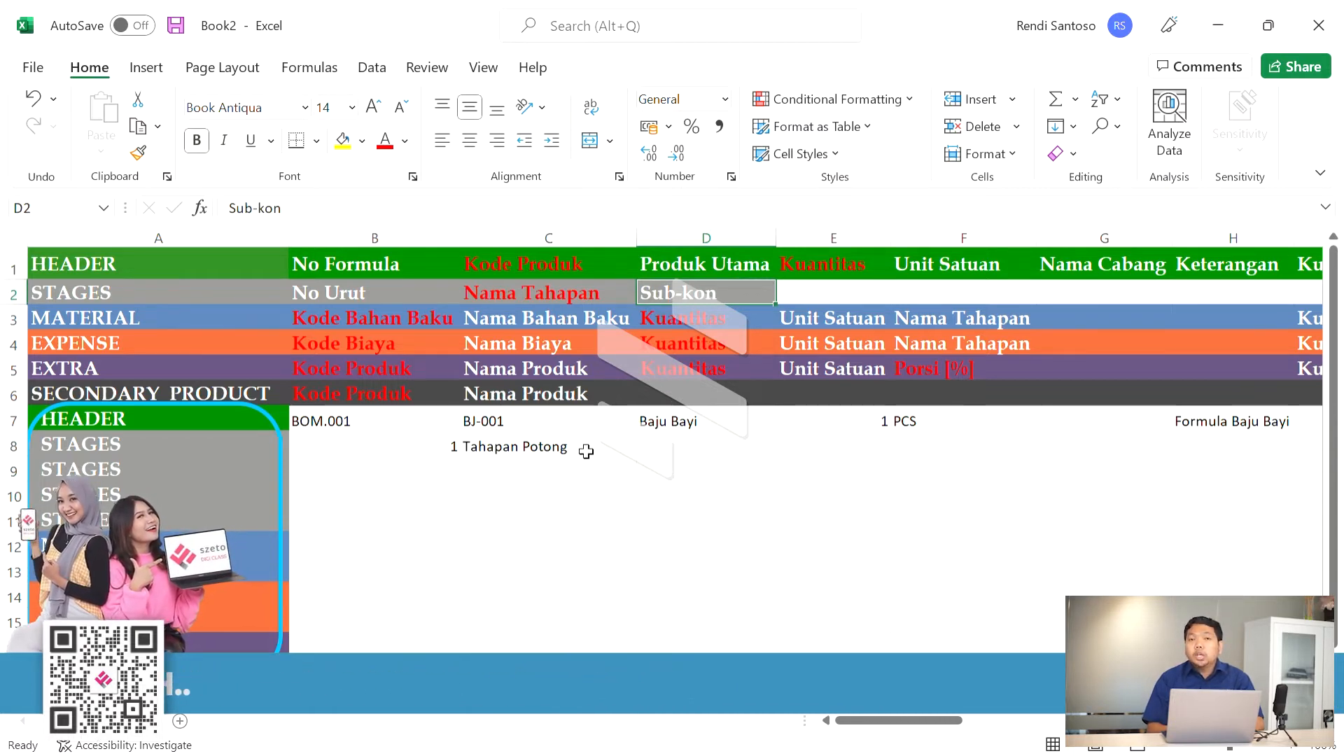
{"action": "left_click", "coordinate": [724, 451]}
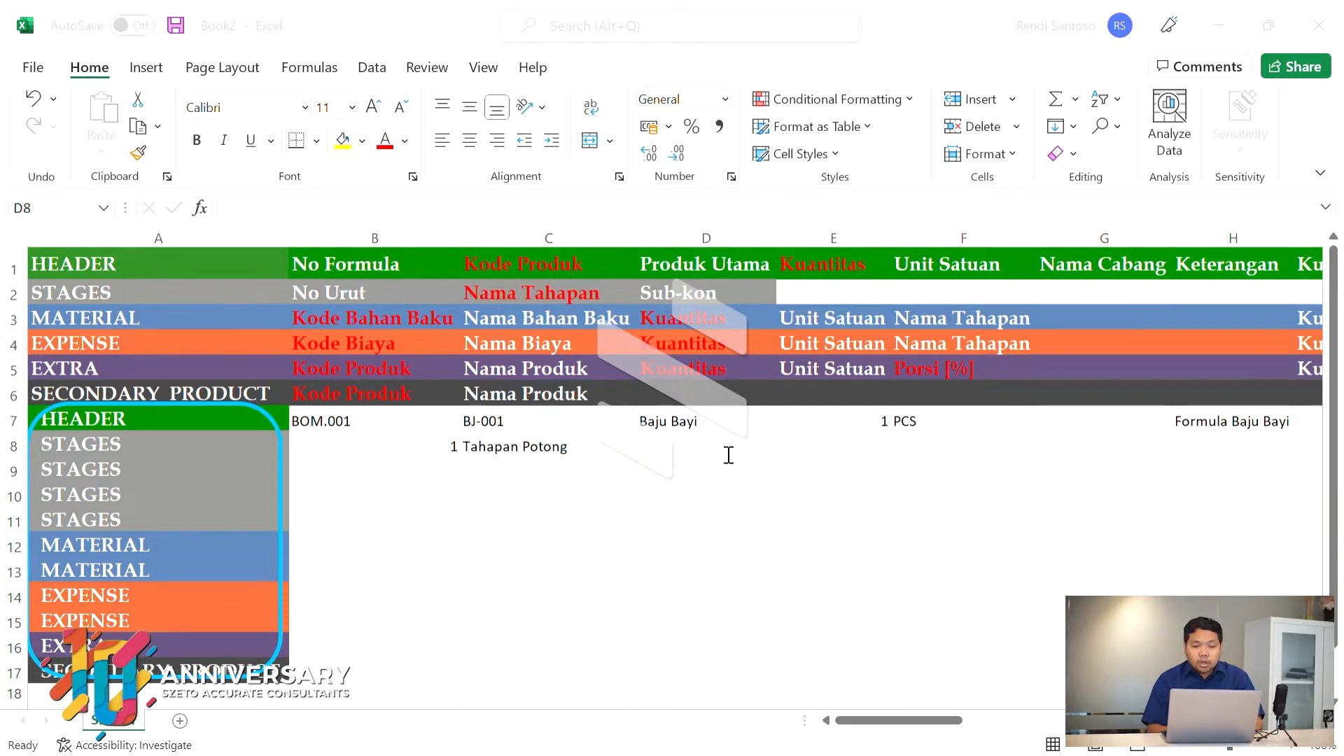
{"action": "type", "text": "T"}
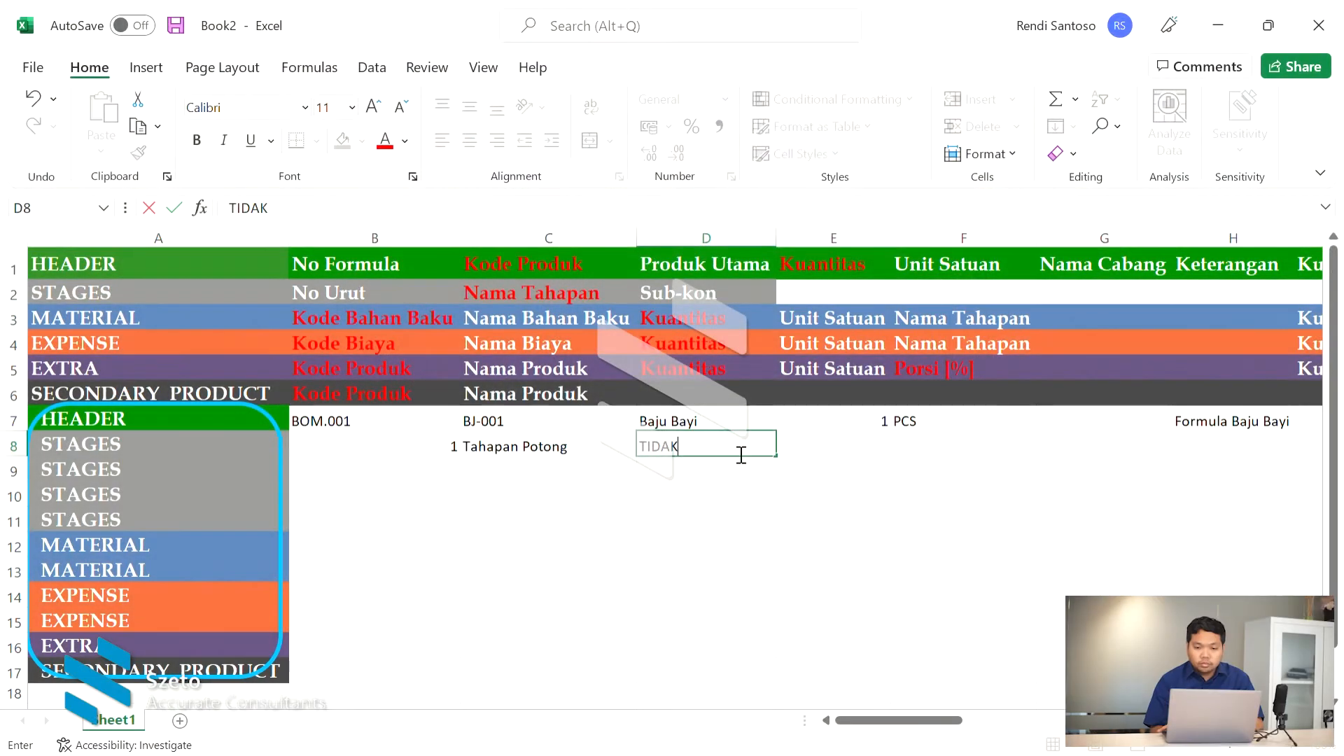
{"action": "key", "text": "Tab"}
{"action": "key", "text": "Tab"}
Step: Check which columns the STAGES template row uses and review the number, name and Sub-kon cells in row 8
{"action": "scroll", "coordinate": [1092, 455], "scroll_direction": "right", "scroll_amount": 3}
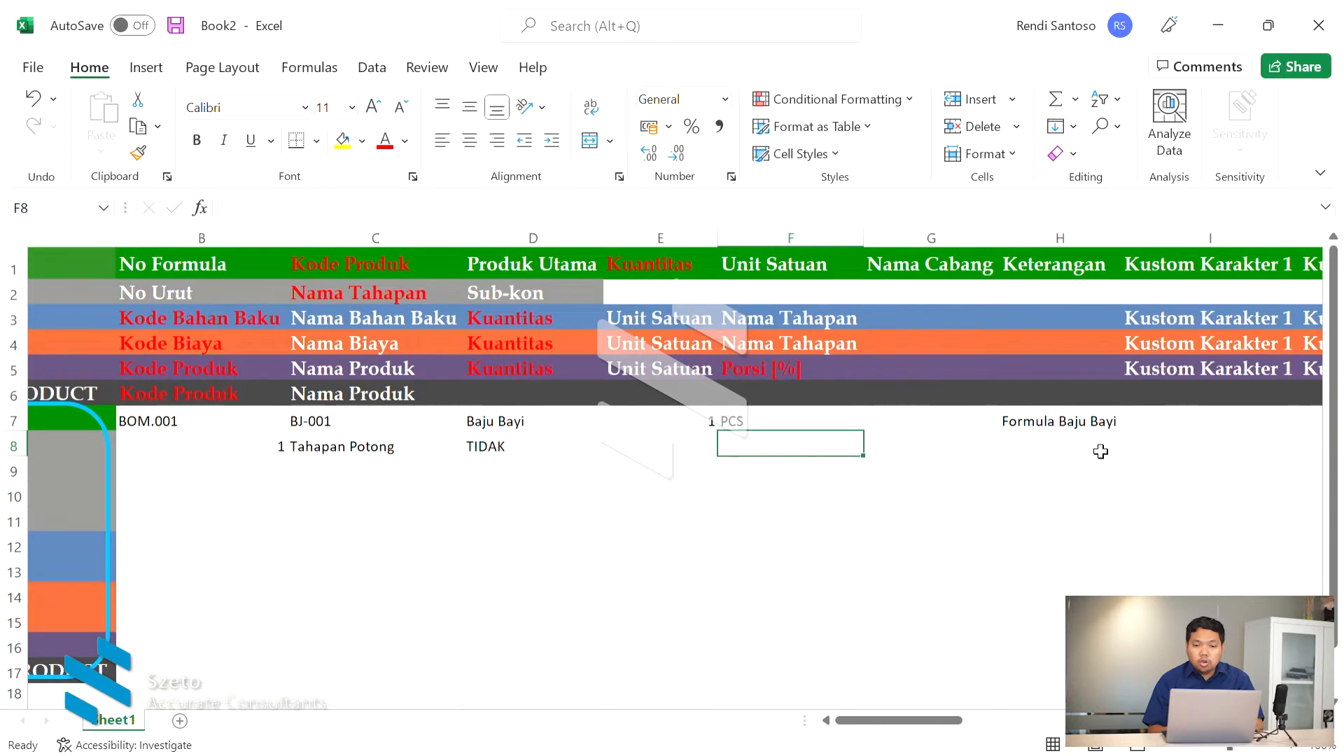
{"action": "scroll", "coordinate": [1097, 450], "scroll_direction": "left", "scroll_amount": 3}
{"action": "left_click", "coordinate": [834, 297]}
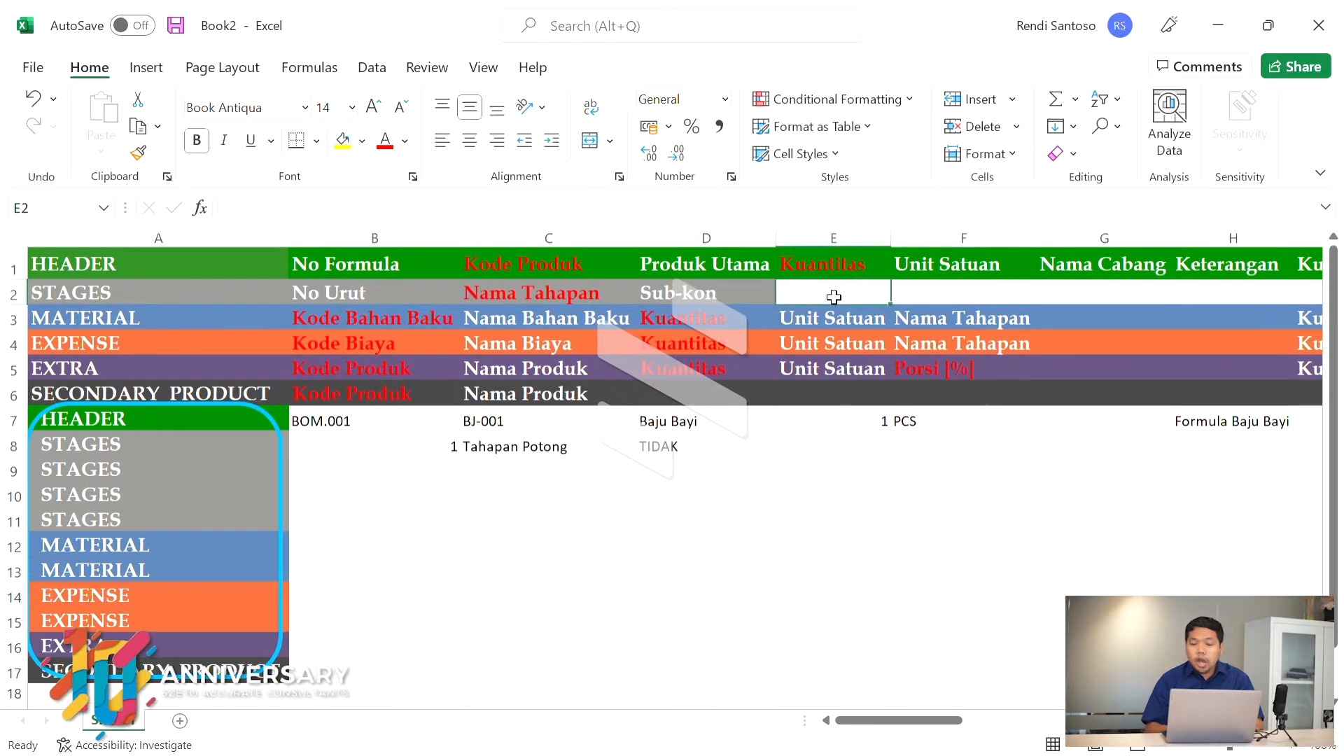
{"action": "key", "text": "Left"}
{"action": "key", "text": "Left"}
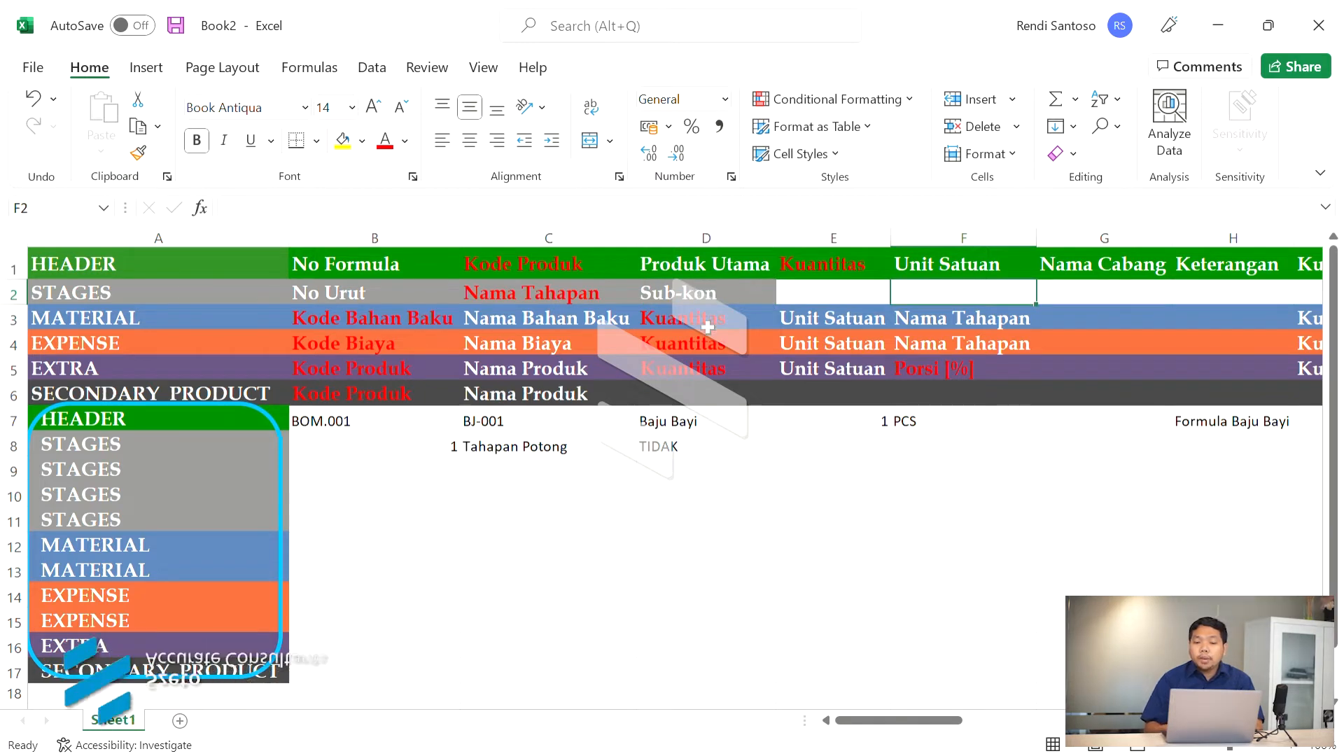
{"action": "left_click", "coordinate": [730, 454]}
{"action": "key", "text": "Left"}
{"action": "key", "text": "Left"}
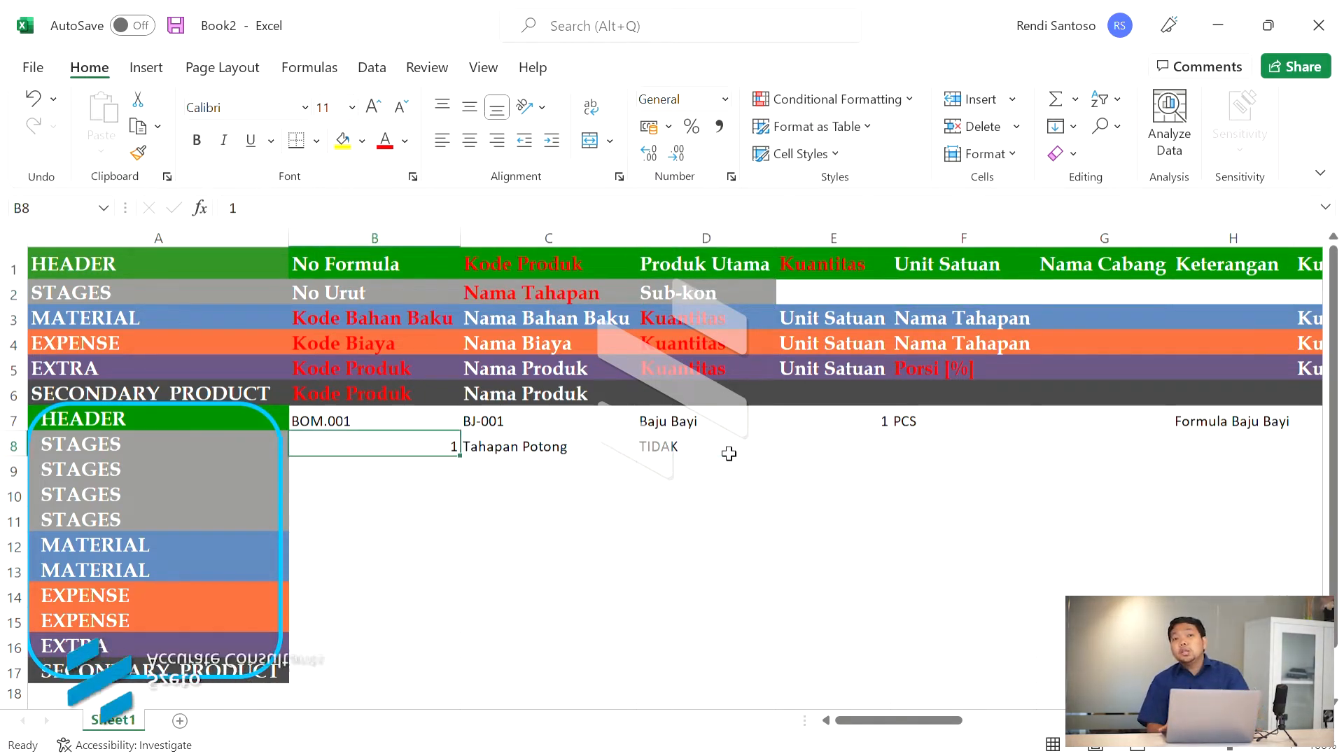
{"action": "key", "text": "Right"}
{"action": "key", "text": "Left"}
Step: Fill in the second STAGES row, row 9, with number 2, stage name "Tahapan Jahit" and Sub-kon TIDAK
{"action": "left_click", "coordinate": [28, 480]}
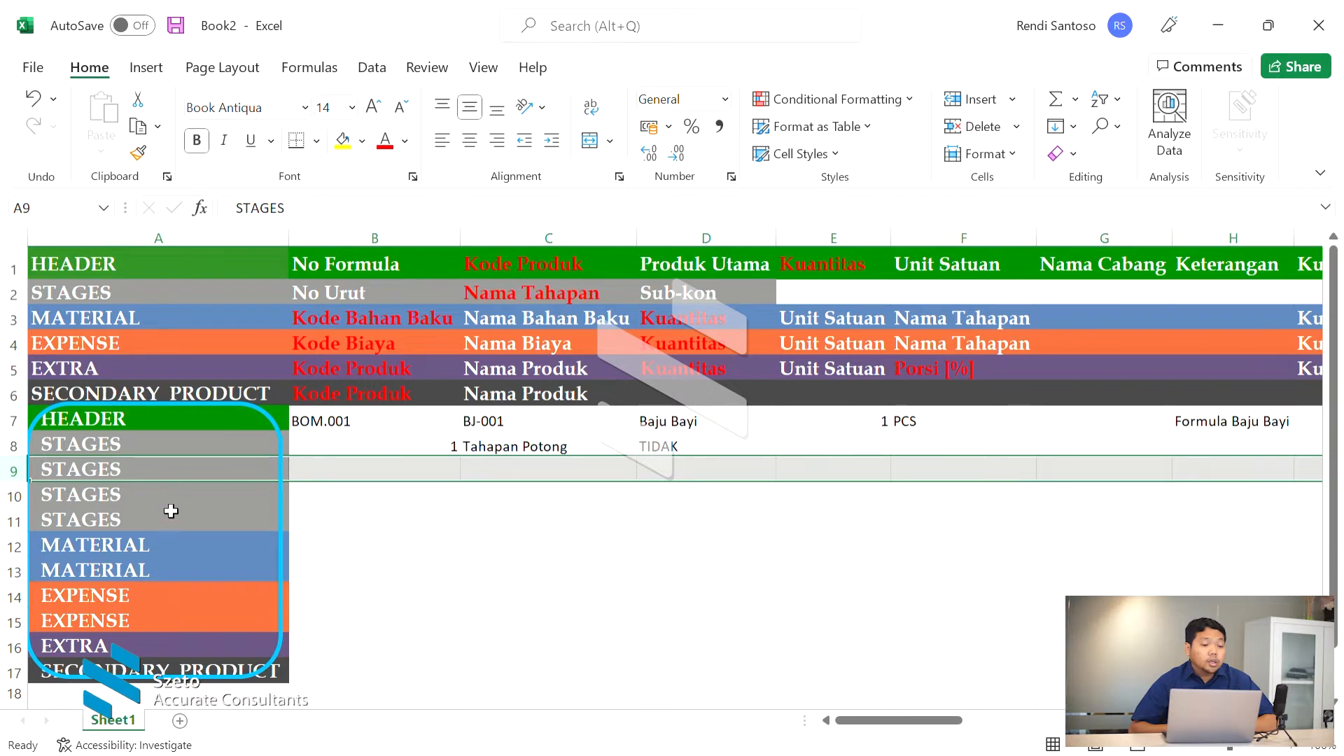
{"action": "left_click", "coordinate": [384, 467]}
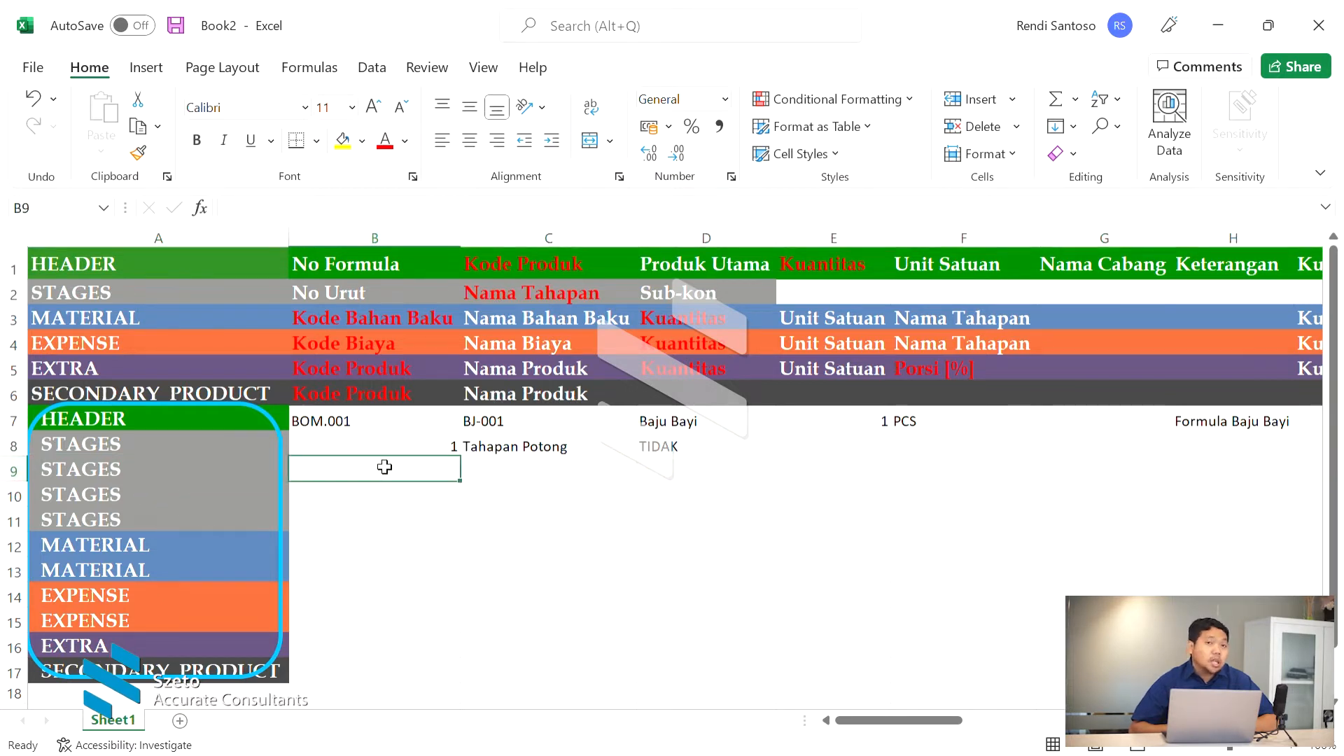
{"action": "left_click_drag", "start_coordinate": [105, 446], "coordinate": [108, 504]}
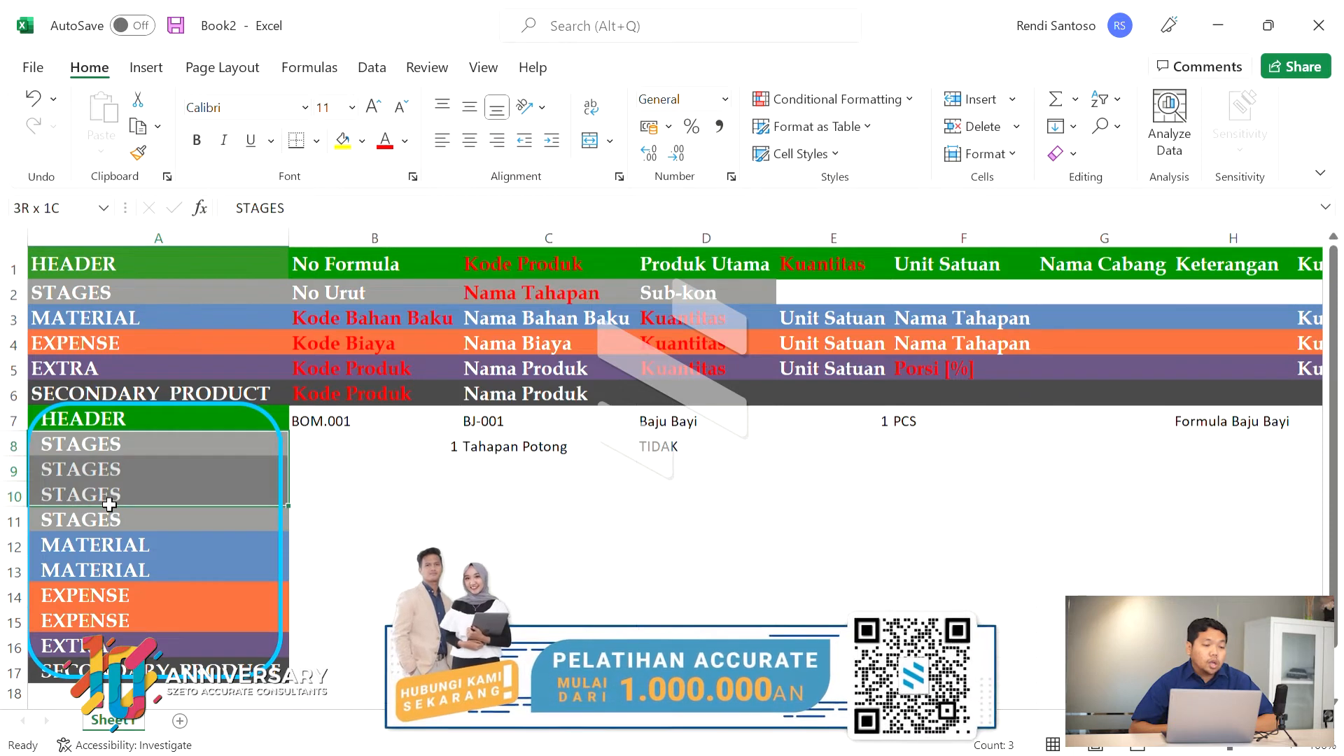
{"action": "left_click", "coordinate": [409, 479]}
{"action": "type", "text": "2"}
{"action": "key", "text": "Tab"}
{"action": "type", "text": "T"}
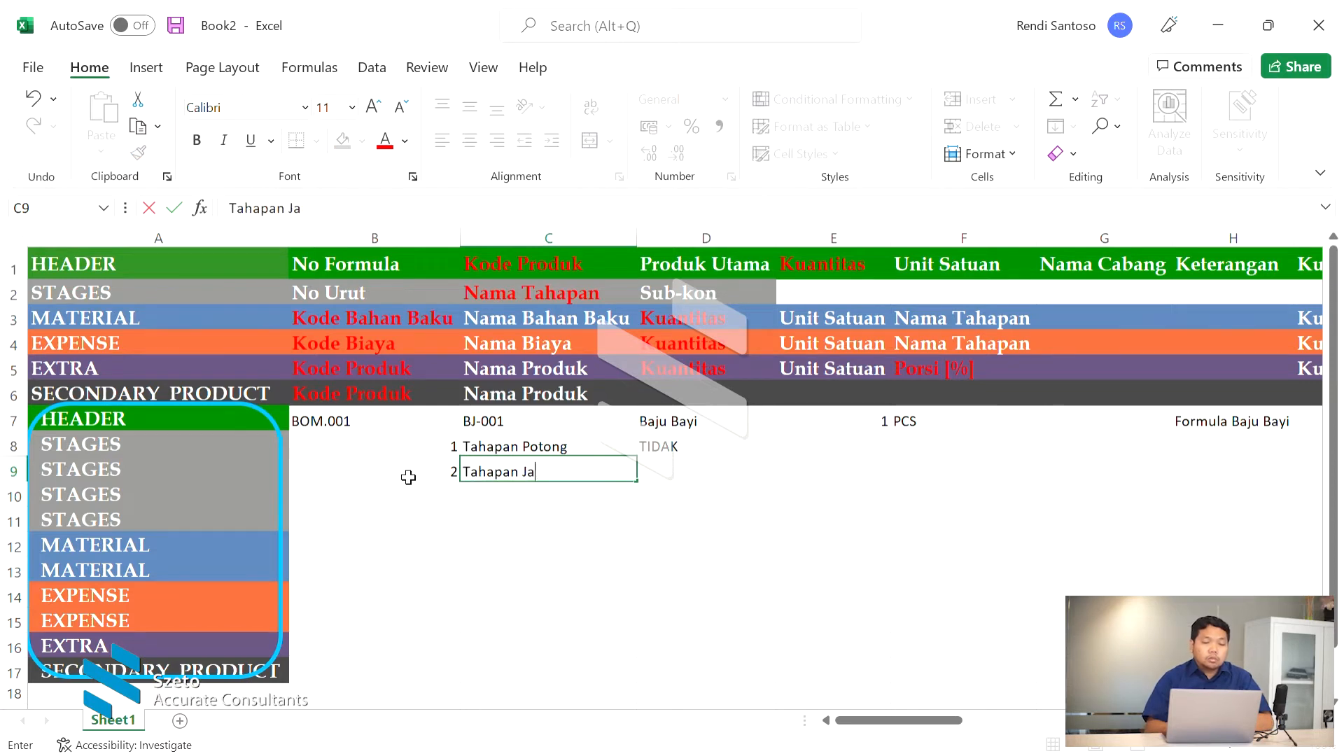
{"action": "type", "text": "ahapan Jahit"}
{"action": "key", "text": "Tab"}
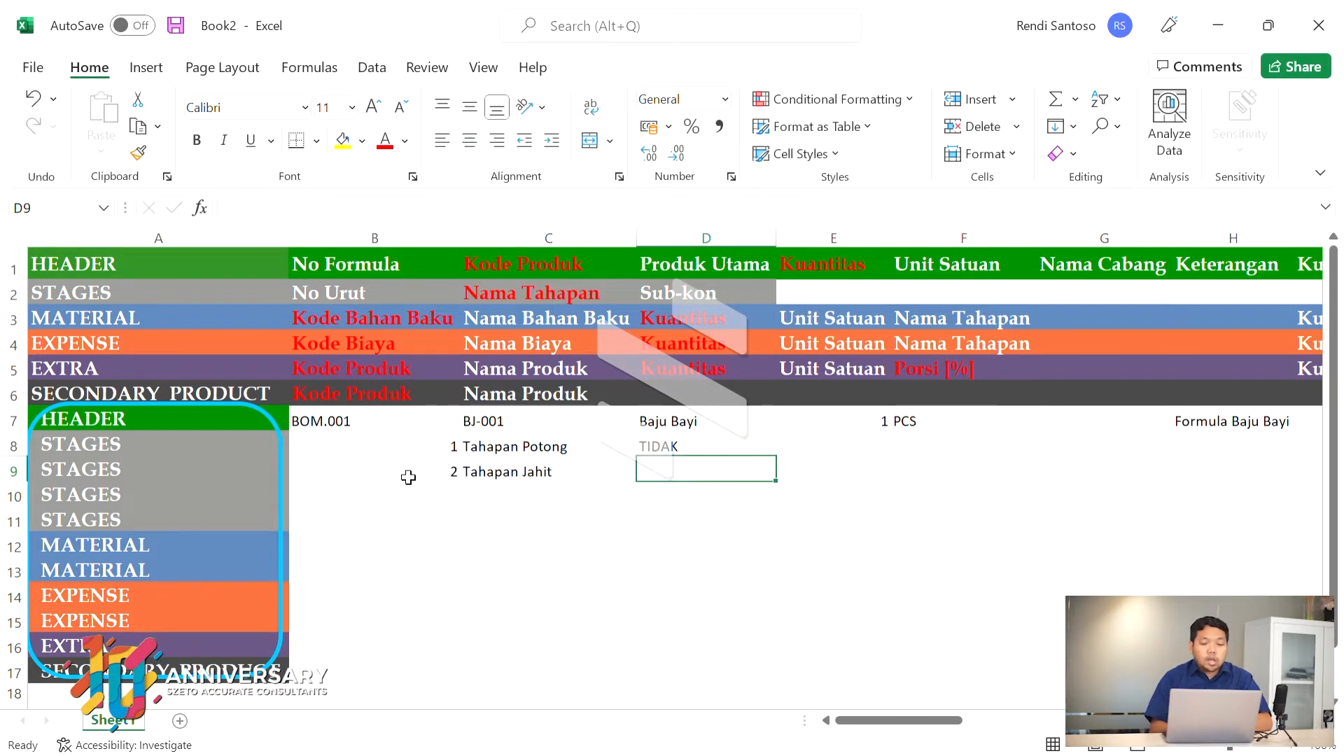
{"action": "type", "text": "TIDAK"}
{"action": "key", "text": "Tab"}
{"action": "key", "text": "Return"}
Step: Fill in the third STAGES row, row 10, with number 3, stage name "Tahapan Packaging" and Sub-kon YA
{"action": "type", "text": "3"}
{"action": "key", "text": "Tab"}
{"action": "type", "text": "Tahapa"}
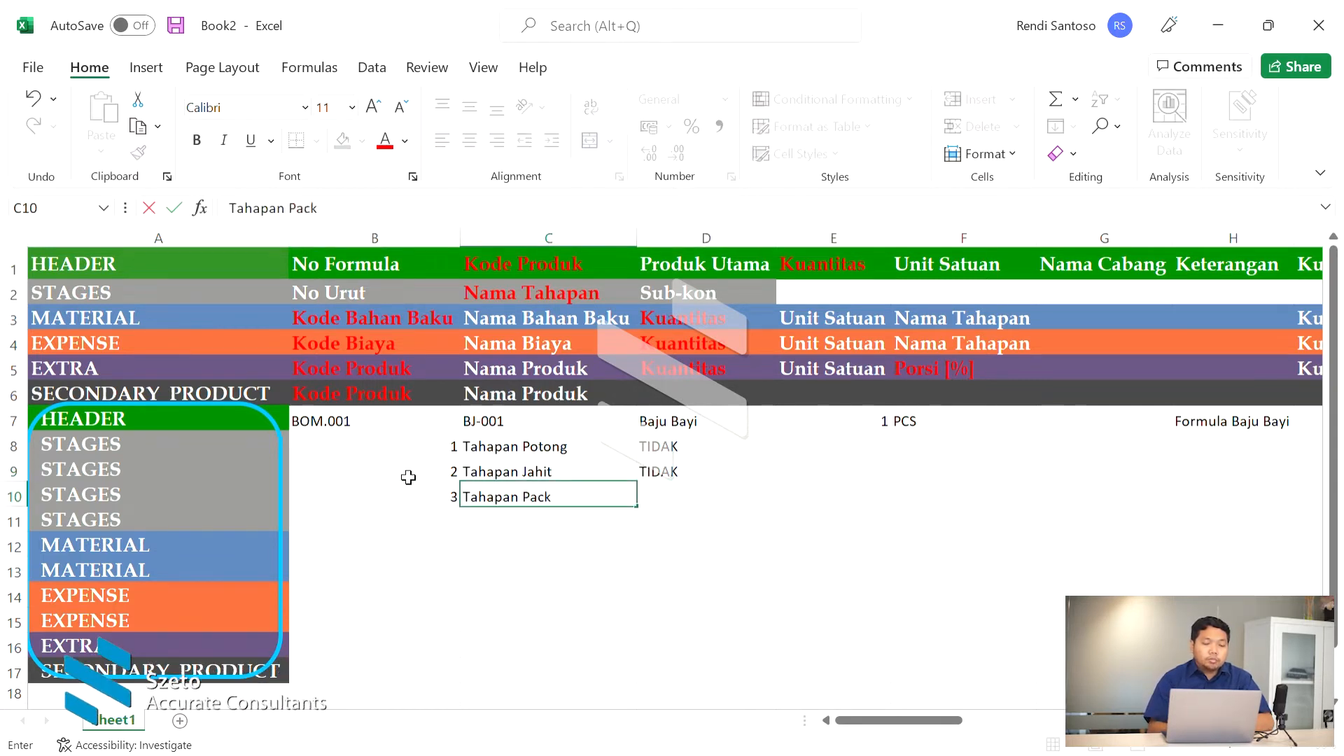
{"action": "type", "text": "n Packaging"}
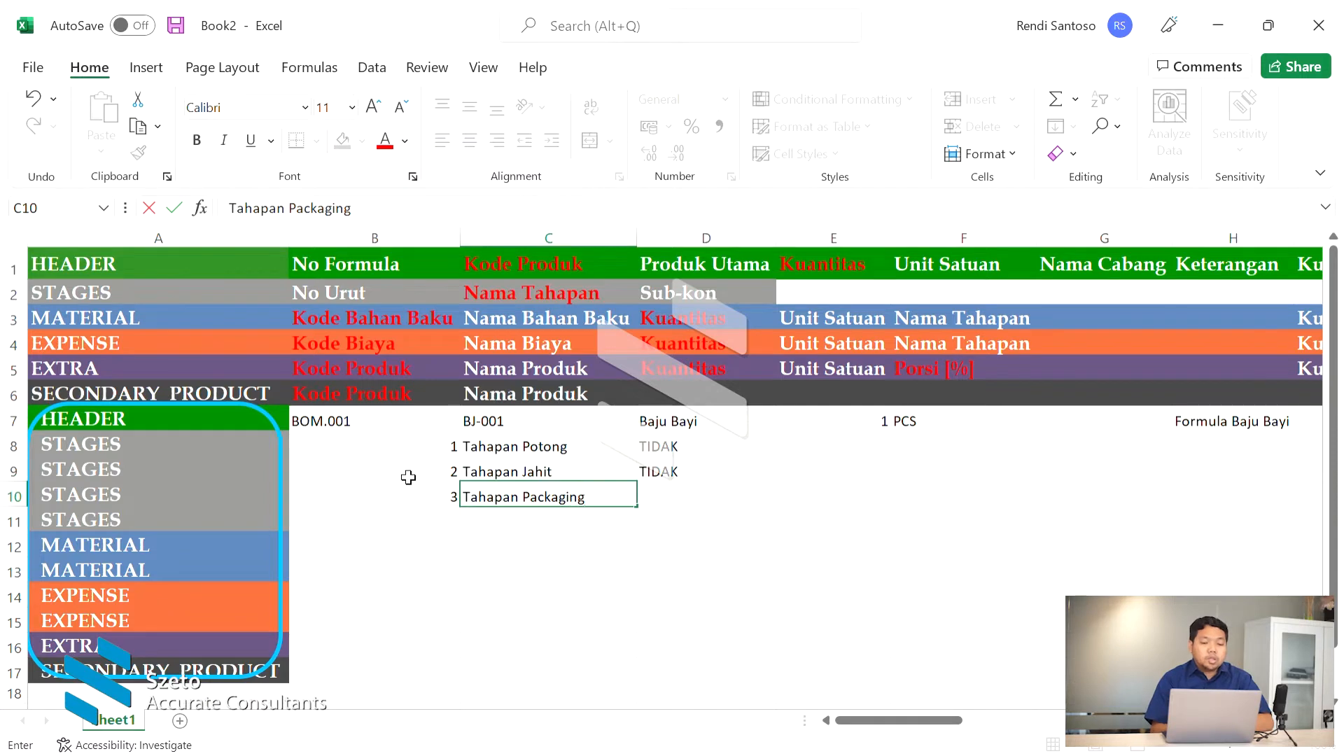
{"action": "key", "text": "Tab"}
{"action": "type", "text": "Y"}
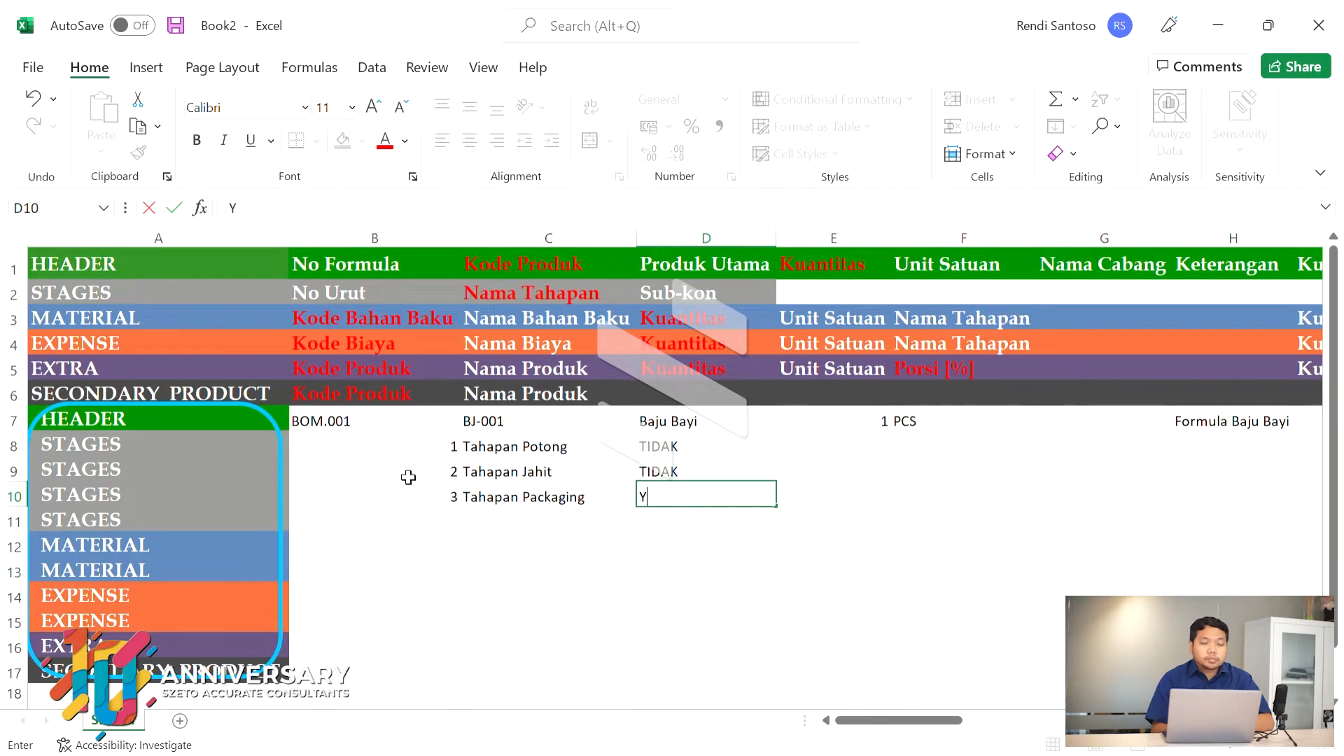
{"action": "key", "text": "Return"}
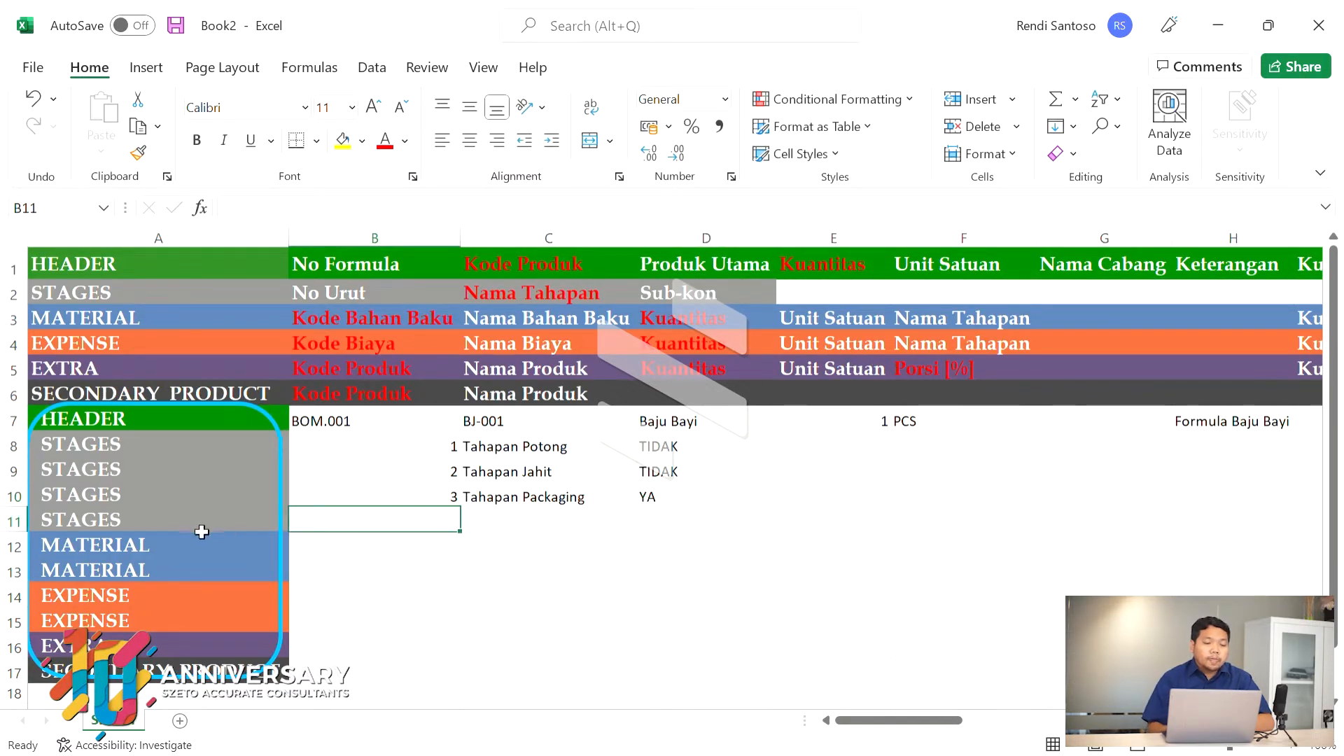
Step: Delete the unused fourth STAGES row, row 11, and review the remaining STAGES and MATERIAL labels
{"action": "left_click", "coordinate": [33, 529]}
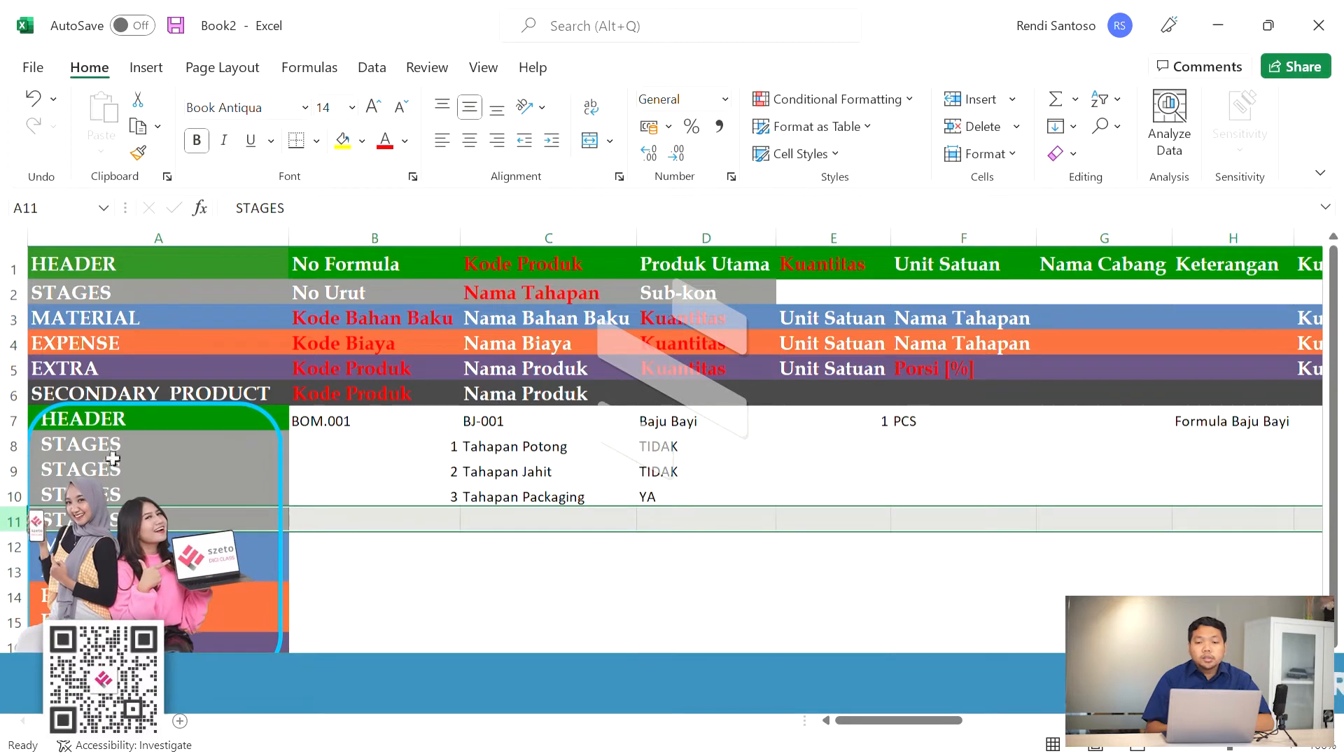
{"action": "key", "text": "ctrl+v"}
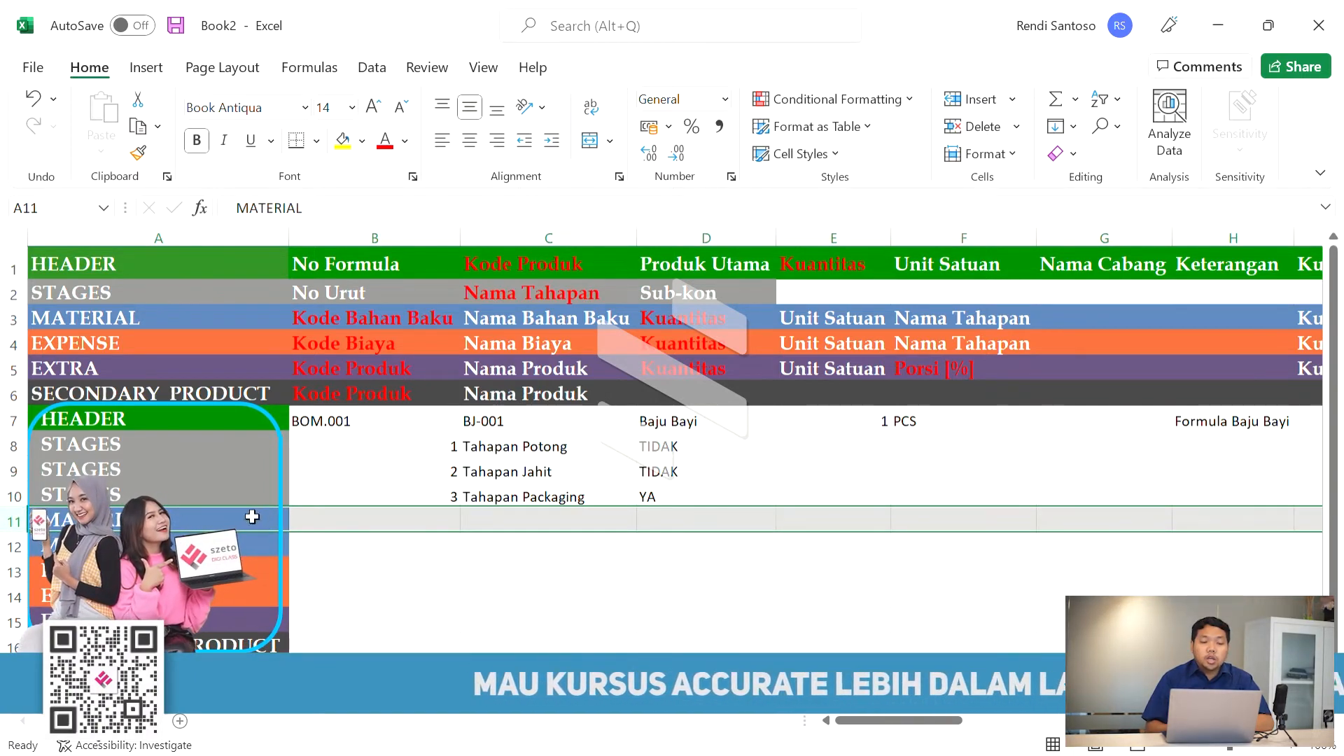
{"action": "left_click", "coordinate": [166, 499]}
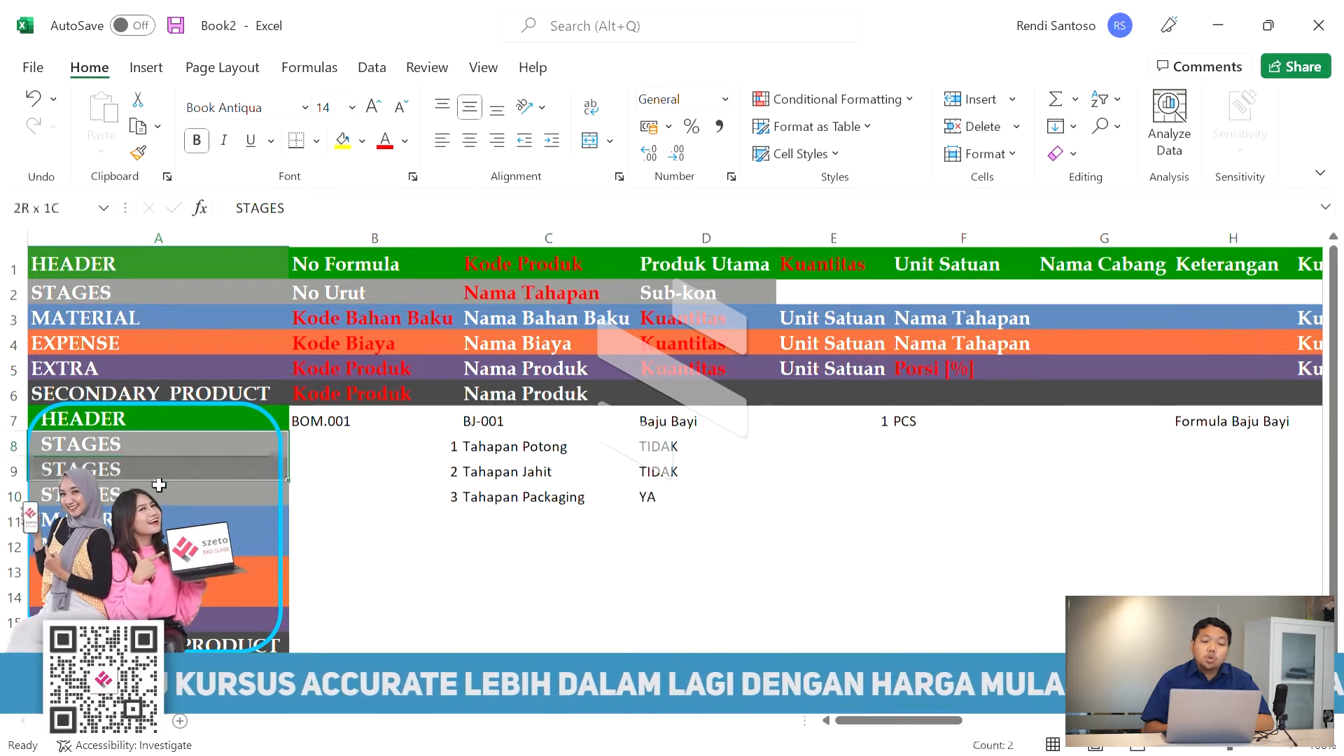
{"action": "left_click_drag", "start_coordinate": [165, 446], "coordinate": [154, 492]}
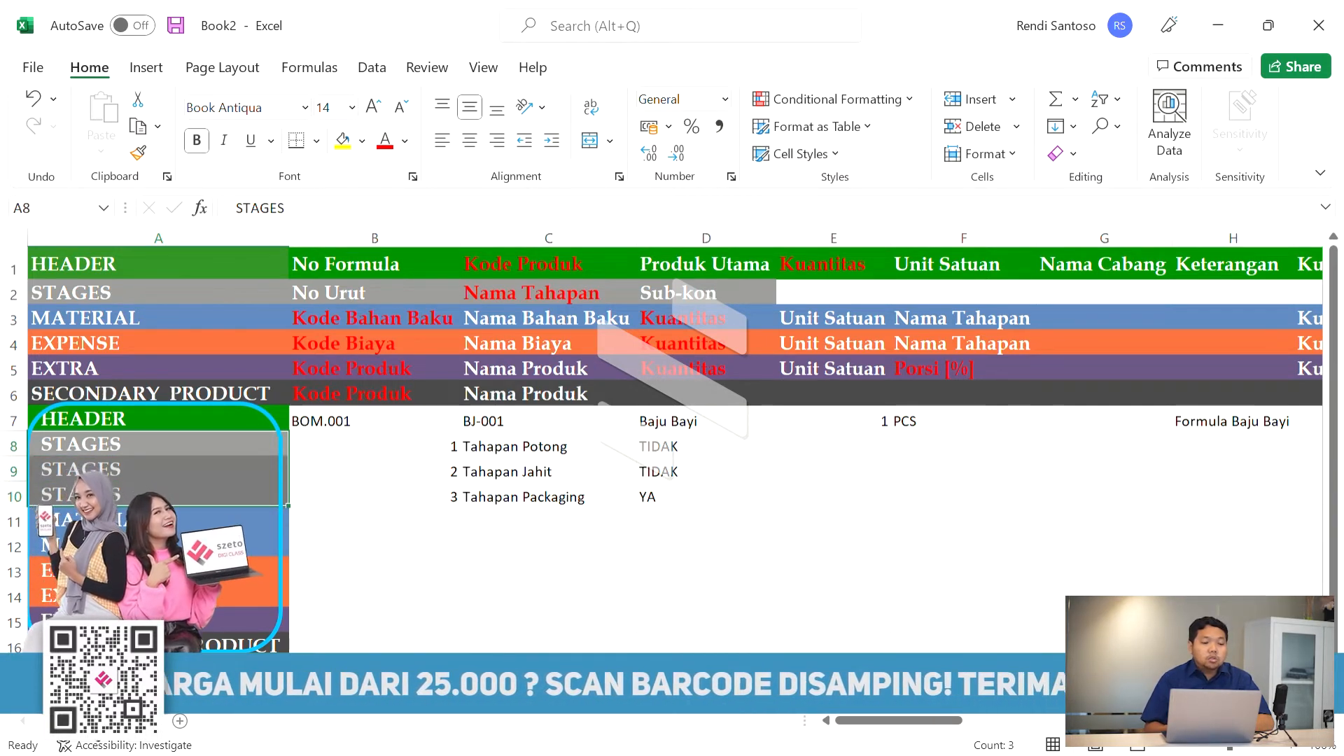
{"action": "left_click", "coordinate": [154, 518]}
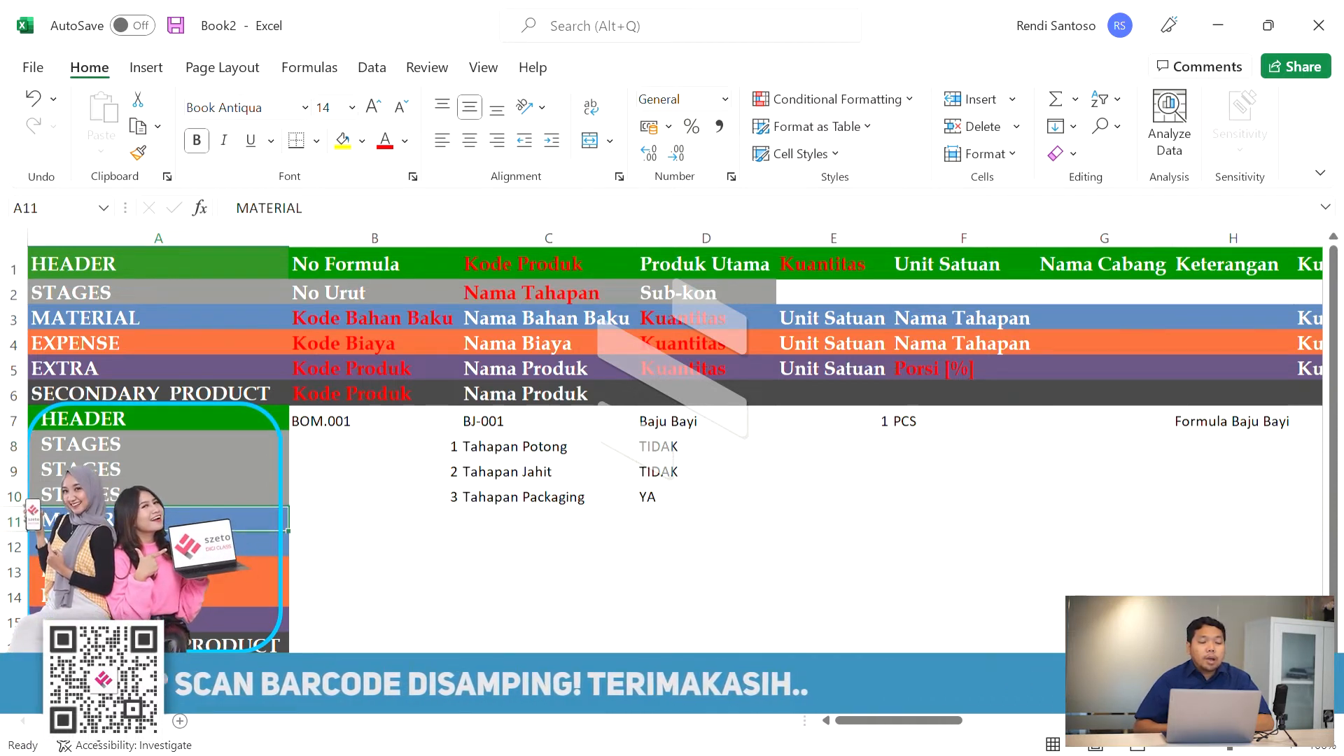
{"action": "key", "text": "shift+Down"}
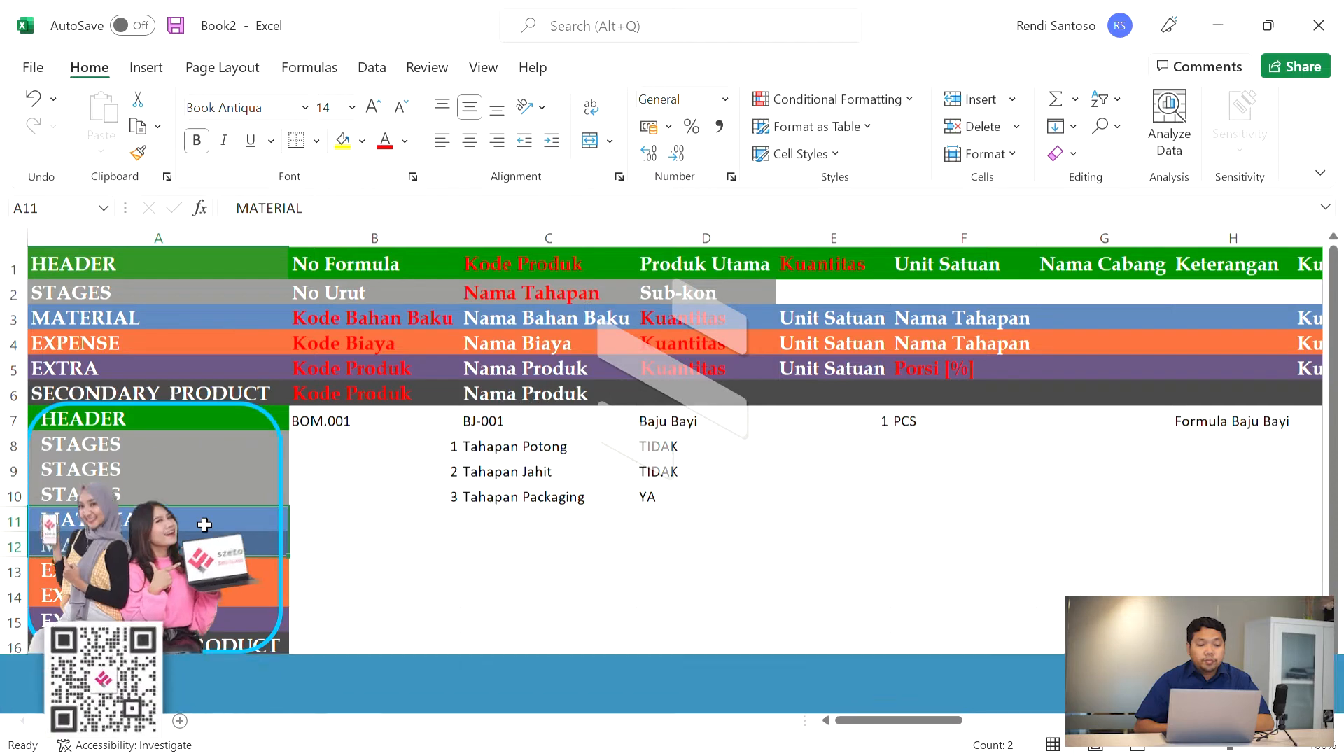
Step: Enter the raw material code BB-001 and the material name Kain in the first MATERIAL row, row 11
{"action": "left_click", "coordinate": [396, 522]}
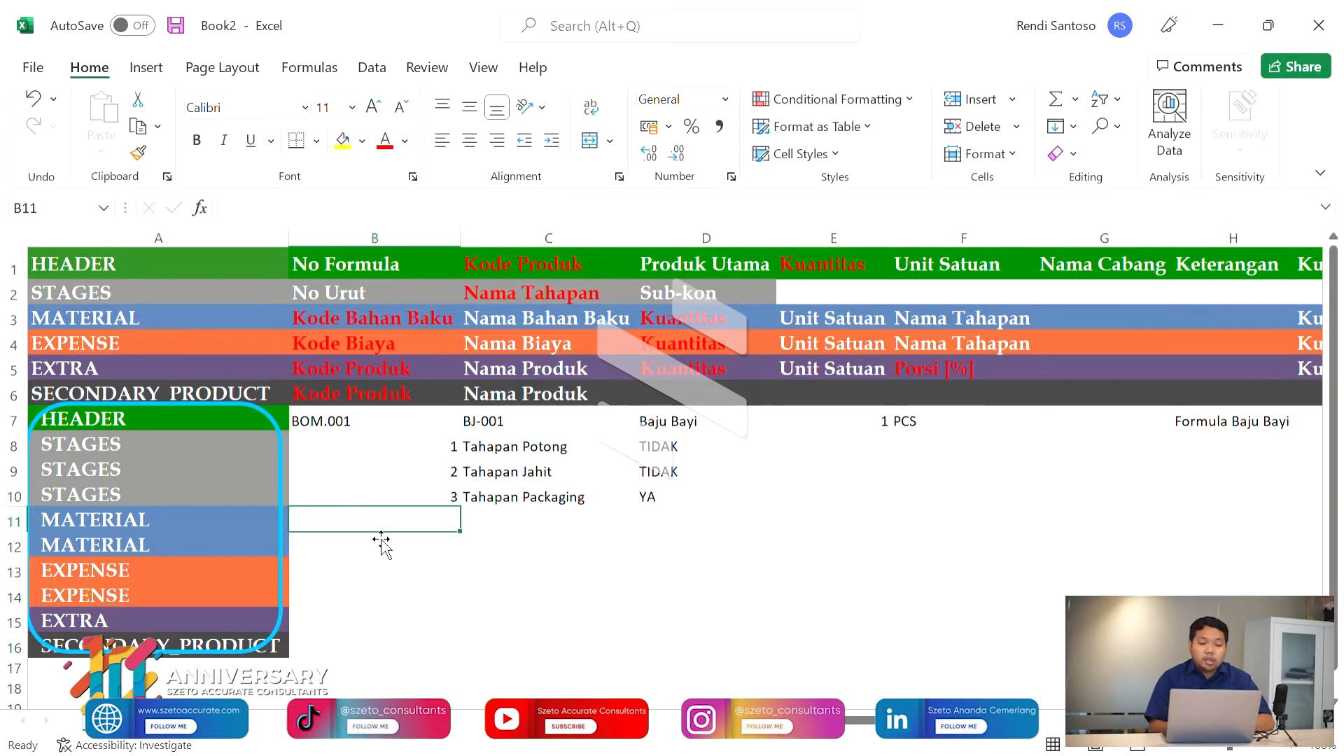
{"action": "type", "text": "BB.001"}
{"action": "key", "text": "BackSpace"}
{"action": "key", "text": "BackSpace"}
{"action": "key", "text": "BackSpace"}
{"action": "key", "text": "BackSpace"}
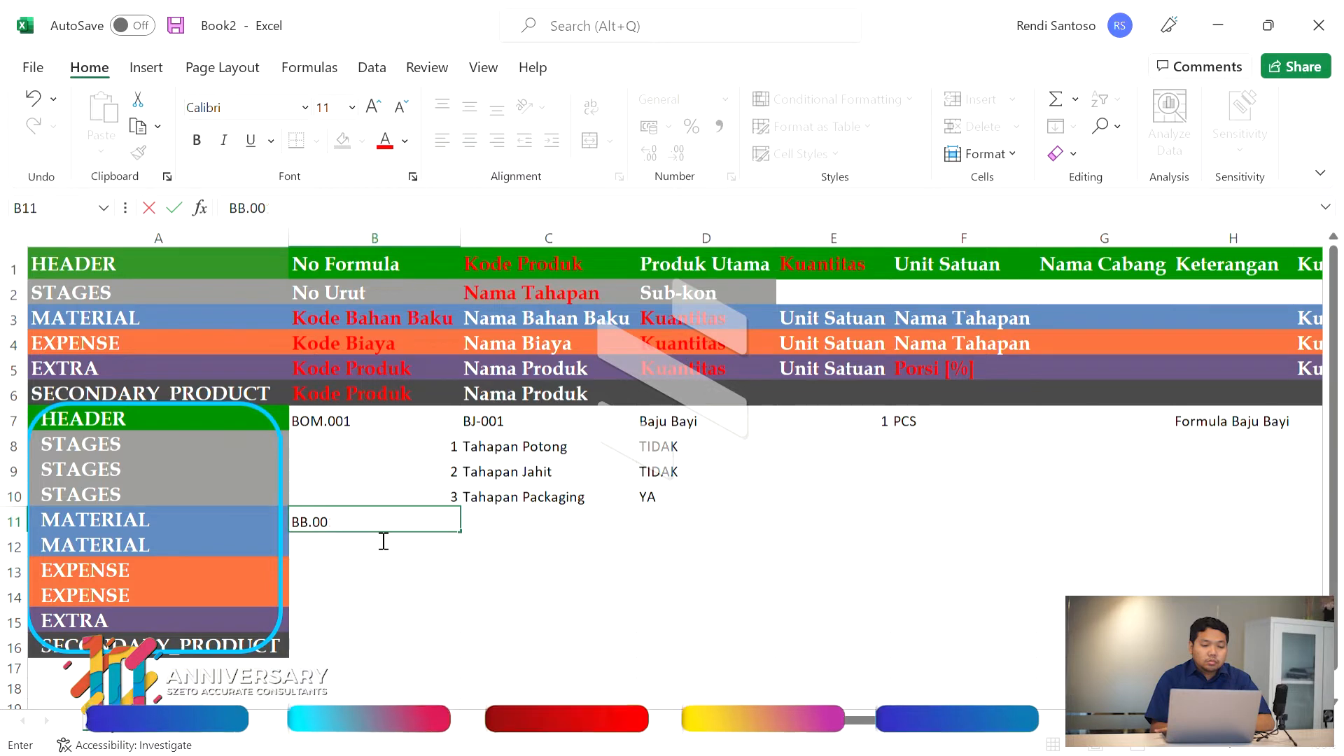
{"action": "type", "text": "-"}
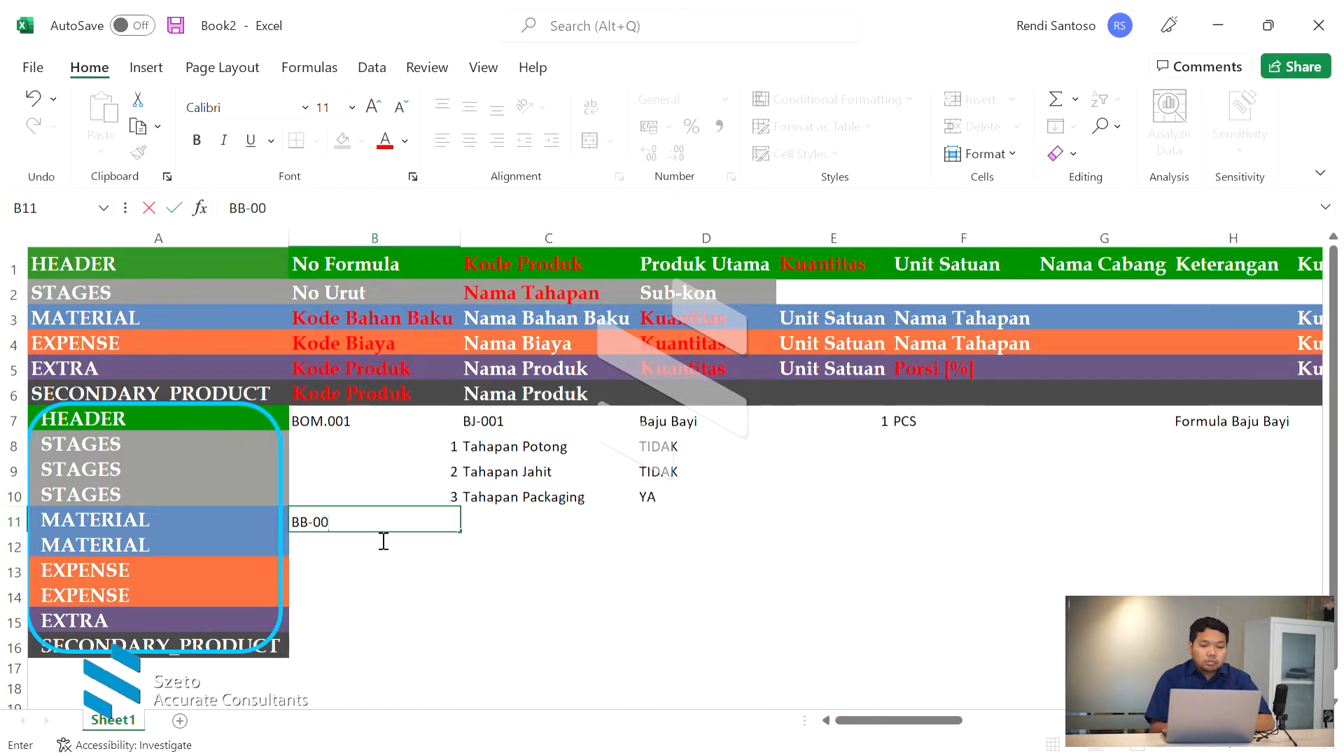
{"action": "type", "text": "001"}
{"action": "key", "text": "Tab"}
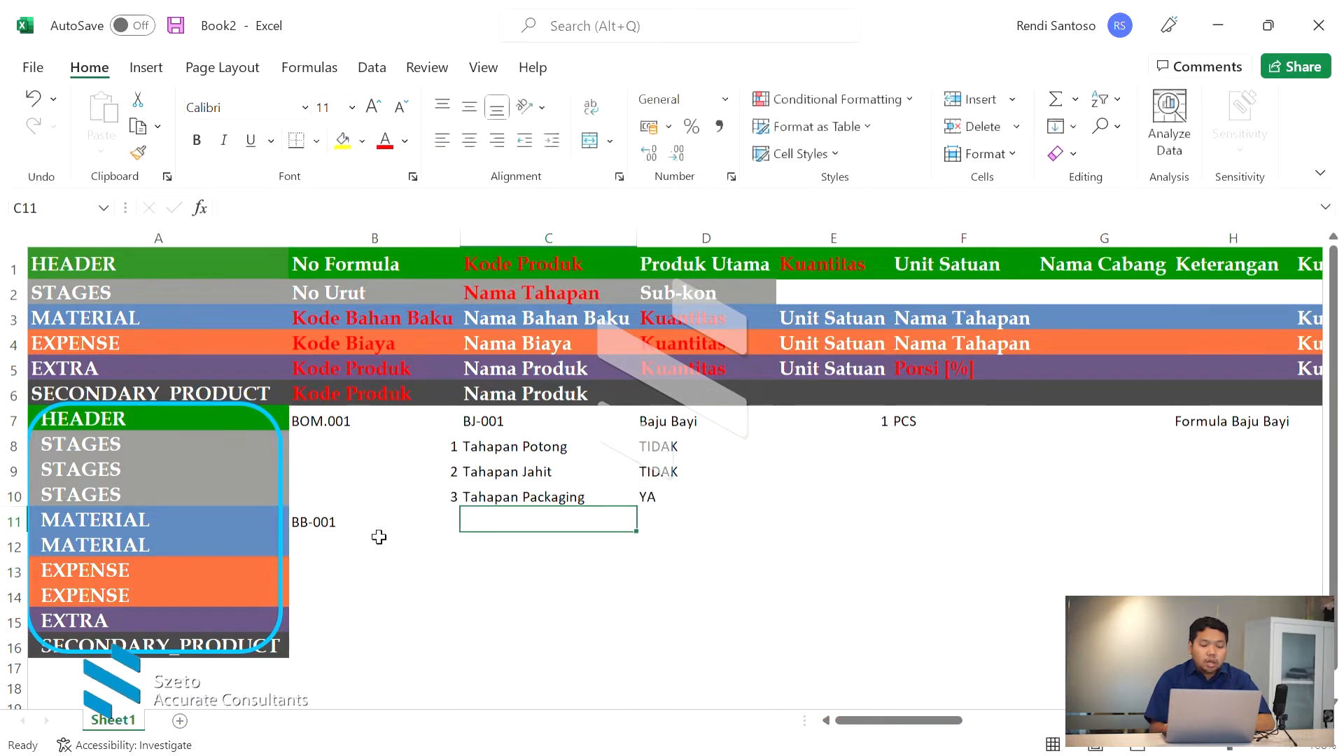
{"action": "type", "text": "KAi"}
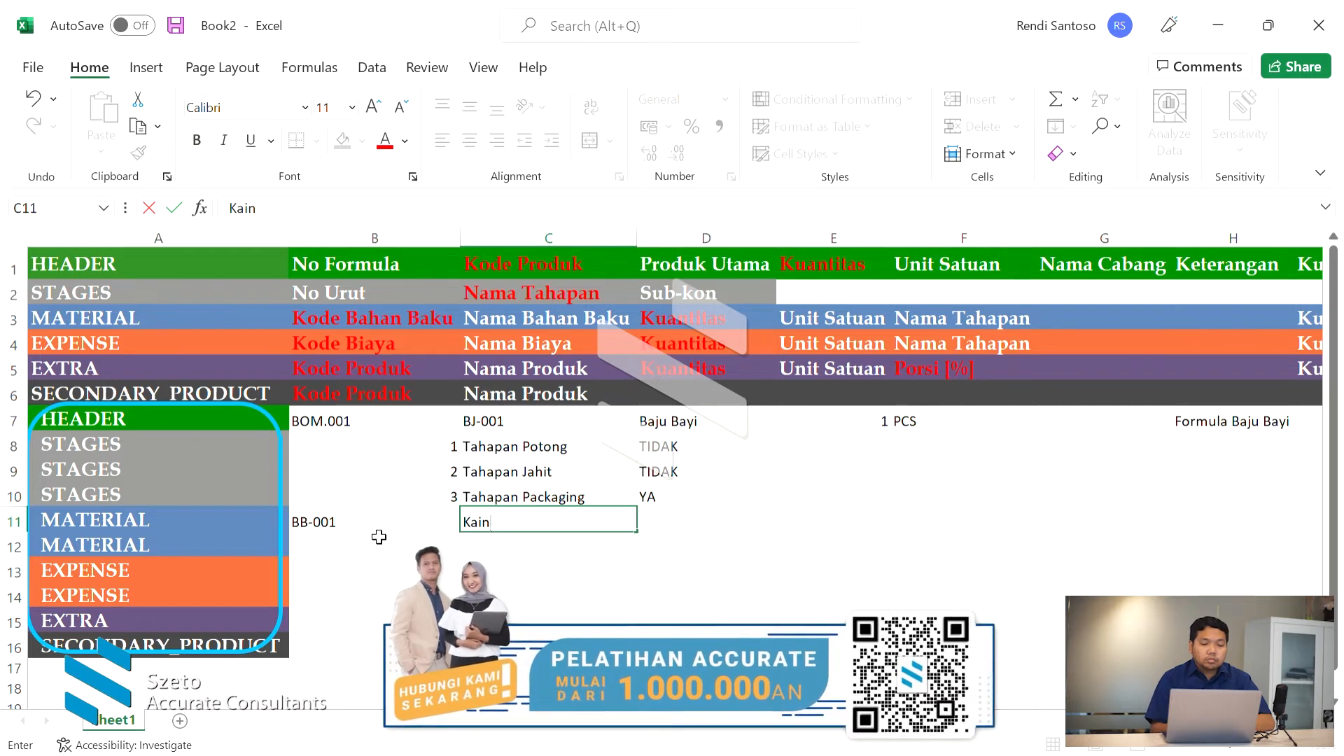
{"action": "key", "text": "Tab"}
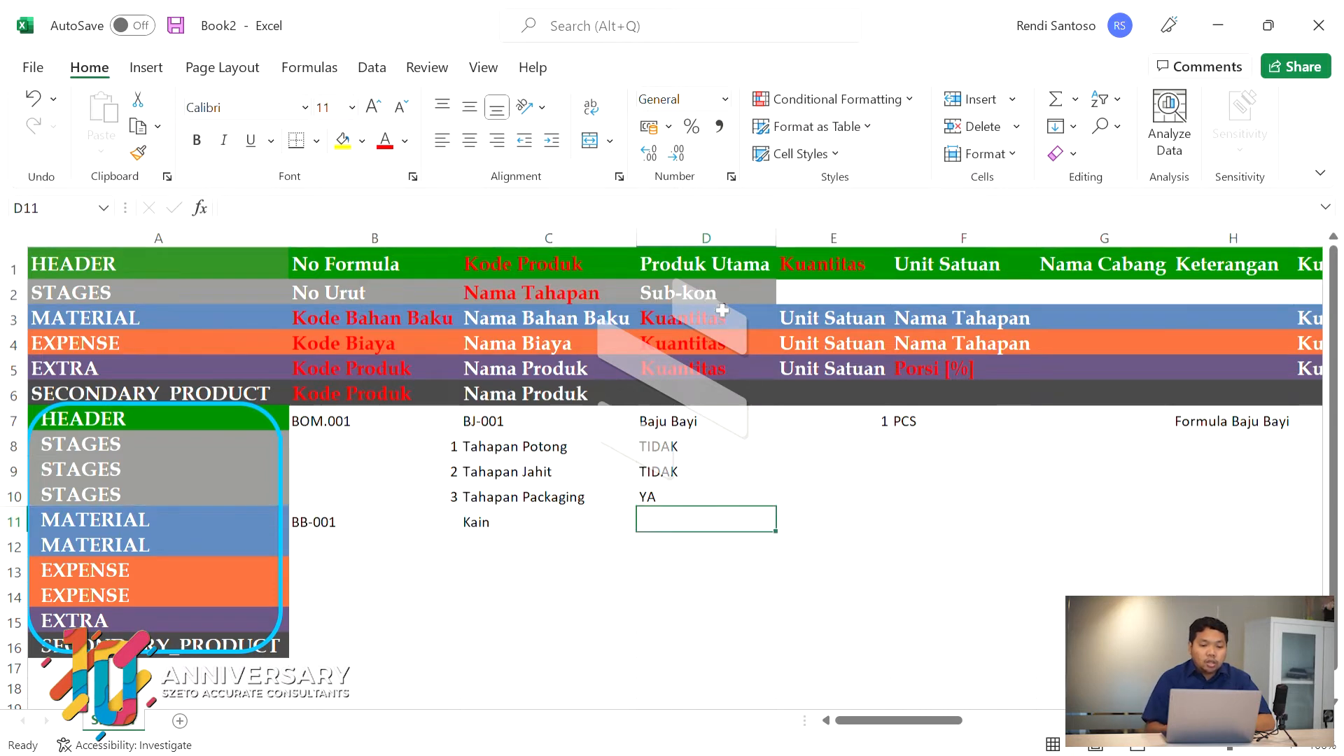
Step: Check the Kuantitas column of the MATERIAL template row and enter a quantity of 1 for Kain in row 11
{"action": "left_click", "coordinate": [710, 322]}
{"action": "left_click", "coordinate": [681, 529]}
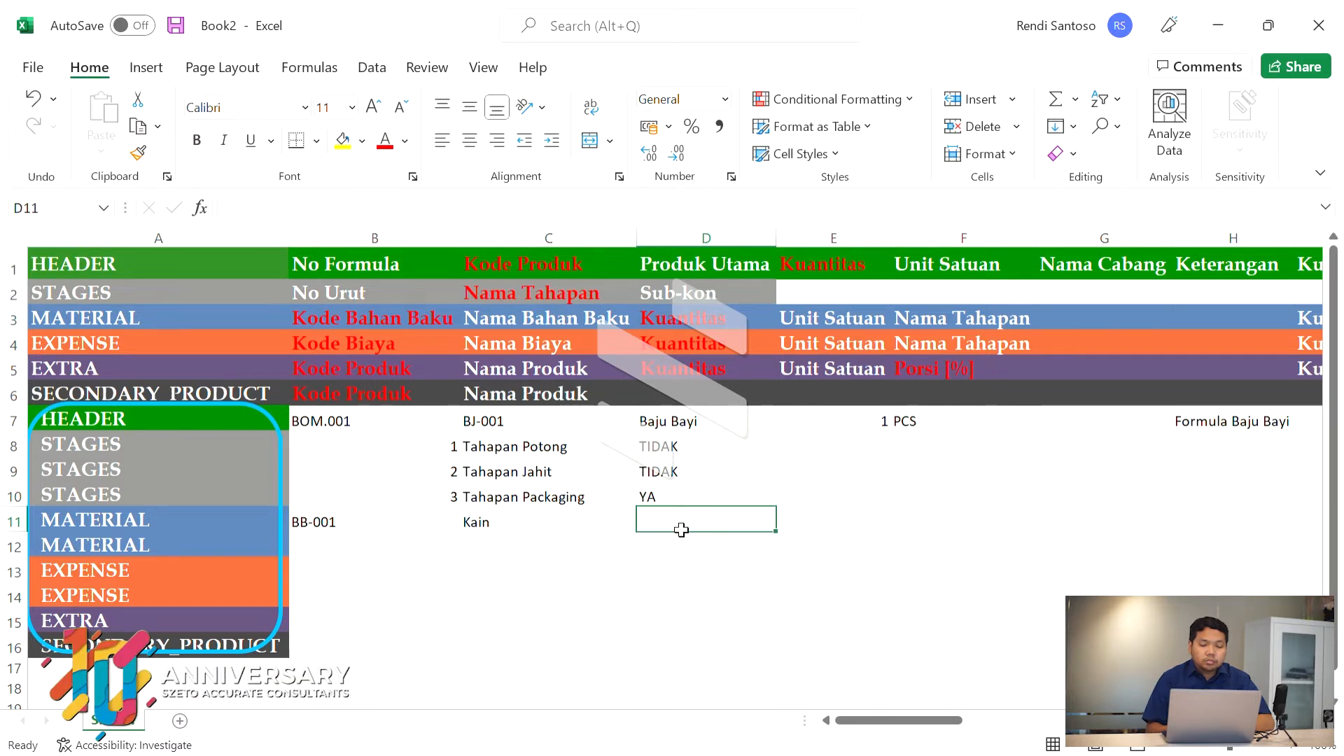
{"action": "type", "text": "1"}
{"action": "key", "text": "Tab"}
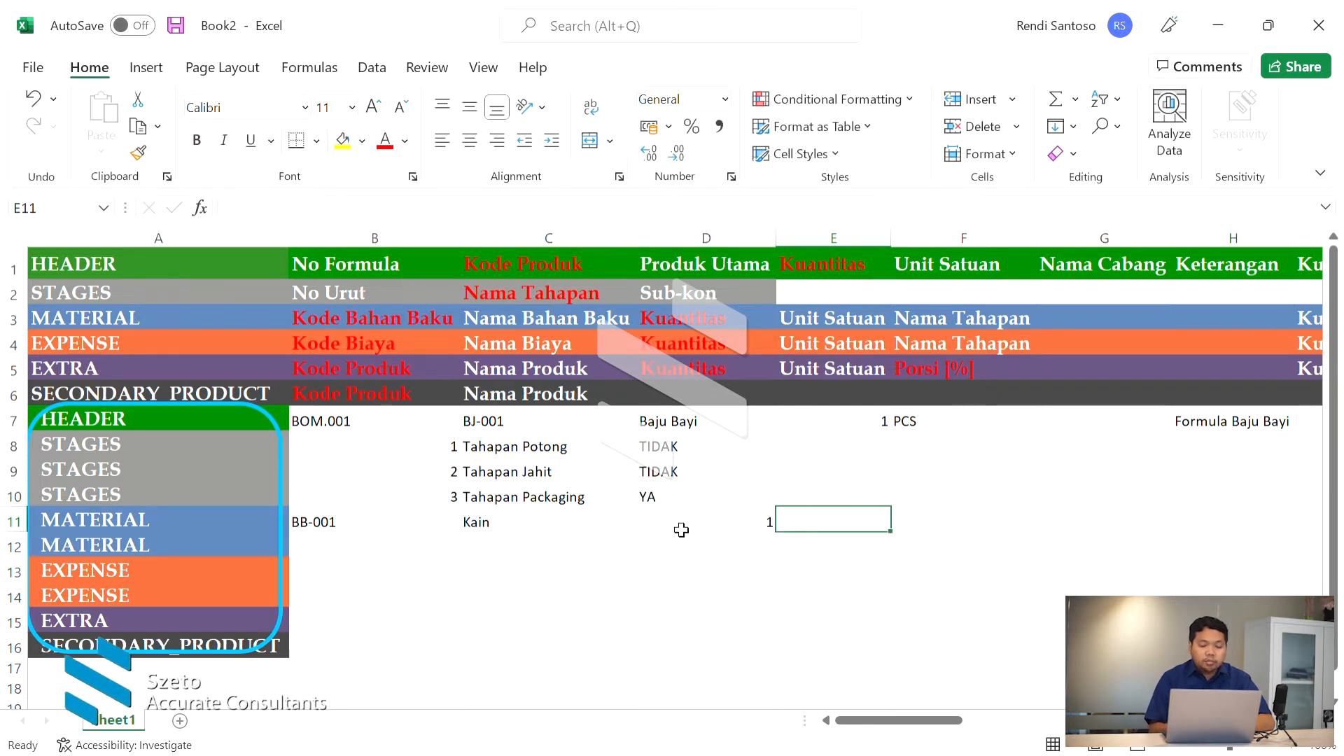
Step: Enter the unit Meter and the stage name "Tahapan Potong" for Kain in the first MATERIAL row, row 11
{"action": "type", "text": "Meter"}
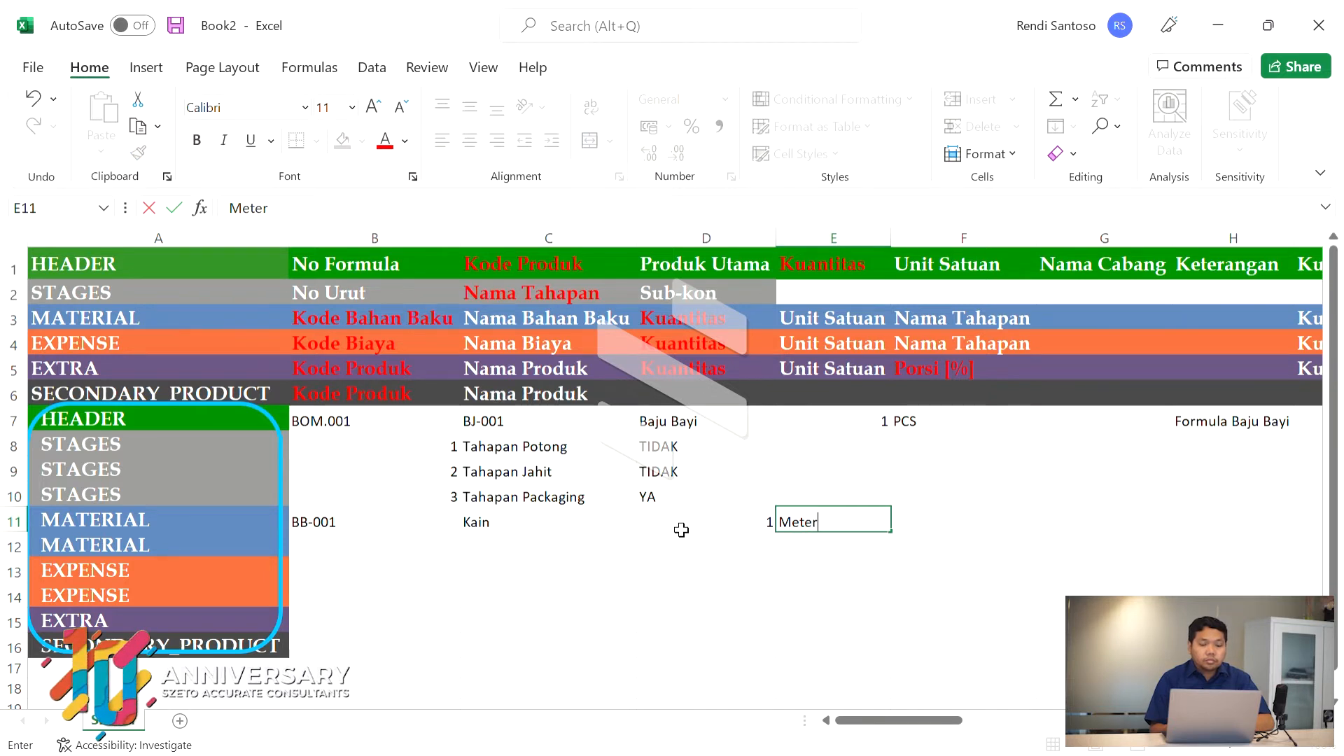
{"action": "key", "text": "Tab"}
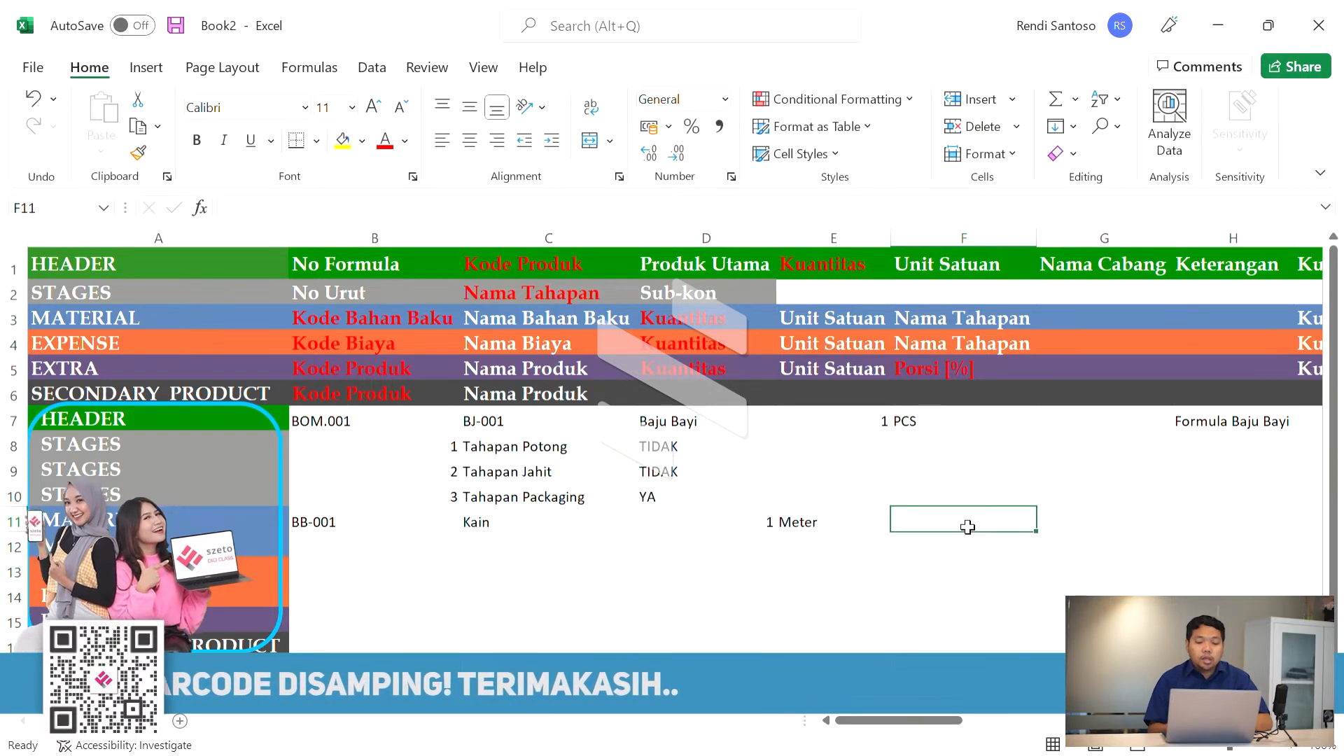
{"action": "type", "text": "Ta"}
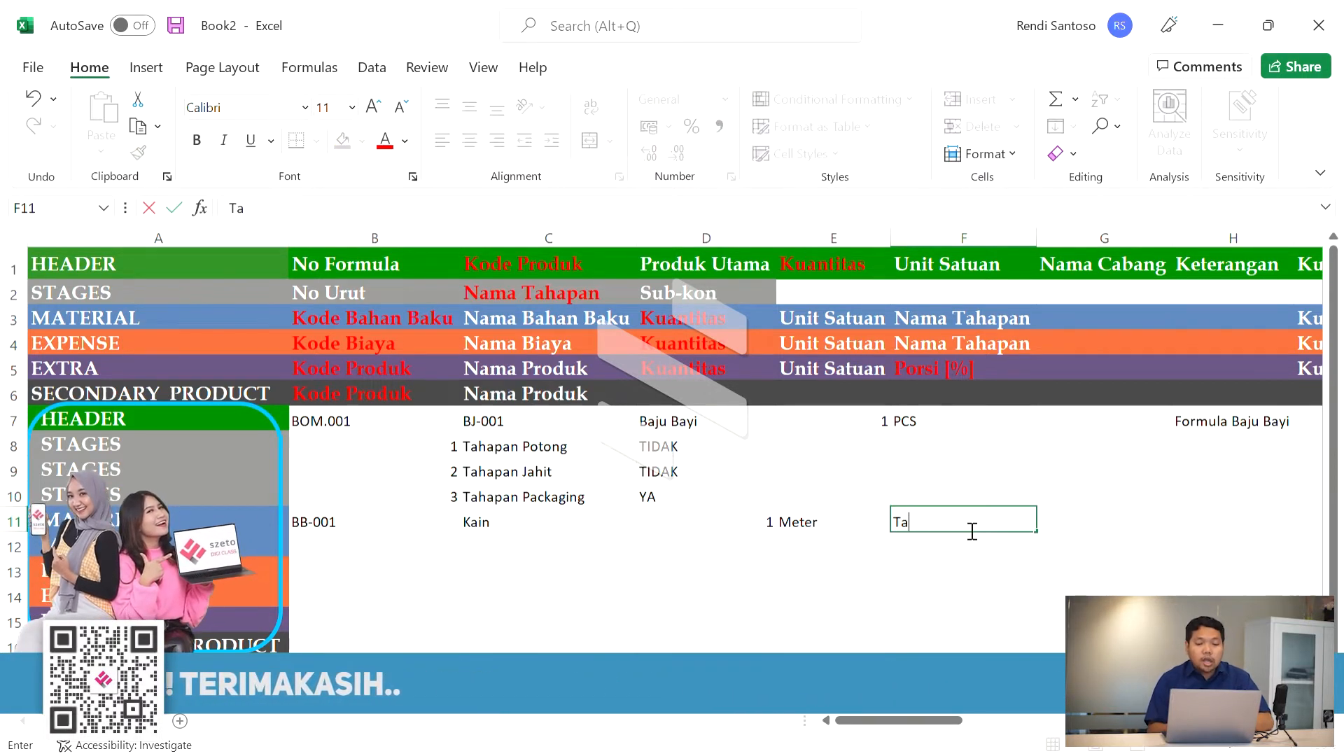
{"action": "type", "text": "hapan Potong"}
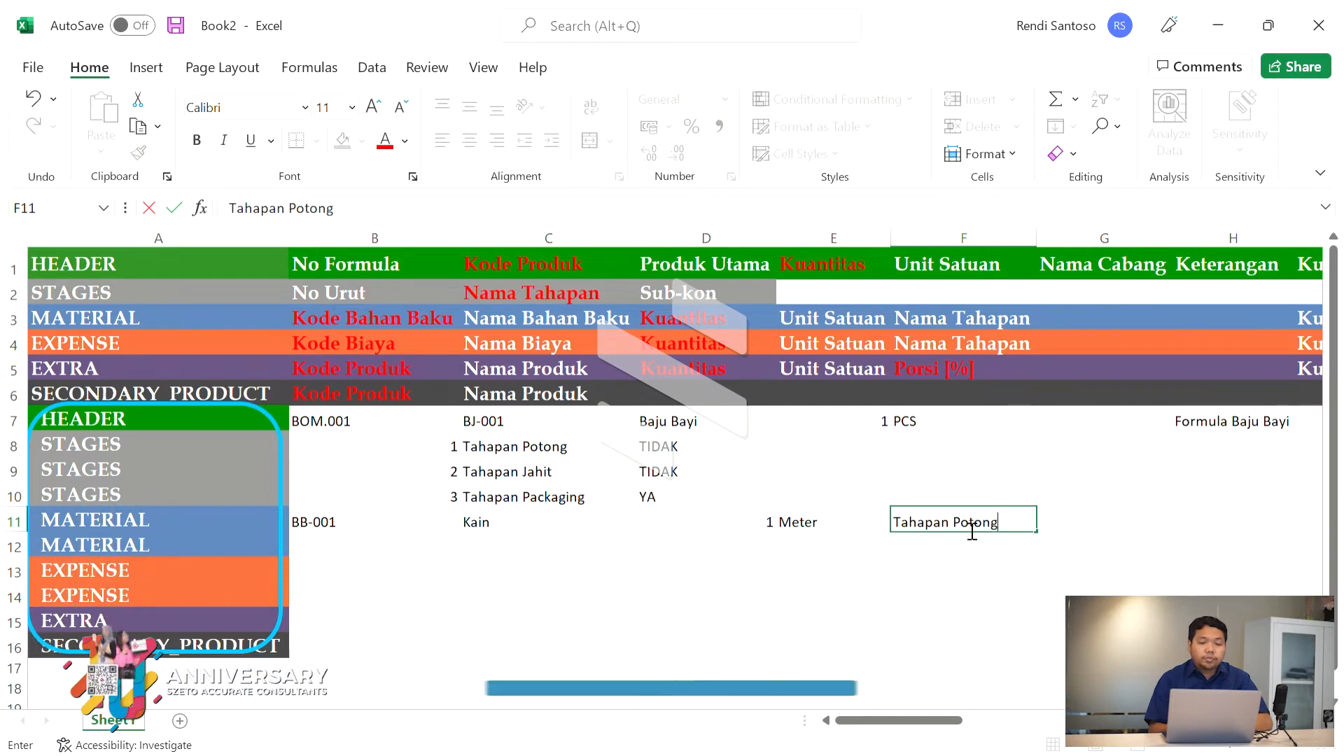
{"action": "left_click", "coordinate": [854, 523]}
{"action": "left_click", "coordinate": [495, 522]}
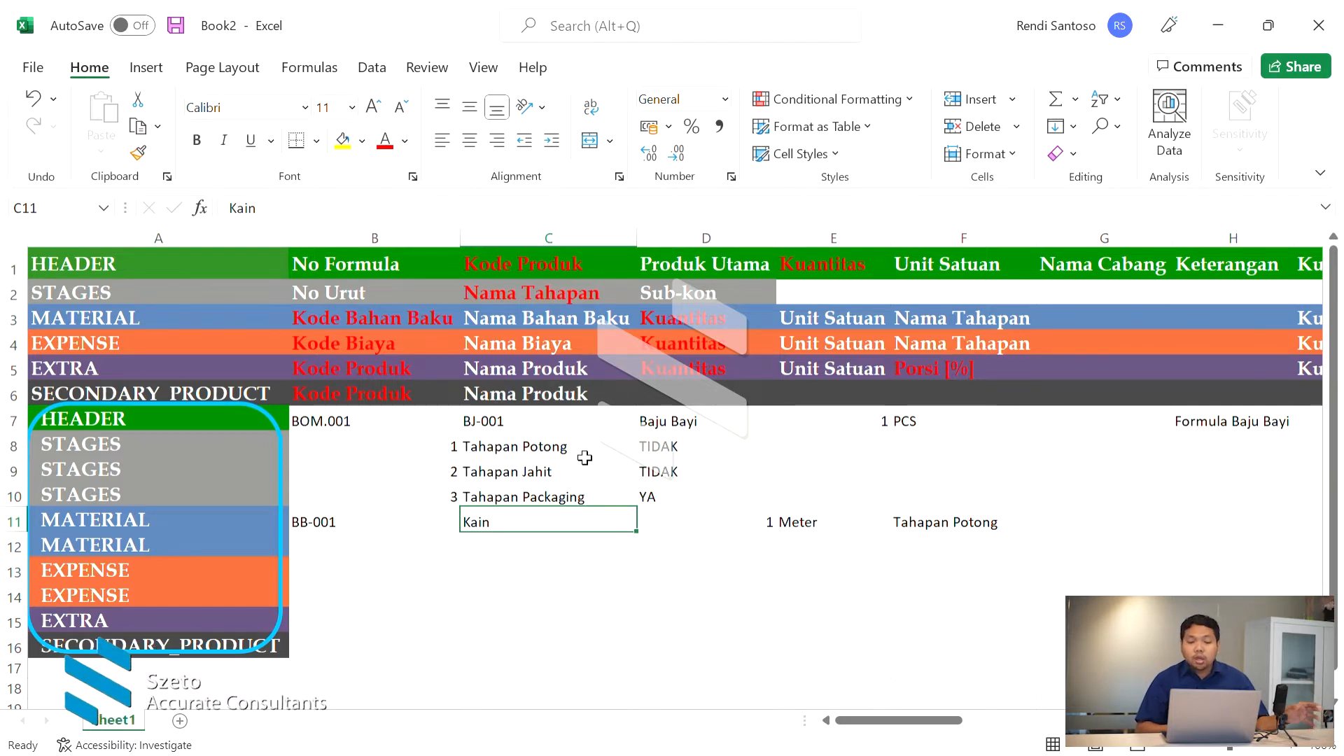
{"action": "left_click", "coordinate": [980, 530]}
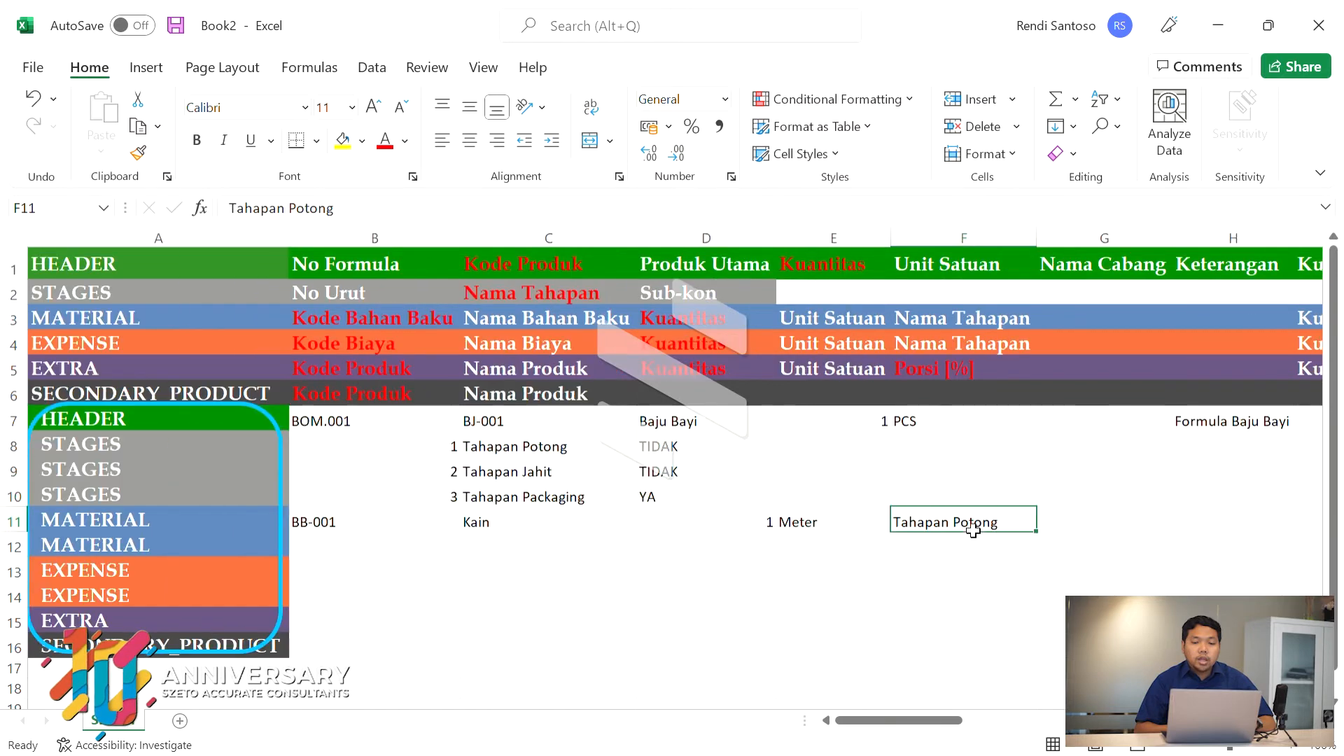
{"action": "left_click", "coordinate": [1091, 324]}
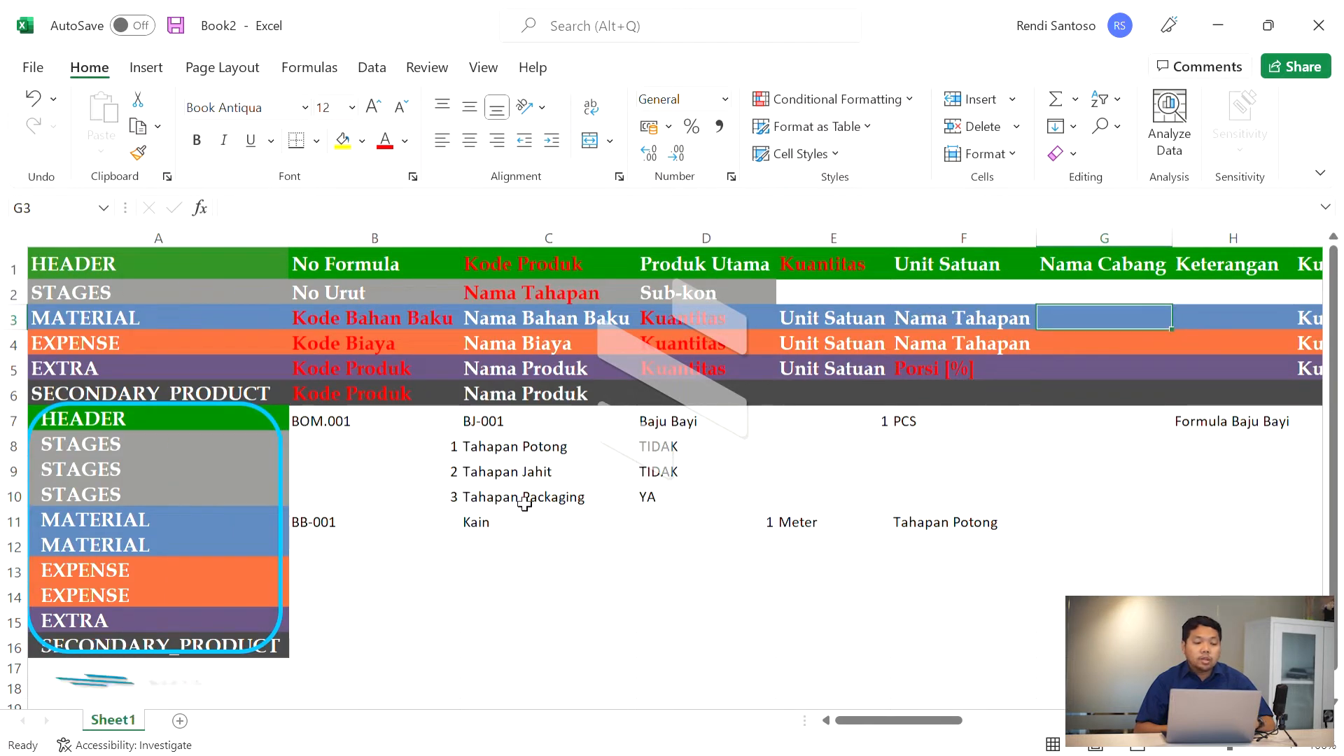
Step: Enter the raw material code BB-002 and the material name Benang in the second MATERIAL row, row 12
{"action": "left_click", "coordinate": [358, 546]}
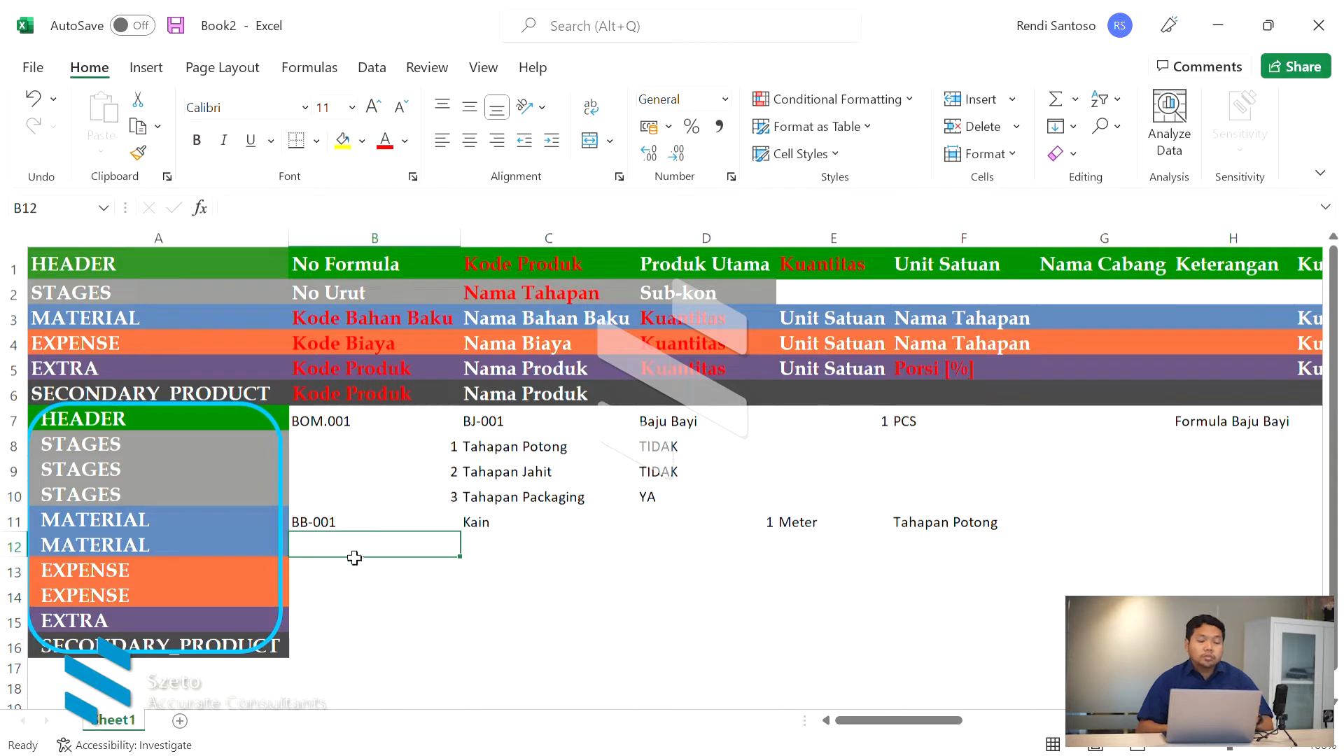
{"action": "type", "text": "BB-001"}
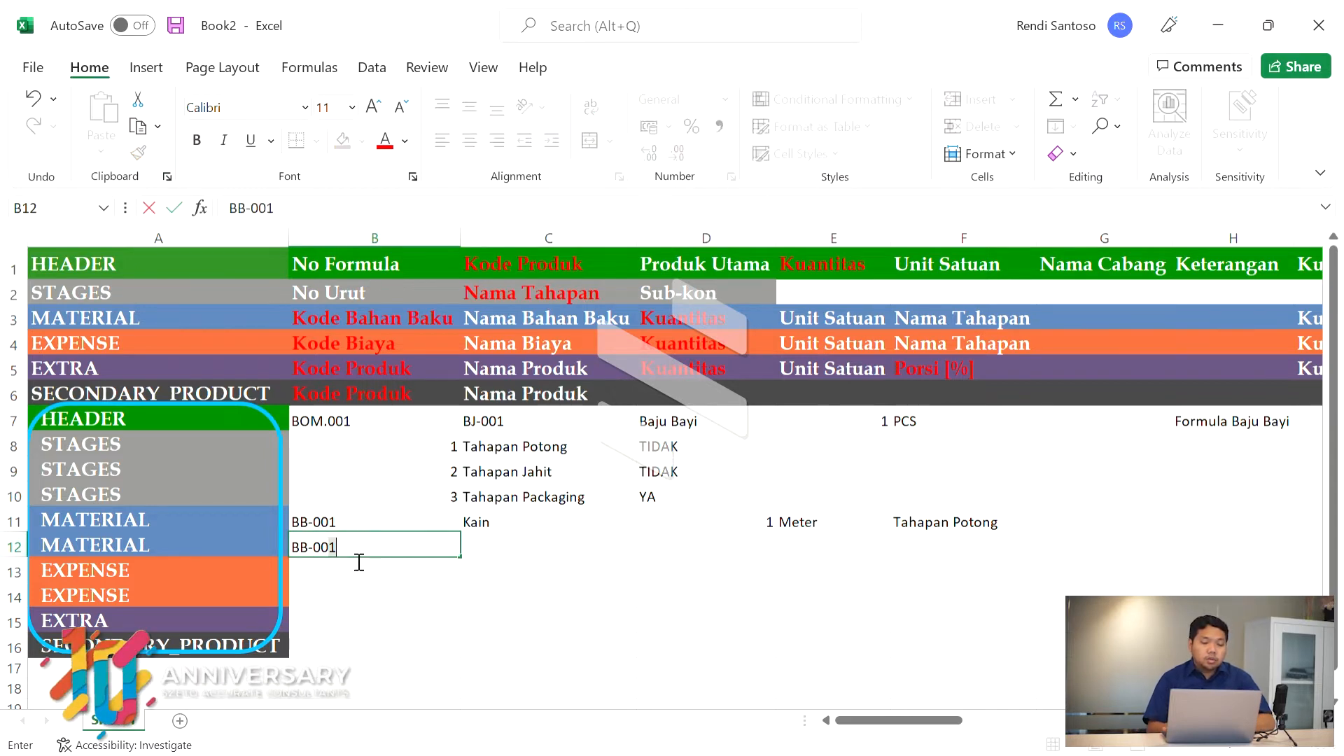
{"action": "key", "text": "Tab"}
{"action": "type", "text": "Beb"}
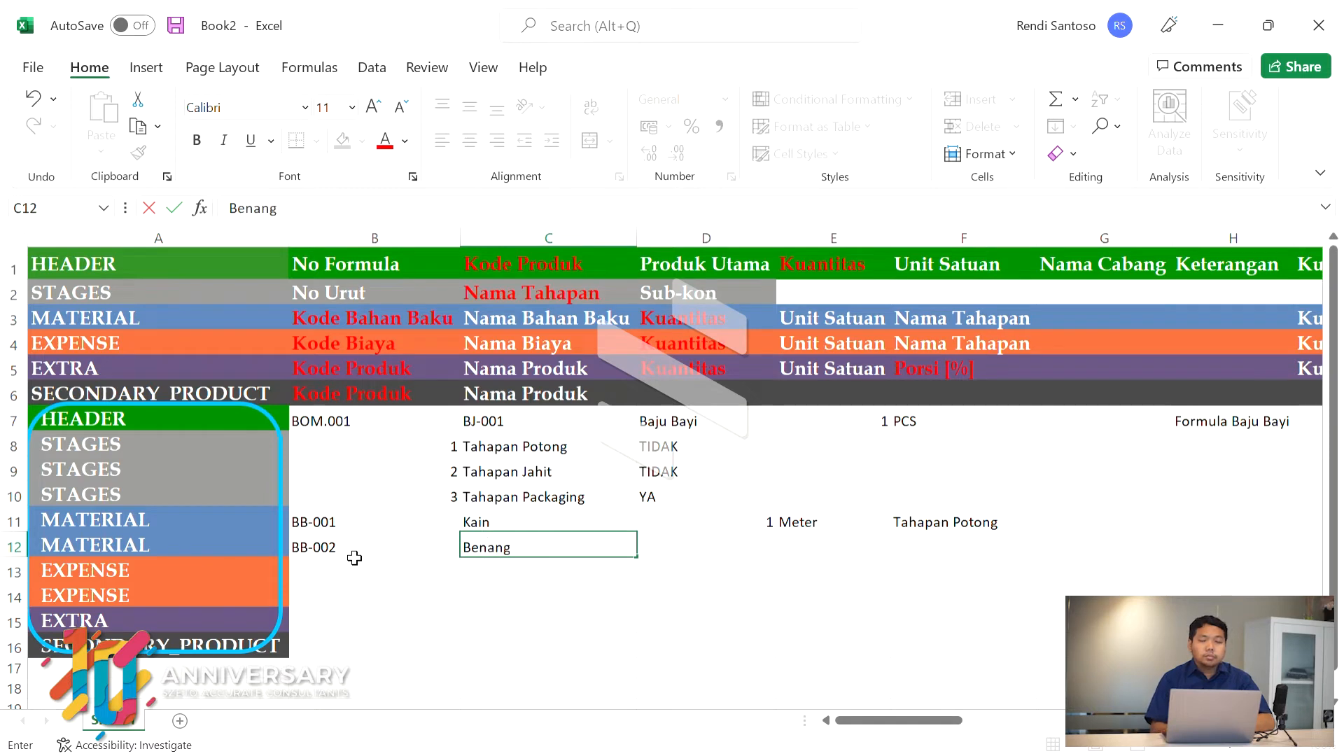
{"action": "key", "text": "Tab"}
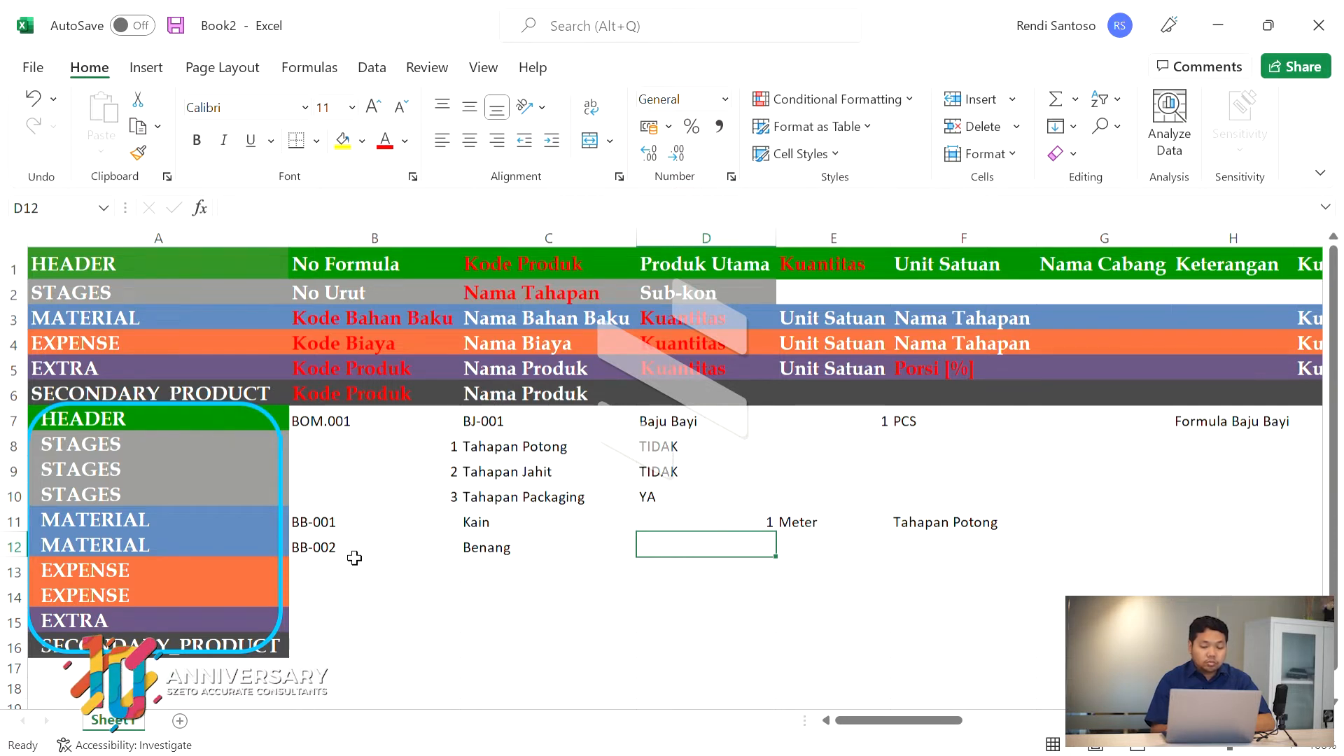
Step: Complete the Benang row with quantity 1, unit Roll and stage name "Tahapan Jahit"
{"action": "type", "text": "1"}
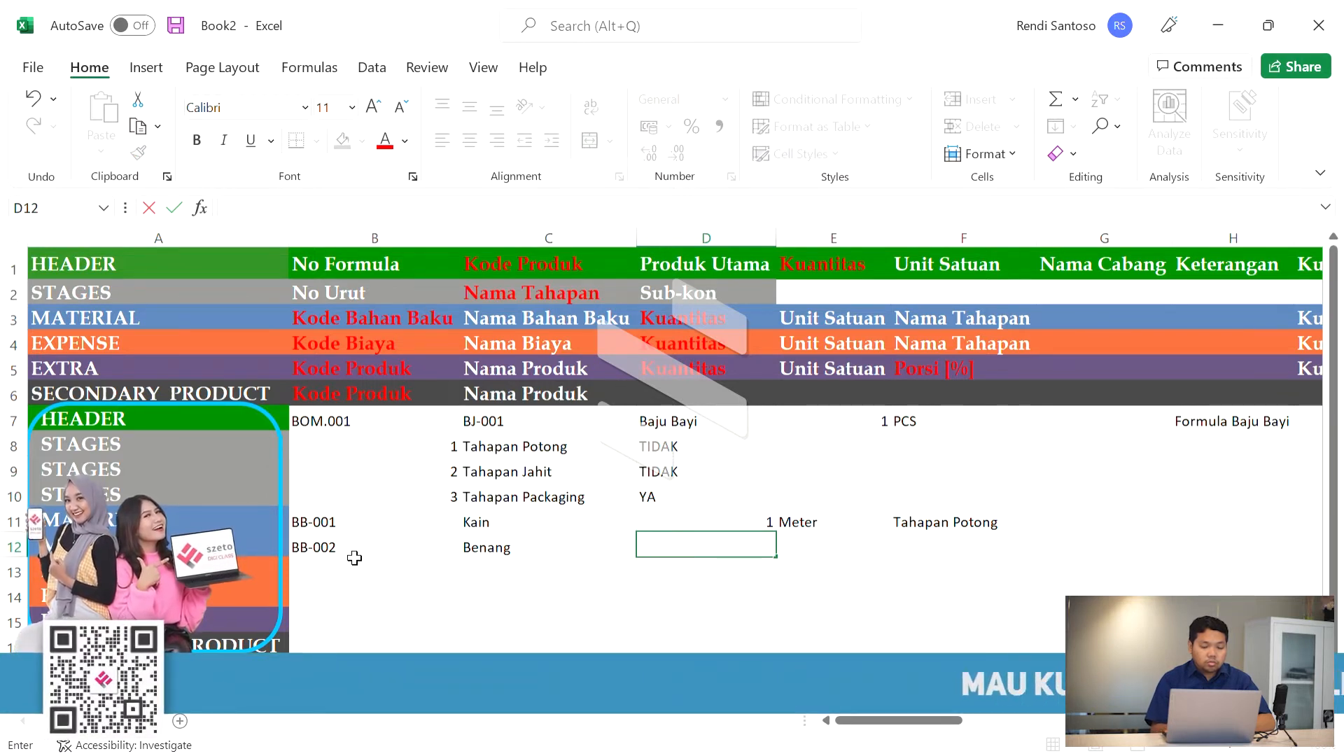
{"action": "type", "text": "1"}
{"action": "key", "text": "Tab"}
{"action": "type", "text": "Roll"}
{"action": "key", "text": "Tab"}
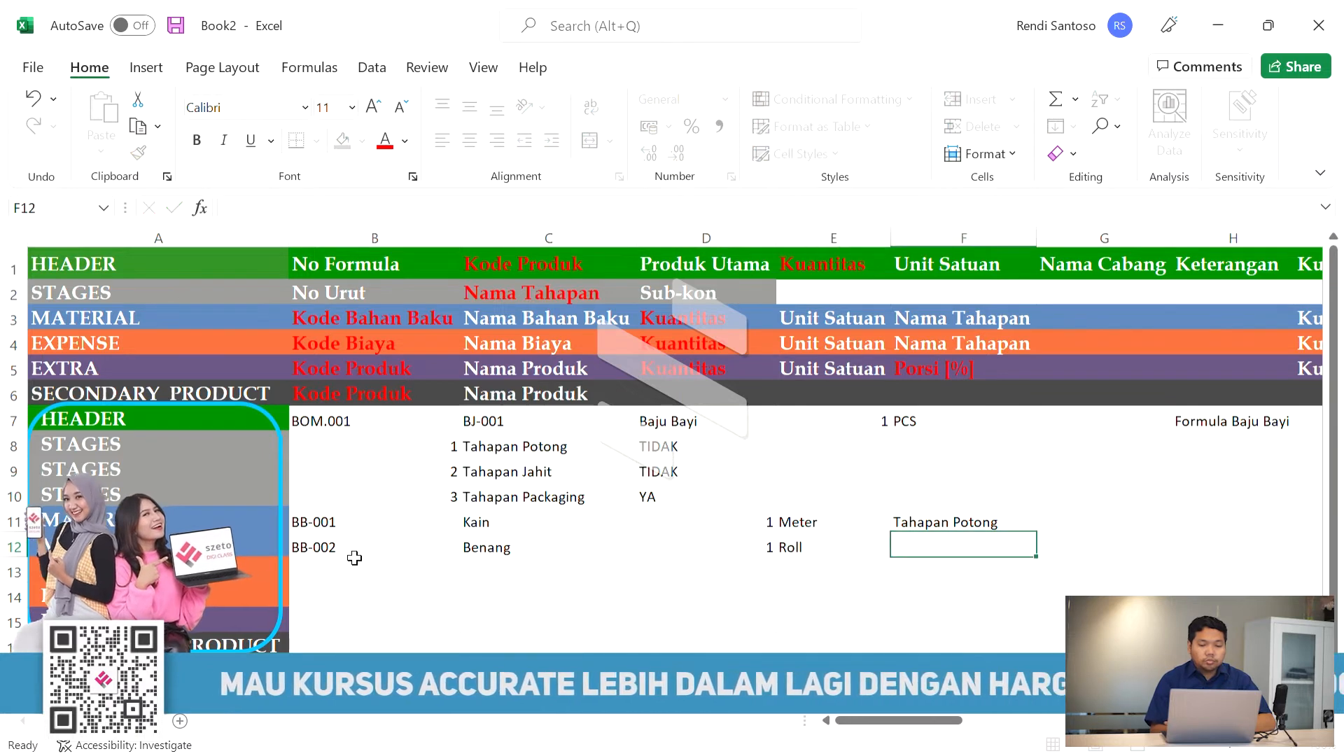
{"action": "type", "text": "Tahapan Jahit"}
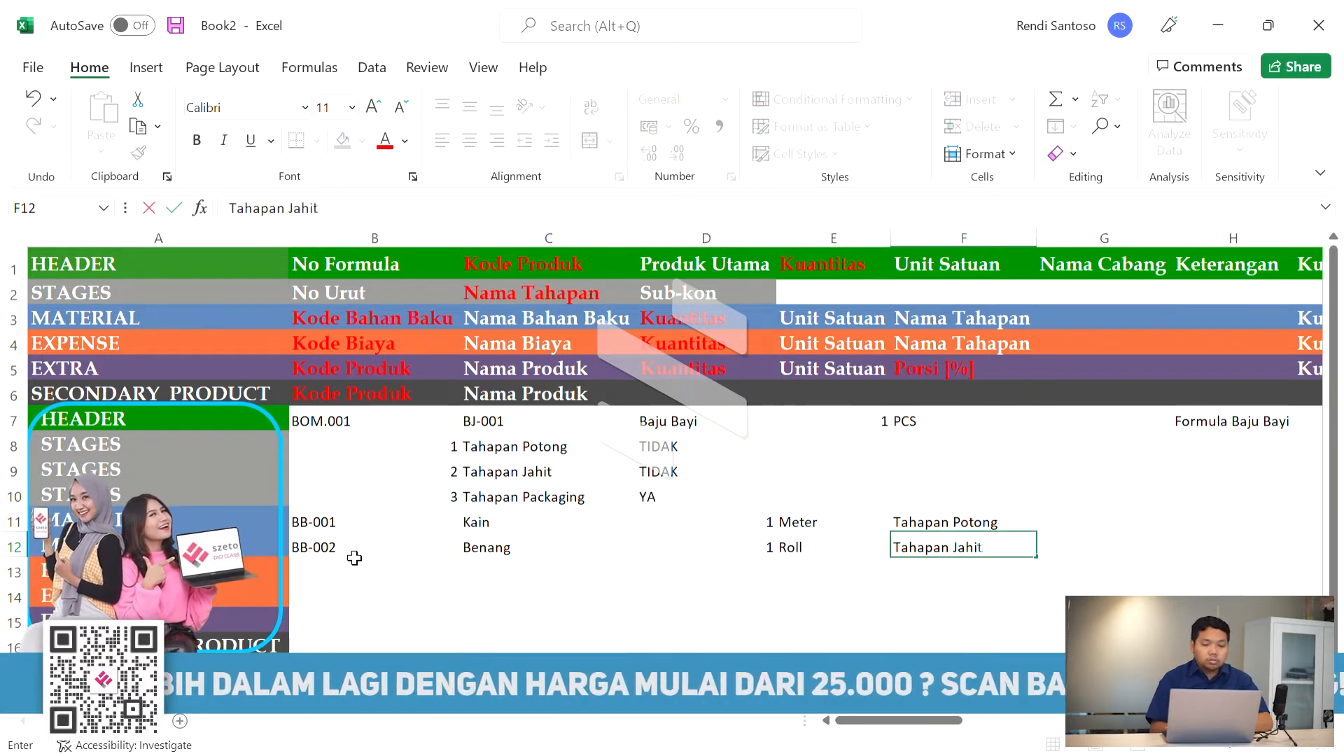
{"action": "key", "text": "Return"}
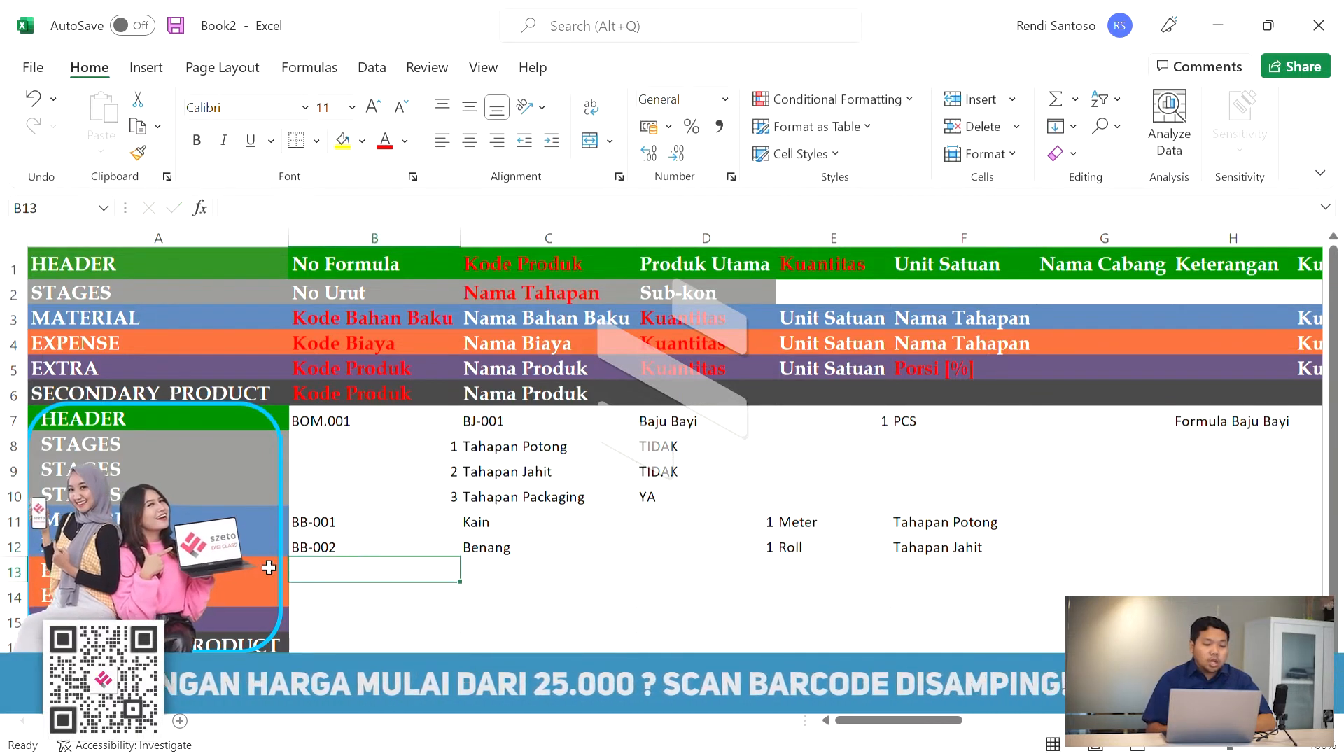
Step: Insert a new row 13 above the EXPENSE rows and copy the MATERIAL label into its column A cell
{"action": "left_click", "coordinate": [15, 574]}
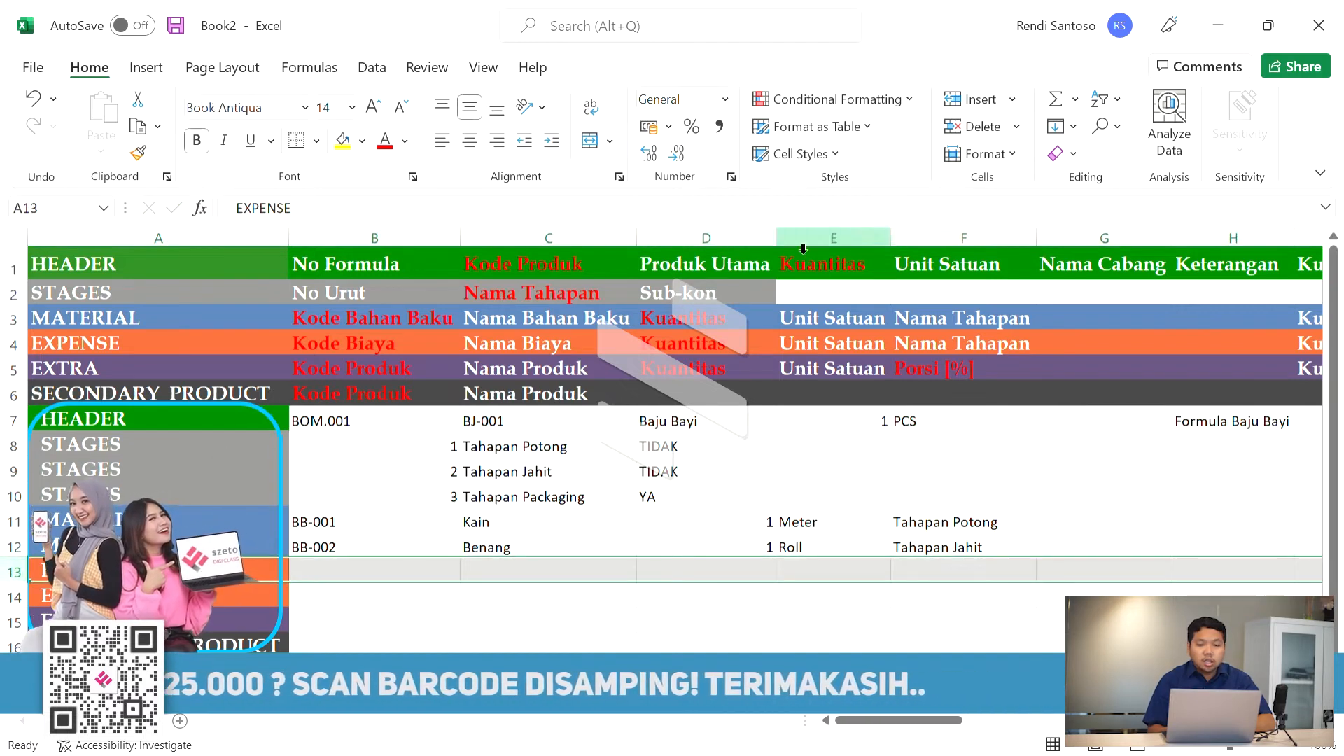
{"action": "left_click", "coordinate": [981, 100]}
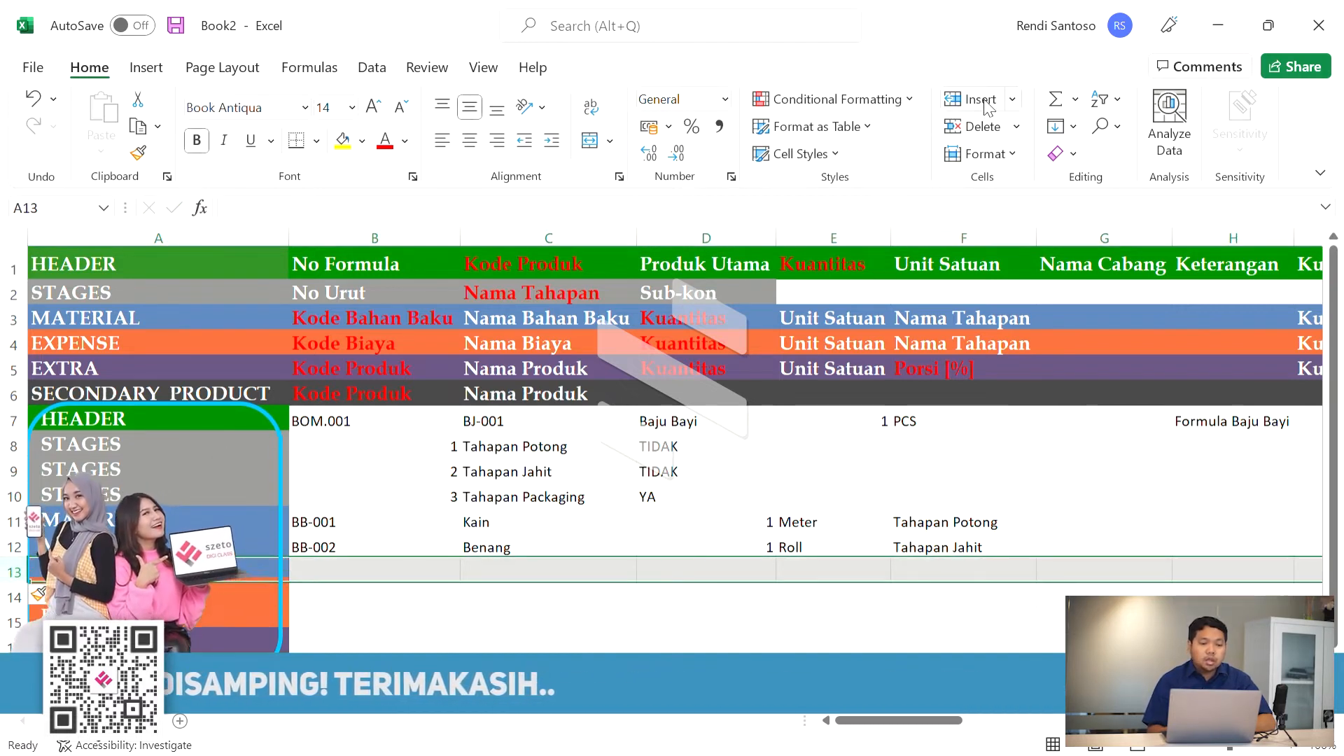
{"action": "left_click", "coordinate": [131, 554]}
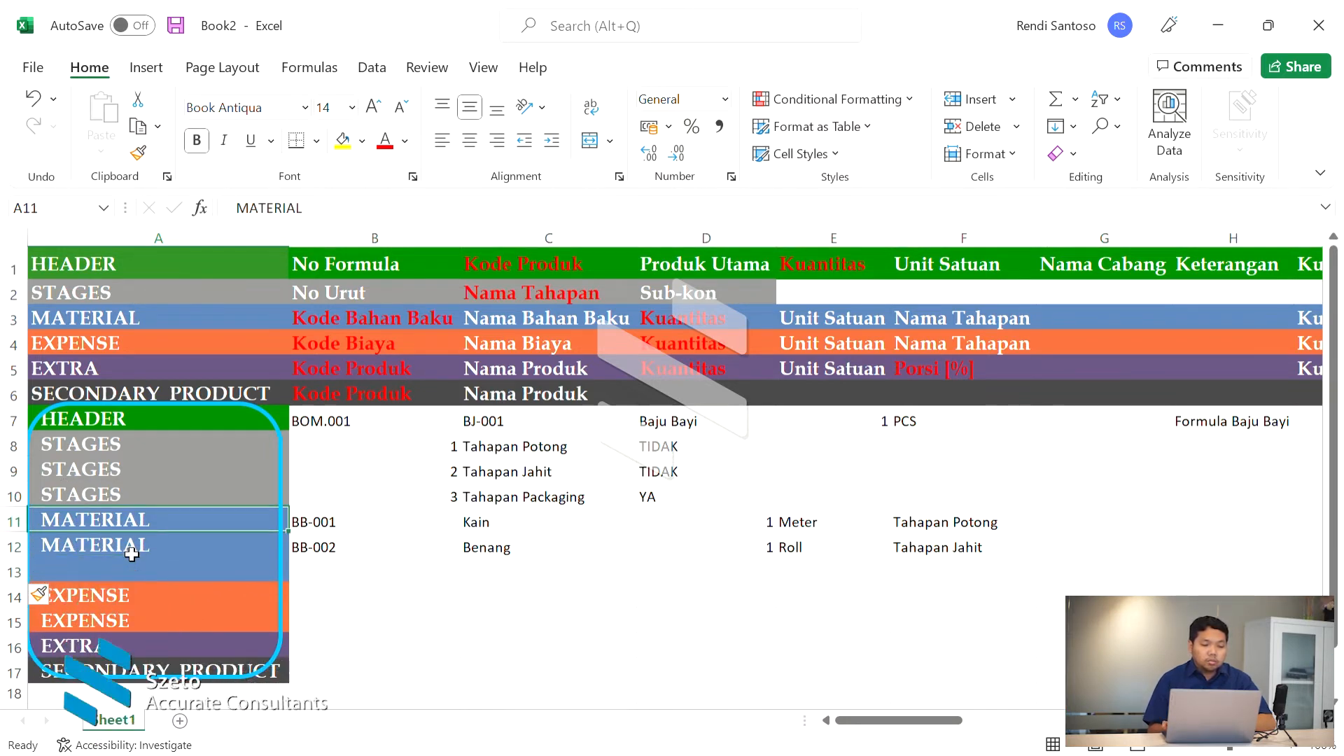
{"action": "key", "text": "ctrl+c"}
{"action": "key", "text": "Down"}
{"action": "key", "text": "Return"}
Step: Enter the raw material code BB-003 and the material name Kancing in the third MATERIAL row, row 13
{"action": "key", "text": "Right"}
{"action": "type", "text": "BB-003"}
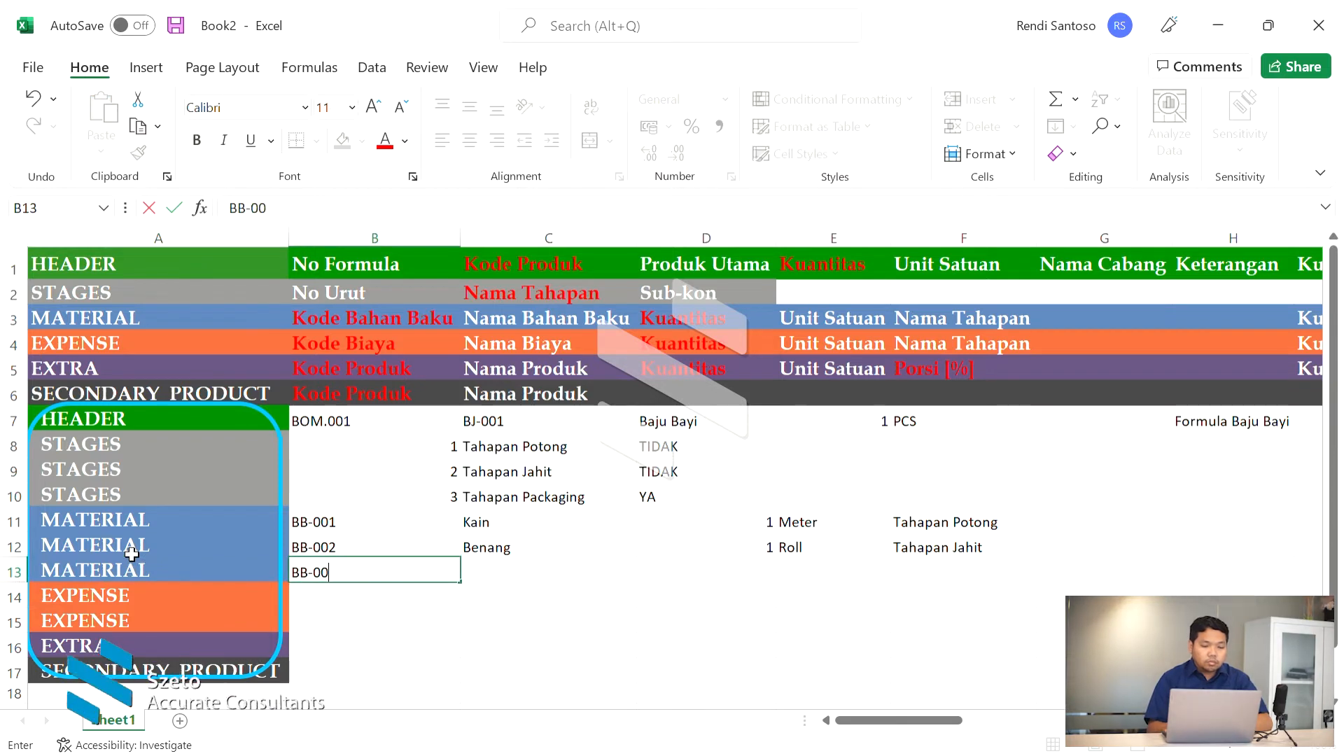
{"action": "key", "text": "Tab"}
{"action": "type", "text": "Kanci"}
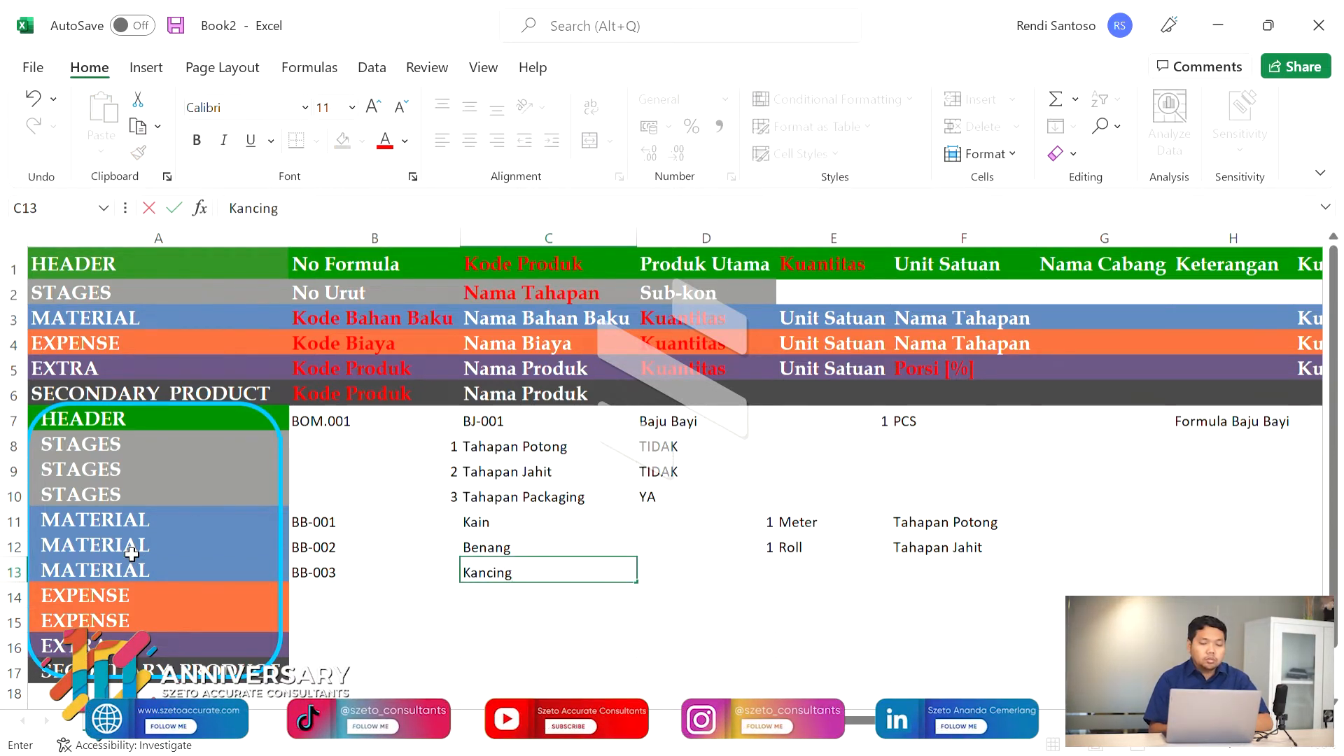
{"action": "key", "text": "Tab"}
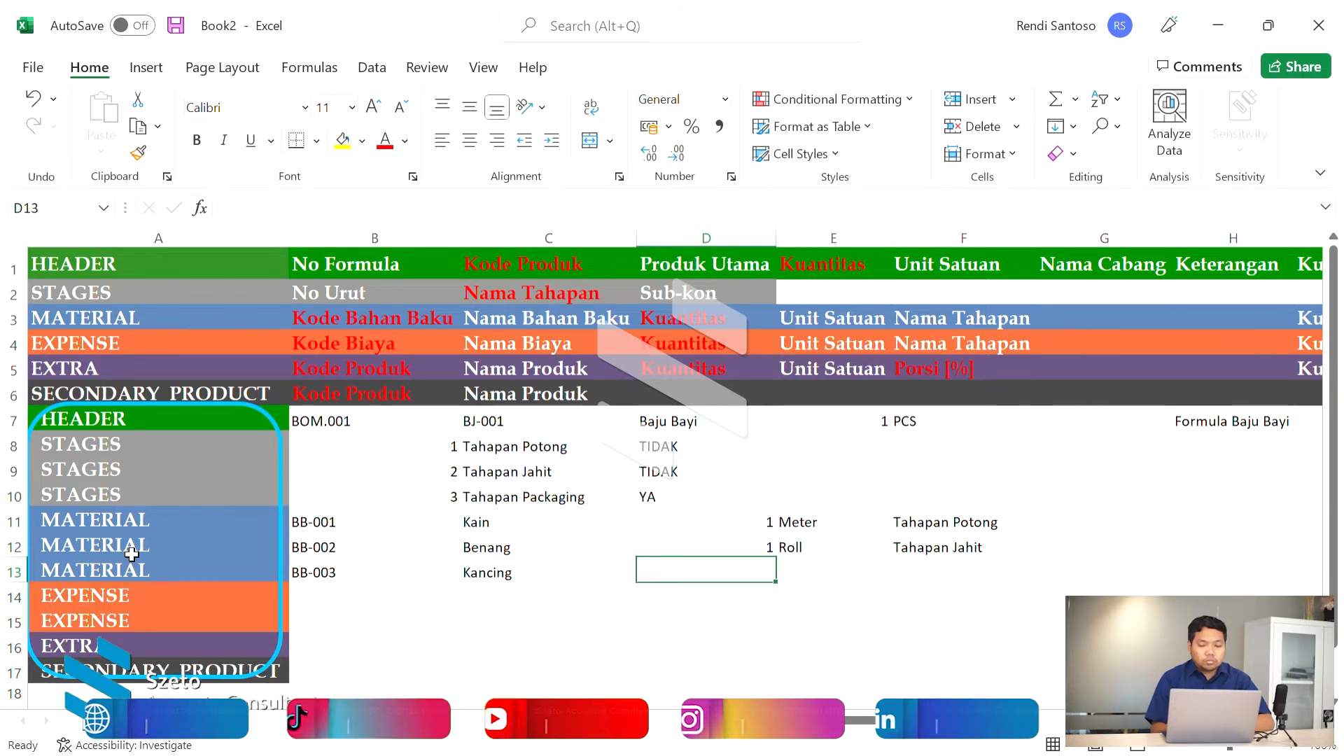
Step: Complete the Kancing row with quantity 7, unit PCS and stage name "Tahapan Jahit"
{"action": "type", "text": "7"}
{"action": "key", "text": "Tab"}
{"action": "type", "text": "Pc"}
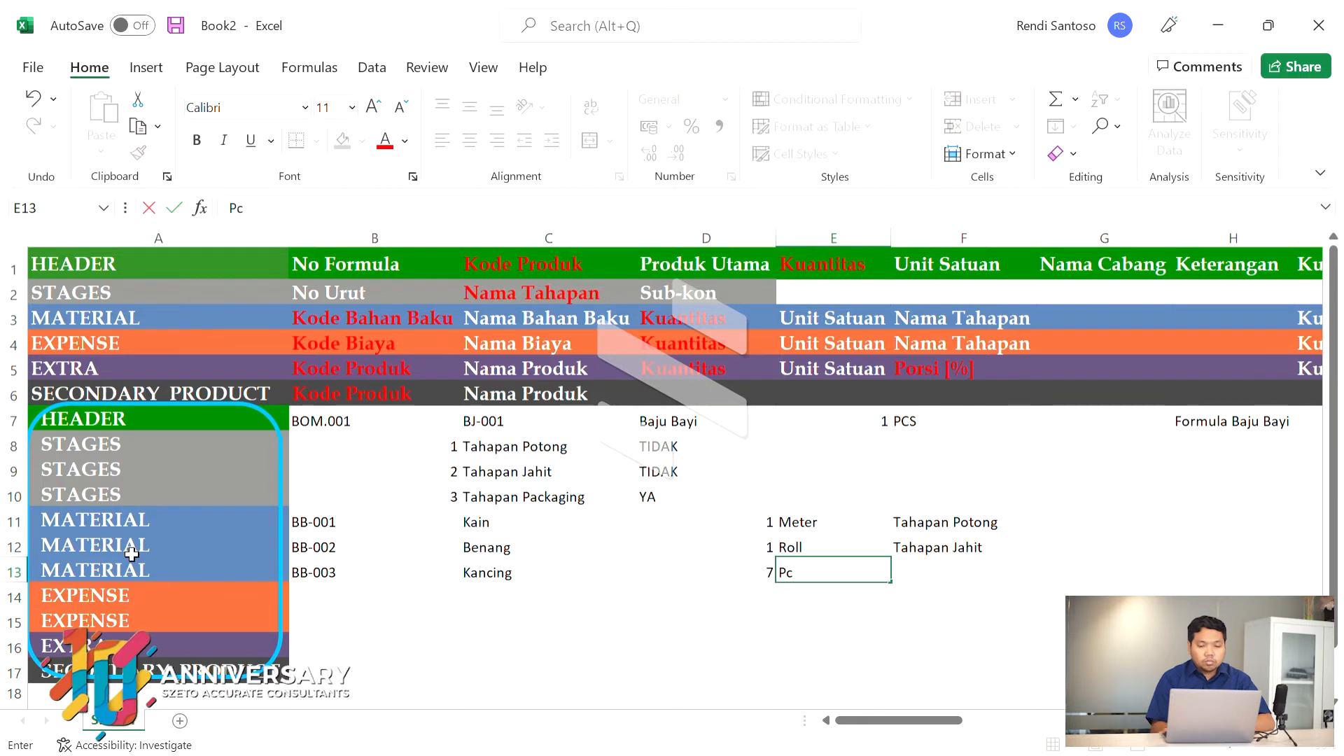
{"action": "type", "text": "S"}
{"action": "key", "text": "Tab"}
{"action": "type", "text": "T"}
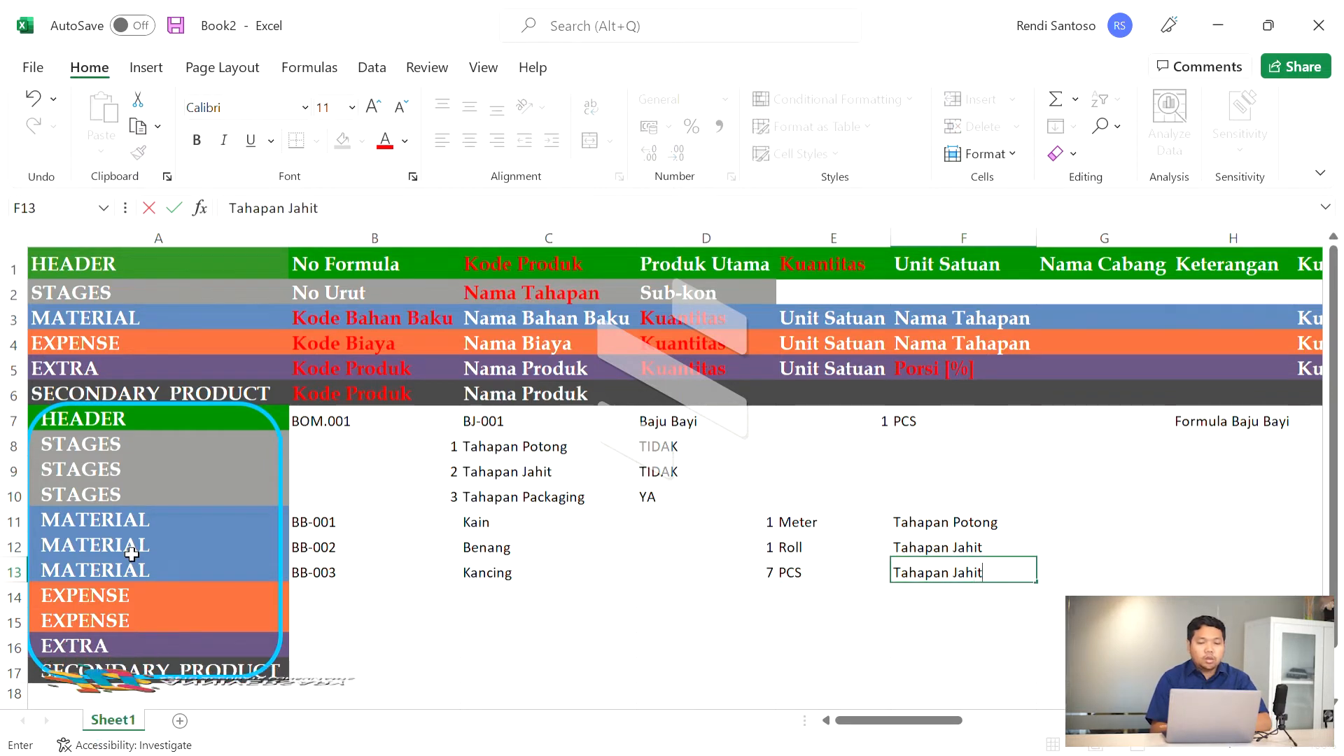
{"action": "key", "text": "Return"}
Step: Review the codes in the three MATERIAL rows and the labels of the EXPENSE rows below them
{"action": "key", "text": "Up"}
{"action": "key", "text": "Down"}
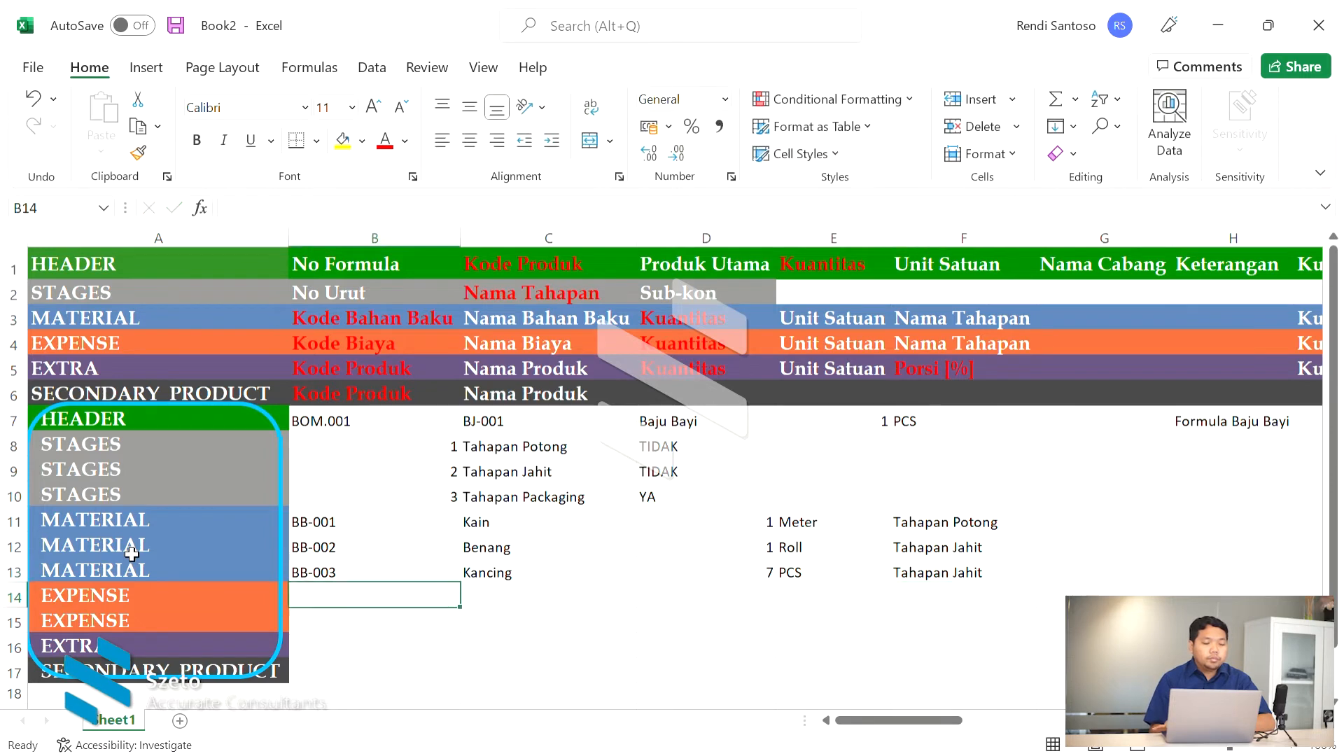
{"action": "key", "text": "Up"}
{"action": "key", "text": "Up"}
{"action": "key", "text": "Up"}
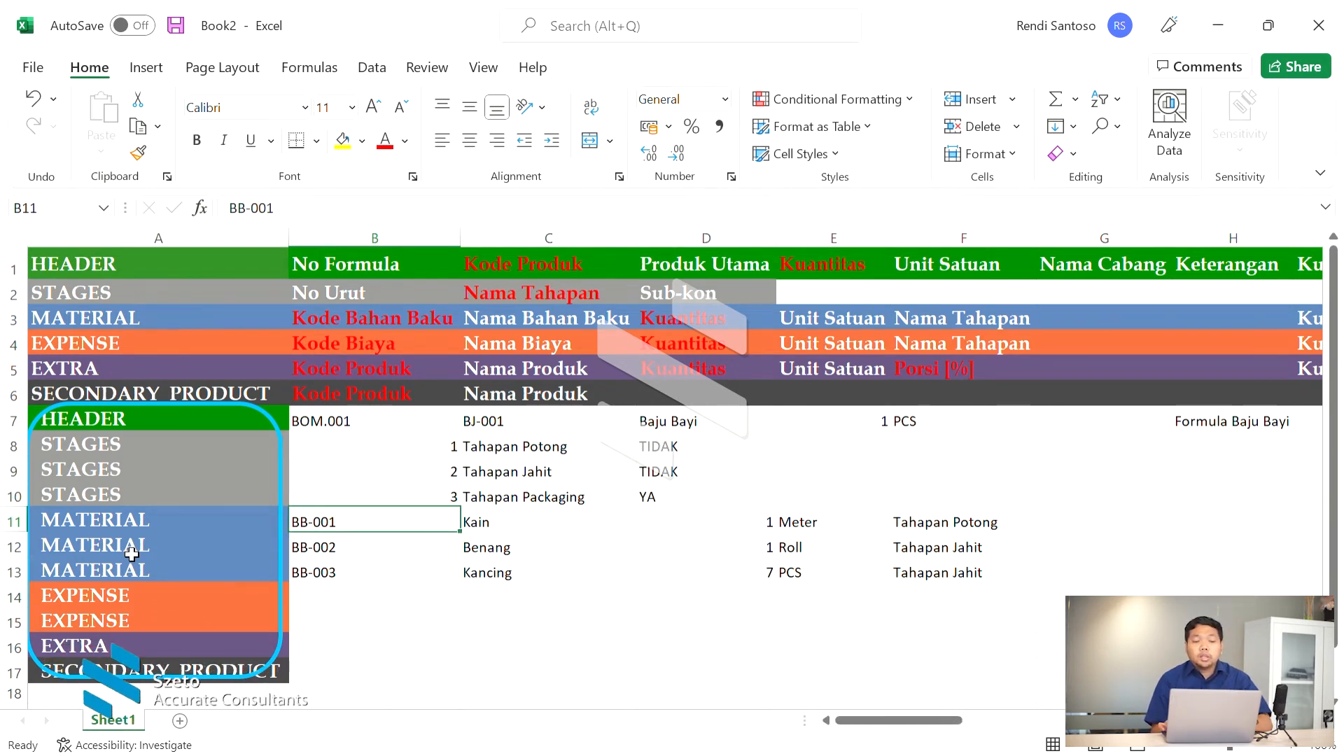
{"action": "key", "text": "Down"}
{"action": "key", "text": "Down"}
{"action": "key", "text": "Down"}
{"action": "key", "text": "Left"}
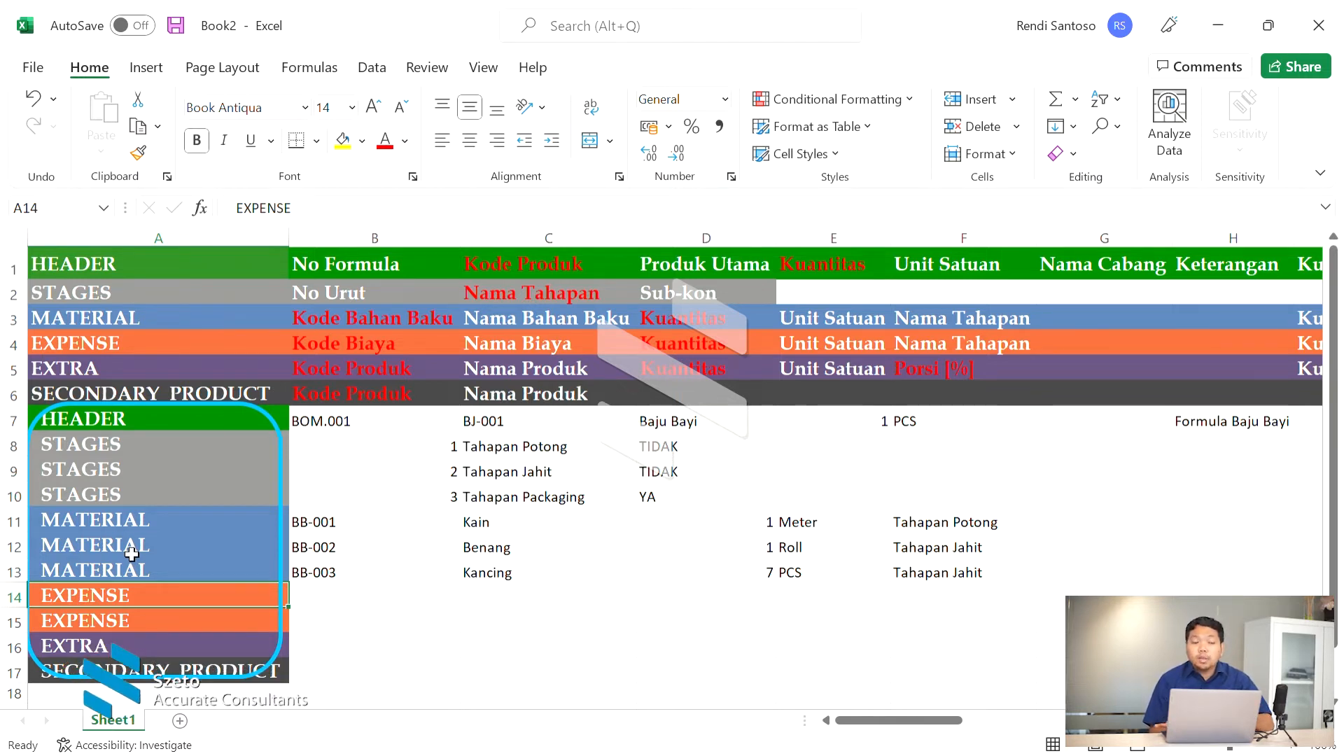
{"action": "key", "text": "Down"}
{"action": "key", "text": "Up"}
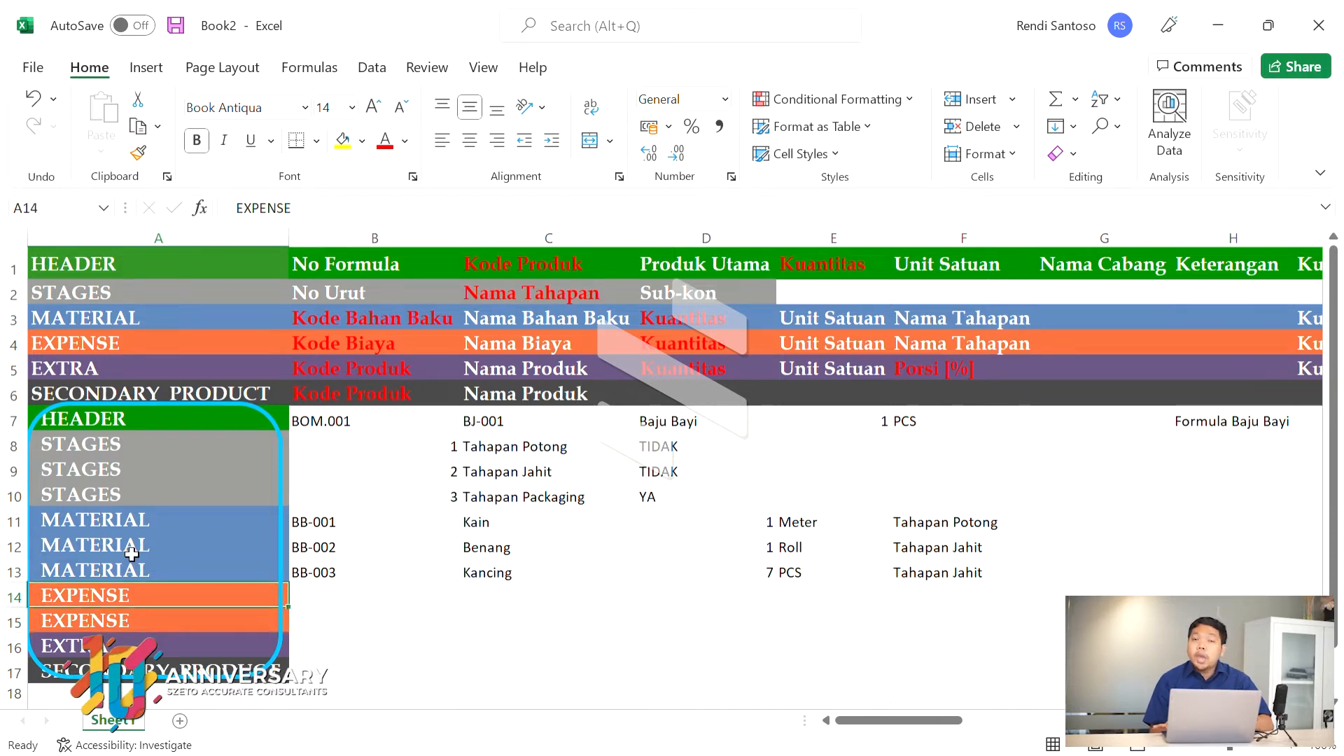
Step: Fill in the first EXPENSE row, row 14, with code B-001, name "Biaya Upah", quantity 1 and unit Hours
{"action": "key", "text": "Right"}
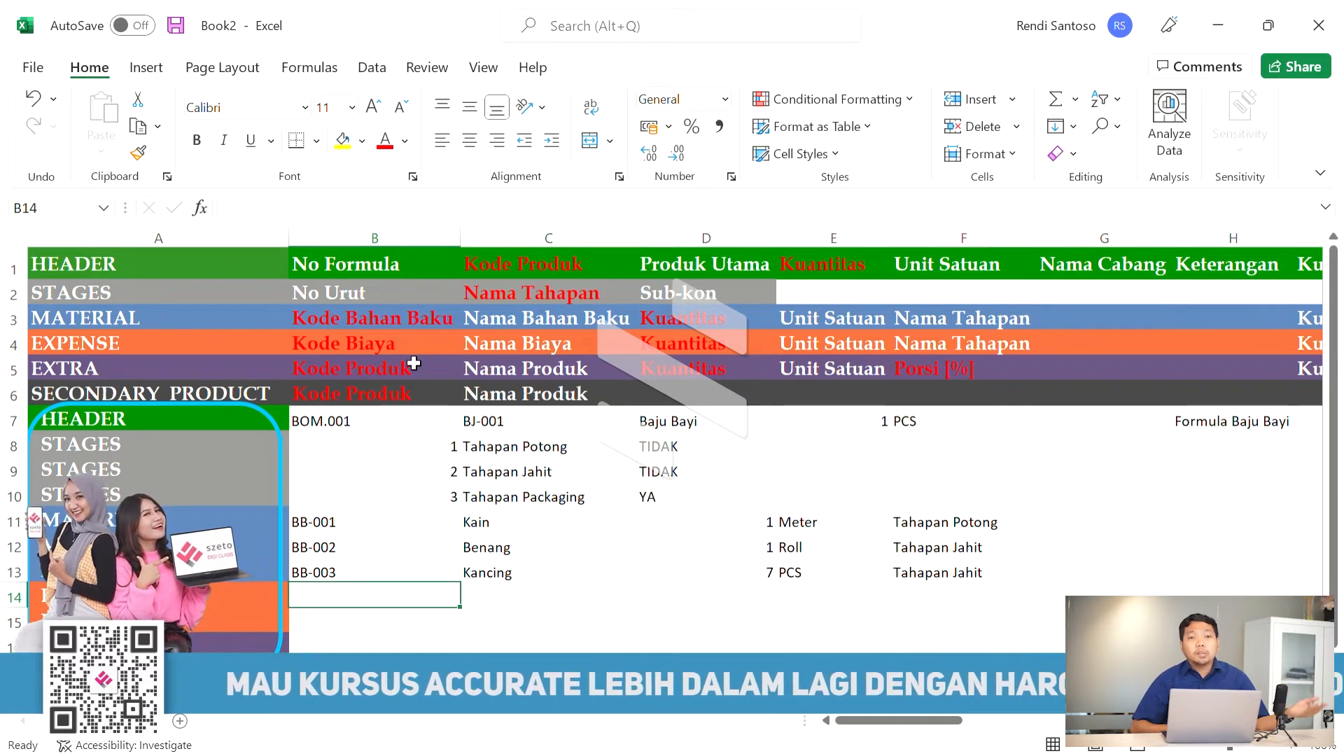
{"action": "type", "text": "B-001"}
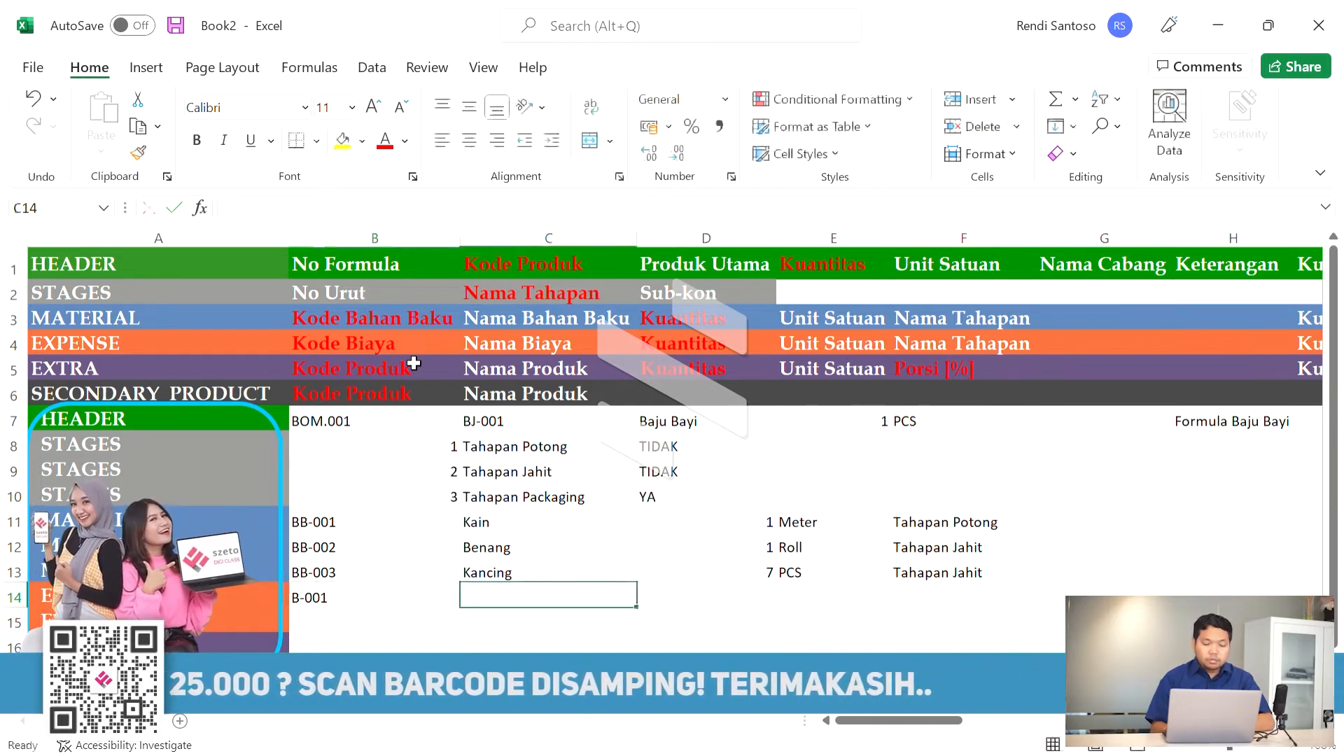
{"action": "type", "text": "Biaya Upah"}
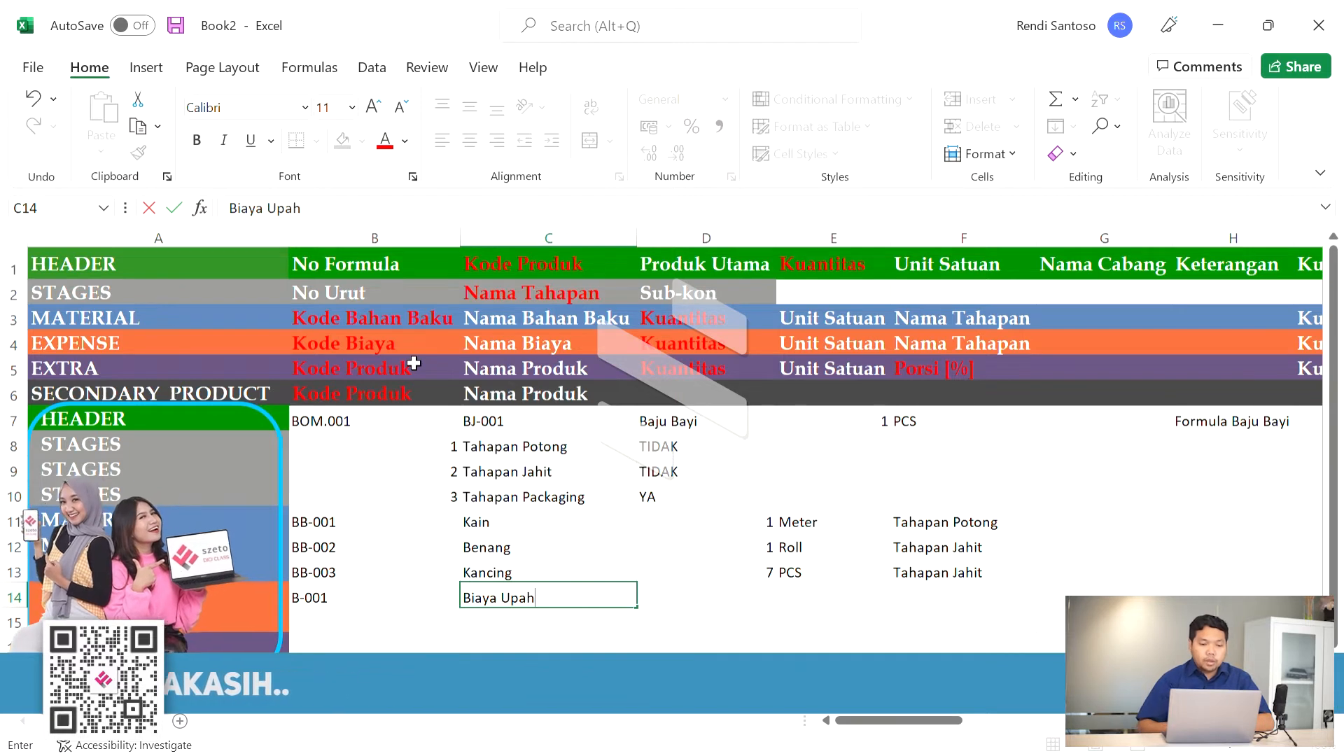
{"action": "key", "text": "Tab"}
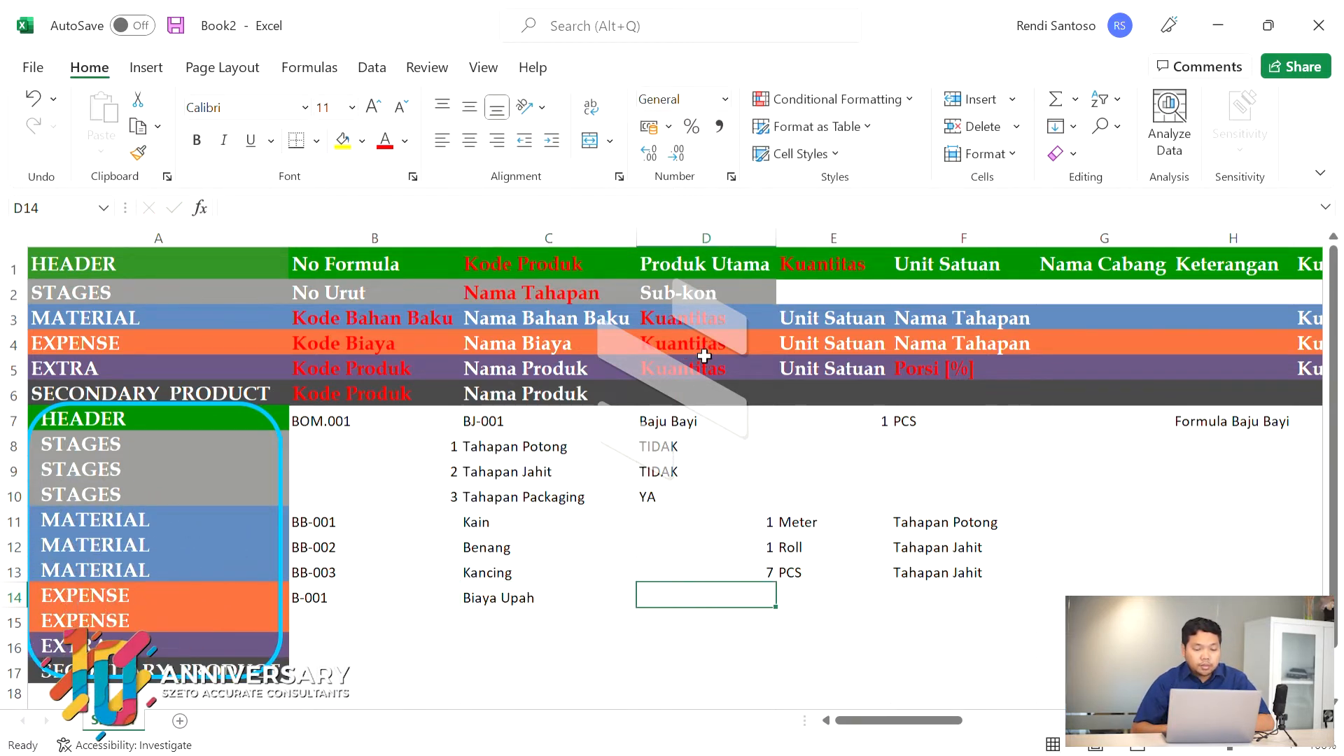
{"action": "type", "text": "1"}
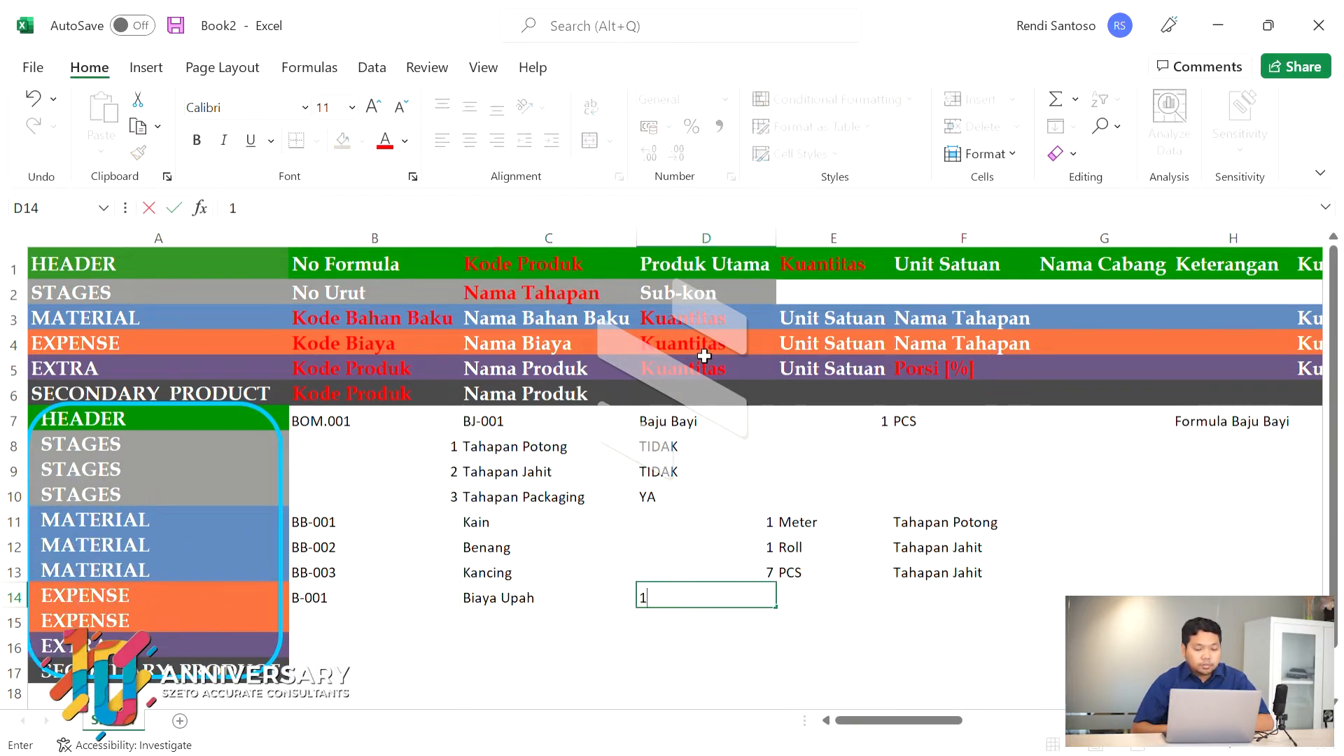
{"action": "key", "text": "Tab"}
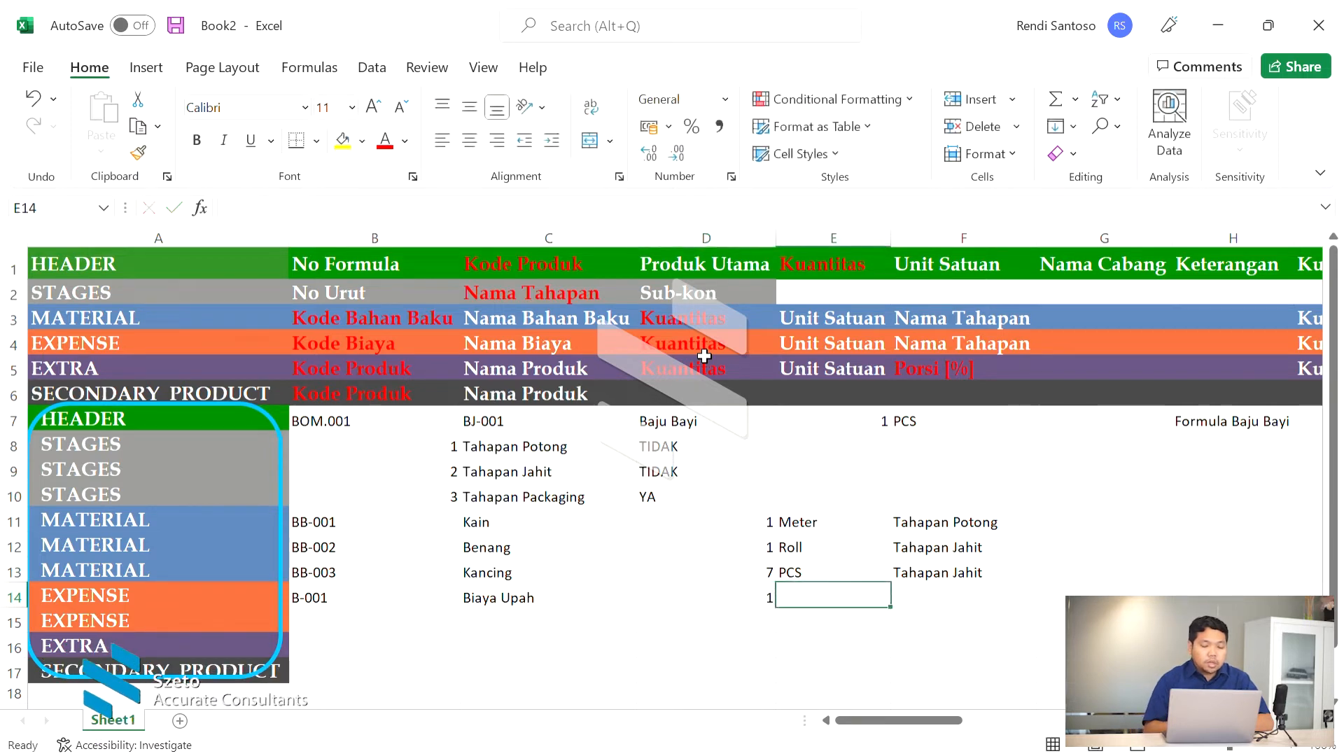
{"action": "type", "text": "Hours"}
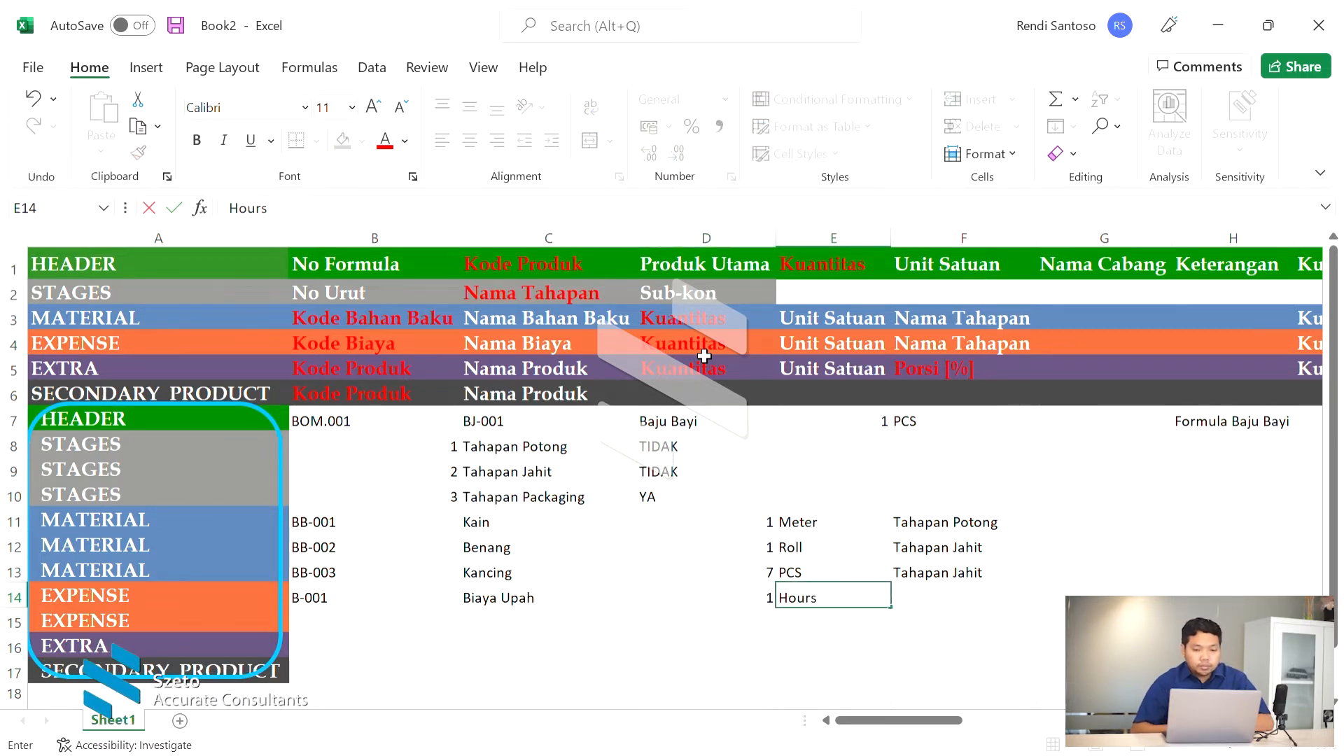
{"action": "key", "text": "Tab"}
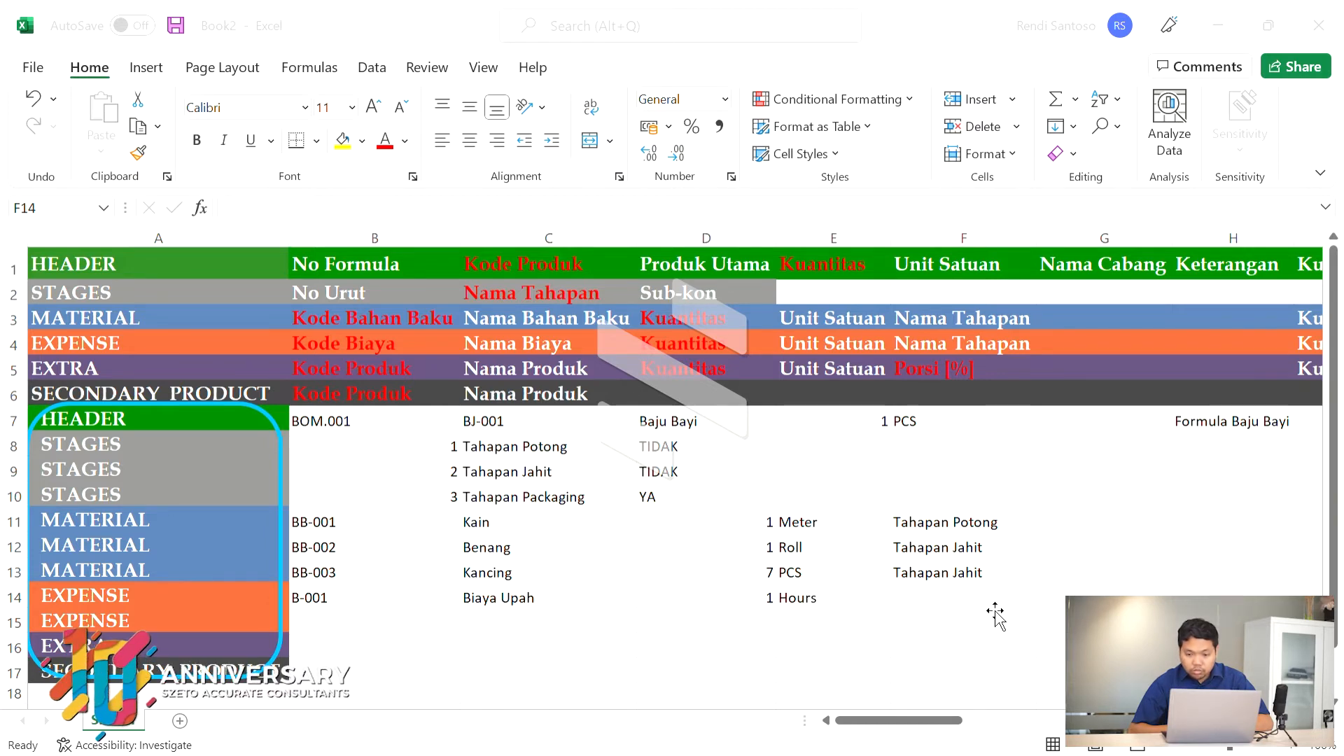
Step: Enter the expense code B-002 and the name "Biaya Subcon" in the second EXPENSE row, row 15
{"action": "left_click", "coordinate": [993, 608]}
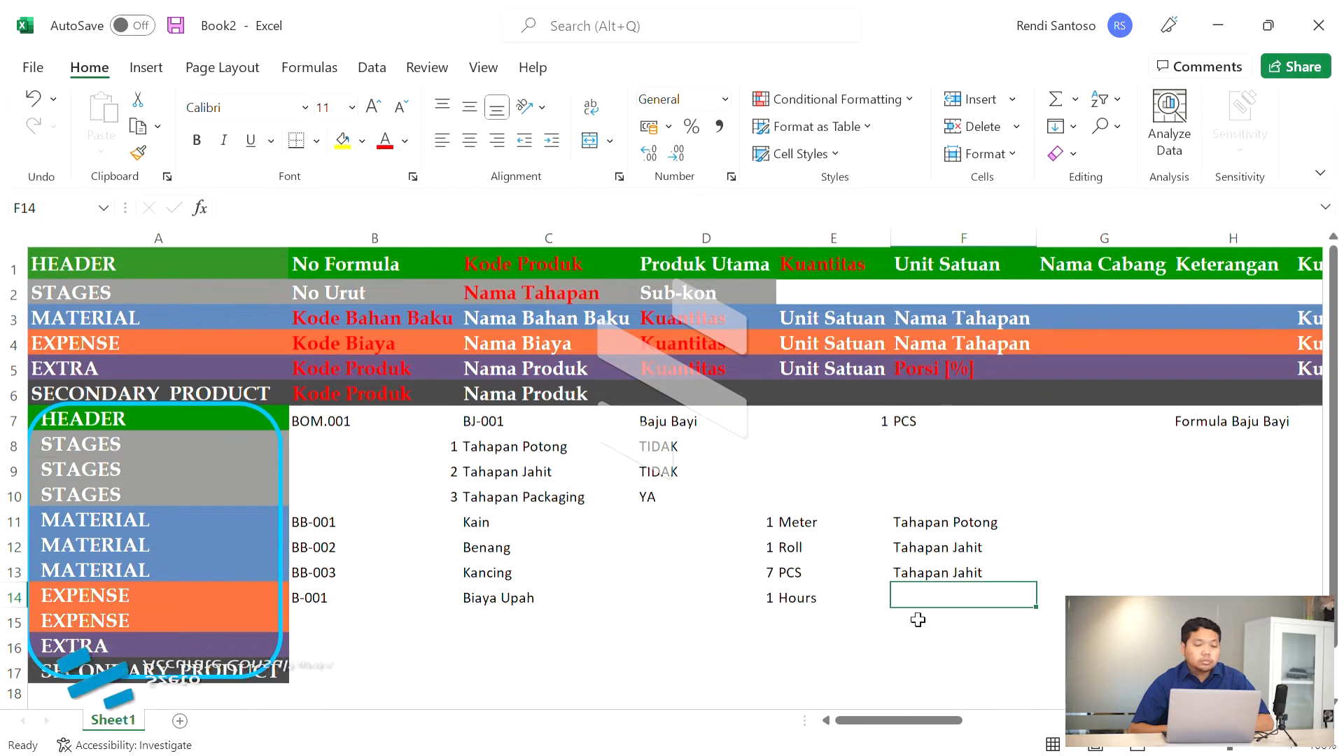
{"action": "key", "text": "Return"}
{"action": "key", "text": "Left"}
{"action": "key", "text": "Left"}
{"action": "key", "text": "Left"}
{"action": "key", "text": "Left"}
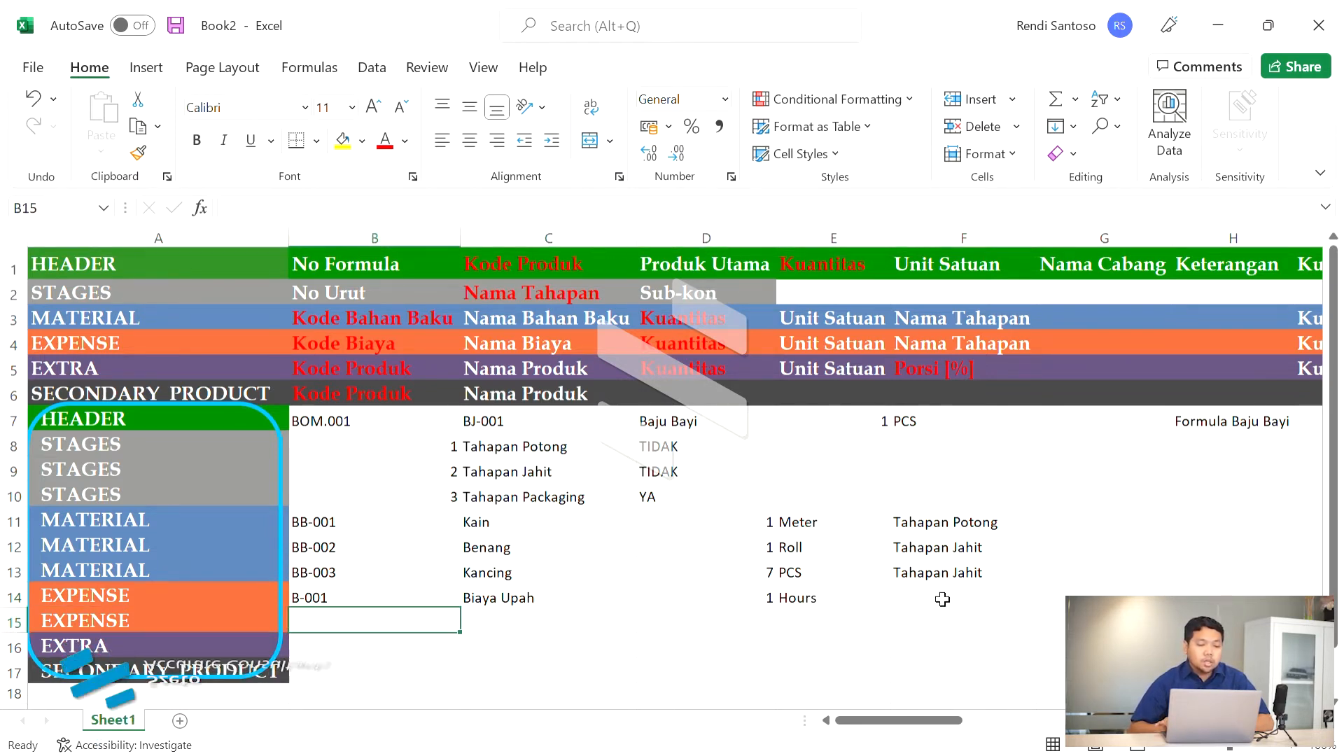
{"action": "type", "text": "B-002"}
{"action": "key", "text": "Tab"}
{"action": "type", "text": "Biaya Subcon"}
{"action": "key", "text": "Tab"}
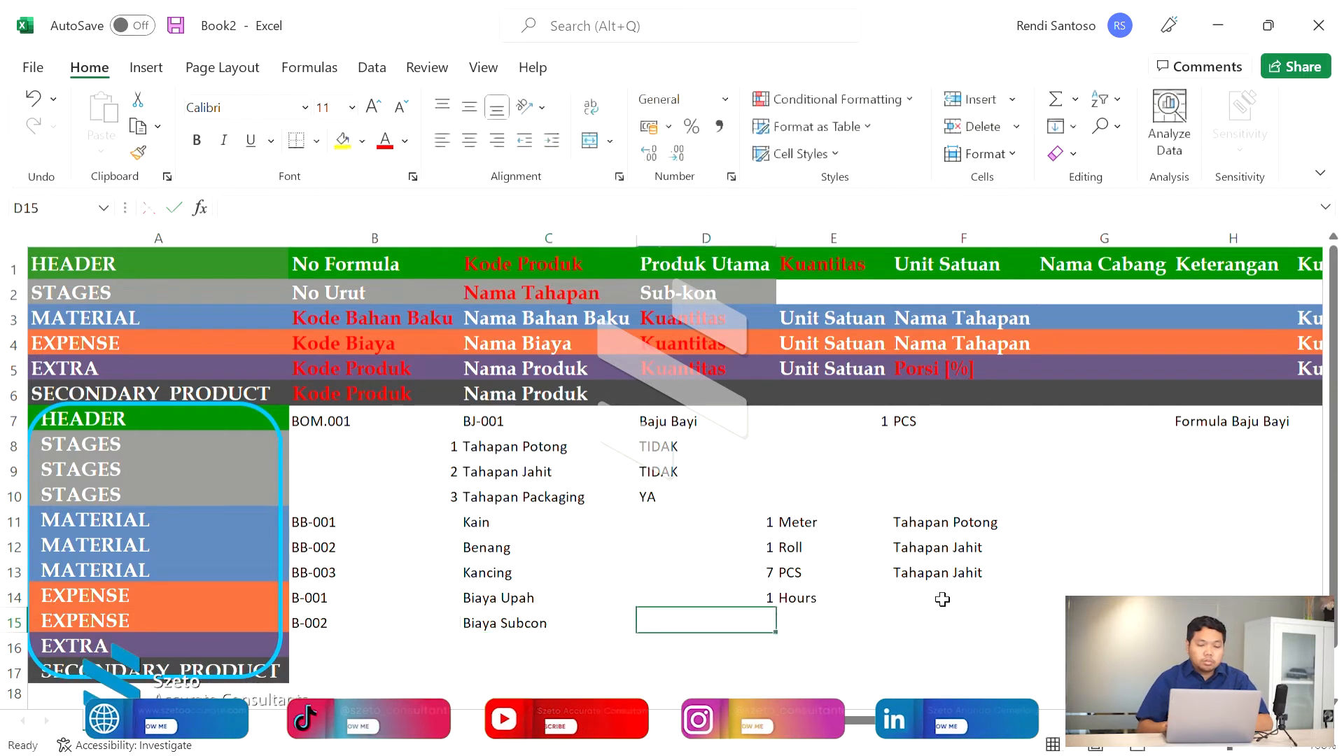
Step: Complete the Biaya Subcon row with quantity 1, unit Unit and stage name "Tahapan Packaging"
{"action": "type", "text": "1"}
{"action": "key", "text": "Tab"}
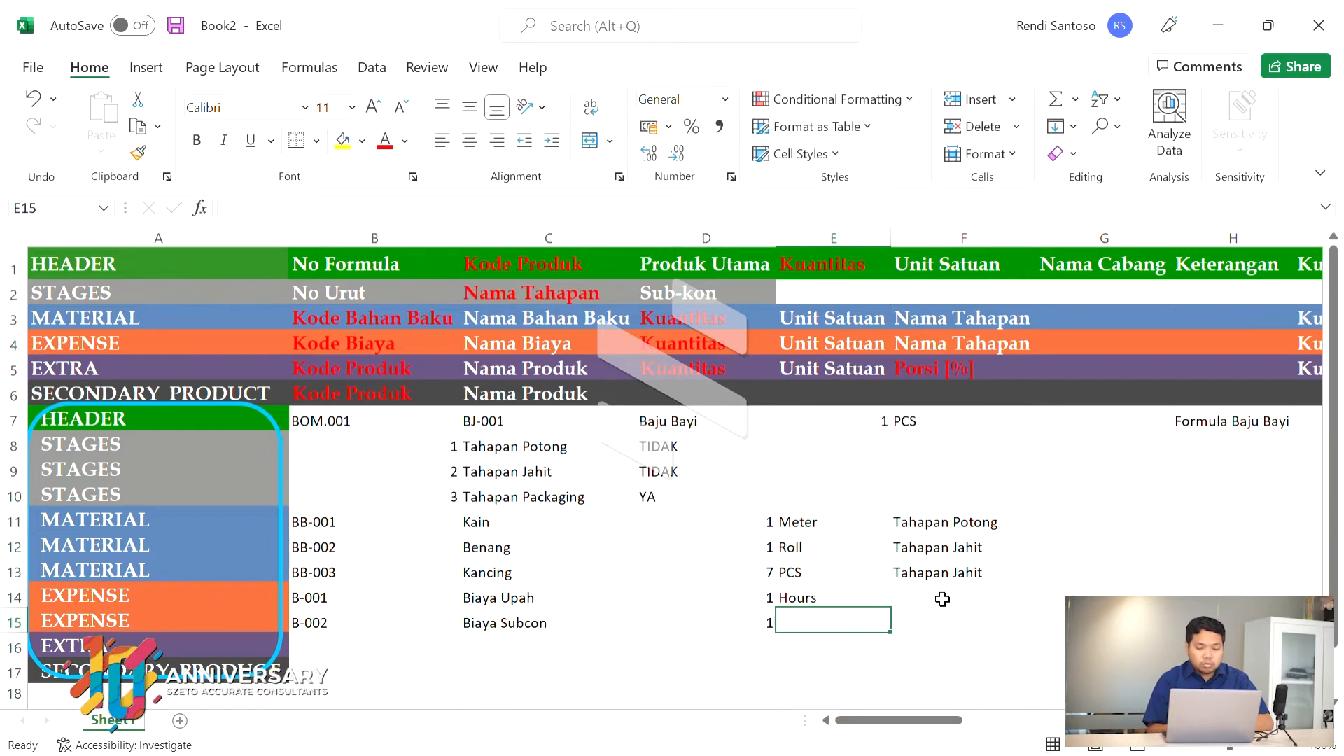
{"action": "type", "text": "Unit"}
{"action": "key", "text": "BackSpace"}
{"action": "key", "text": "Tab"}
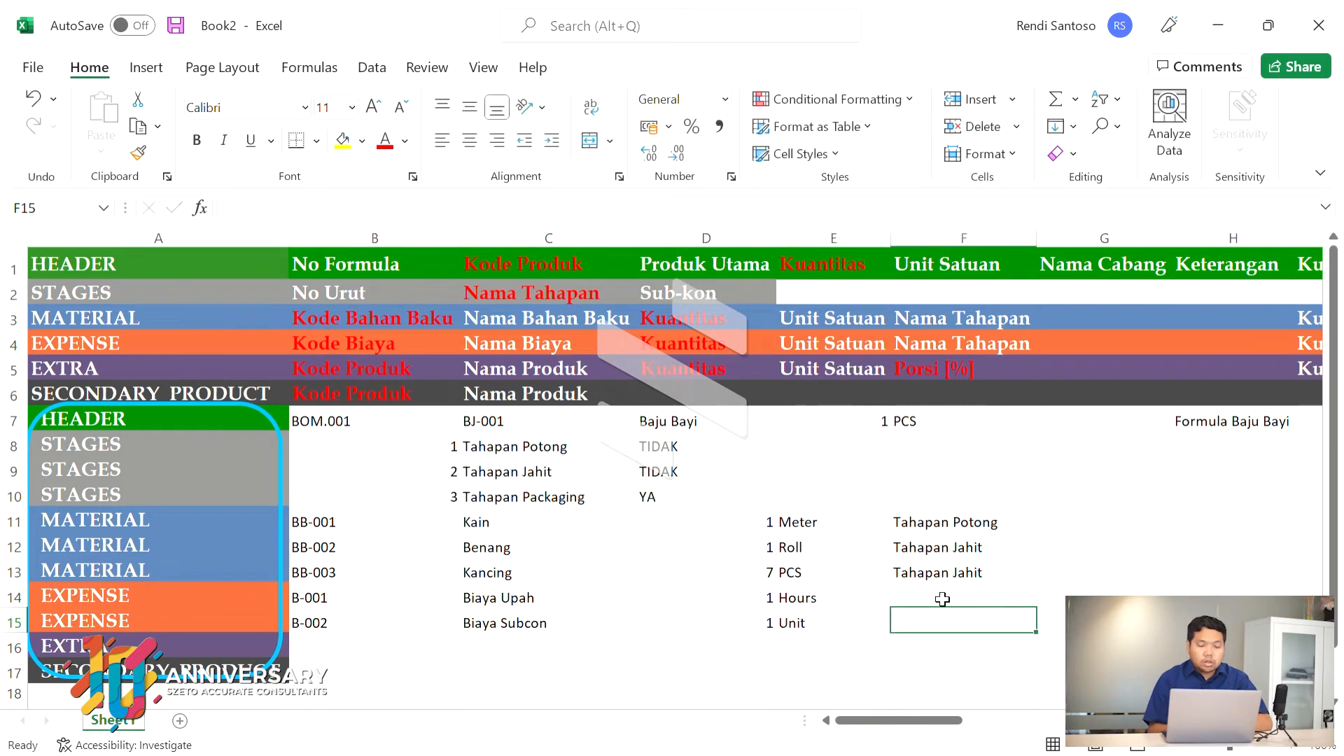
{"action": "type", "text": "Tahapan"}
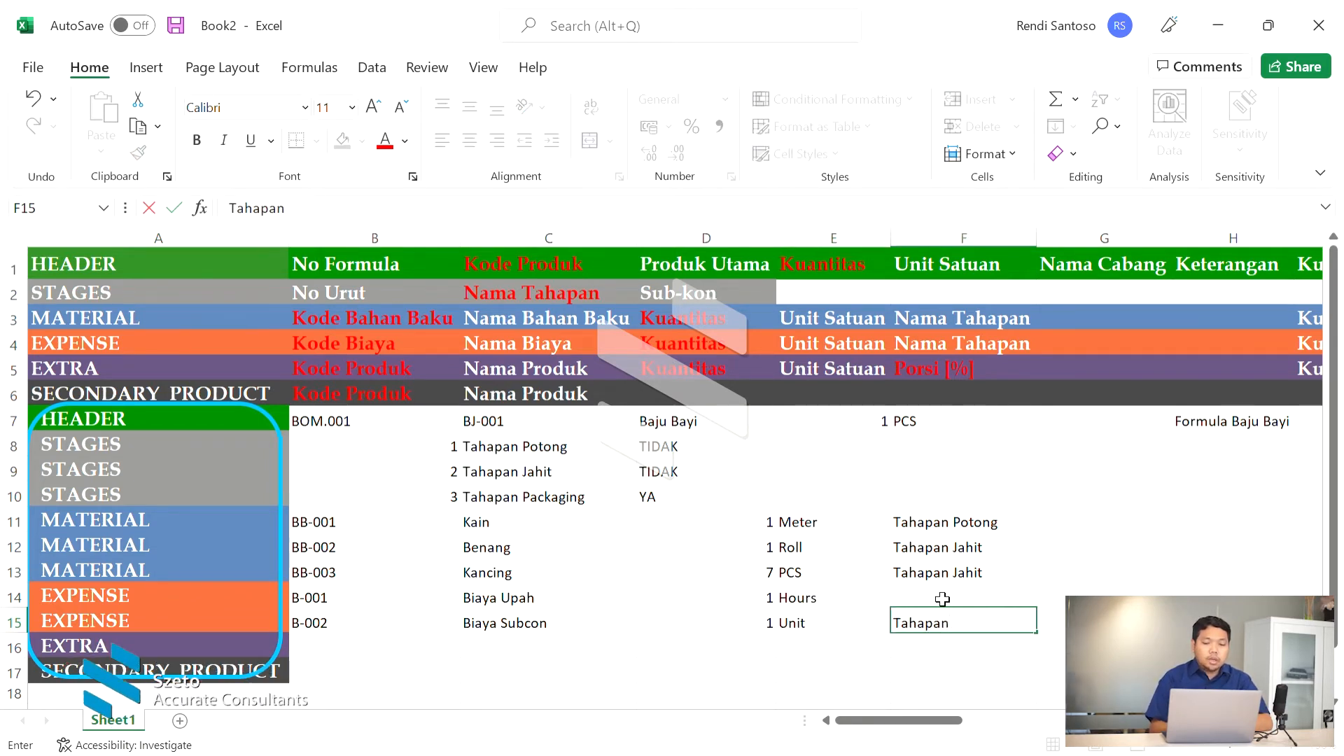
{"action": "type", "text": " Packaging"}
{"action": "left_click", "coordinate": [942, 599]}
Step: Review the cells of the Biaya Upah expense row, row 14, including its stage name cell
{"action": "key", "text": "Left"}
{"action": "key", "text": "Left"}
{"action": "key", "text": "Left"}
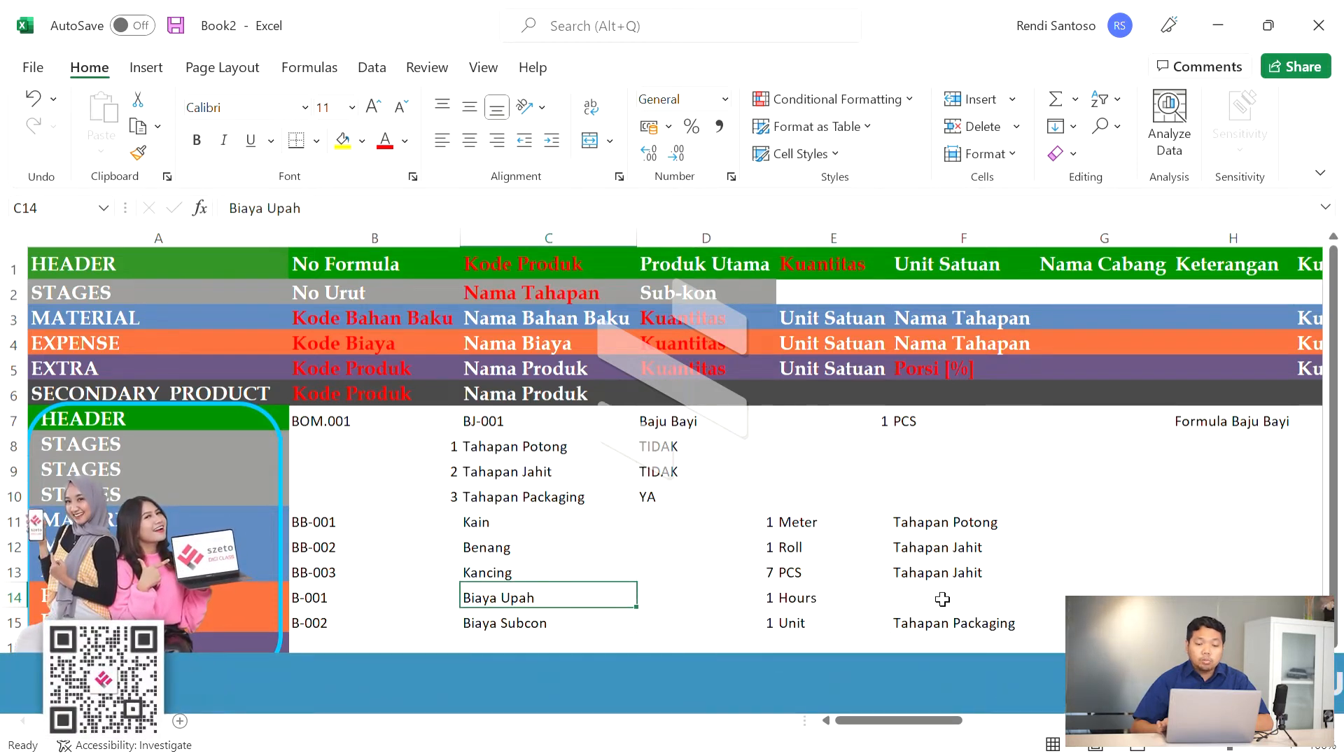
{"action": "key", "text": "Right"}
{"action": "key", "text": "Right"}
{"action": "key", "text": "Right"}
{"action": "key", "text": "Left"}
{"action": "key", "text": "Right"}
{"action": "key", "text": "Left"}
{"action": "key", "text": "Left"}
{"action": "key", "text": "Left"}
{"action": "key", "text": "Left"}
{"action": "key", "text": "Right"}
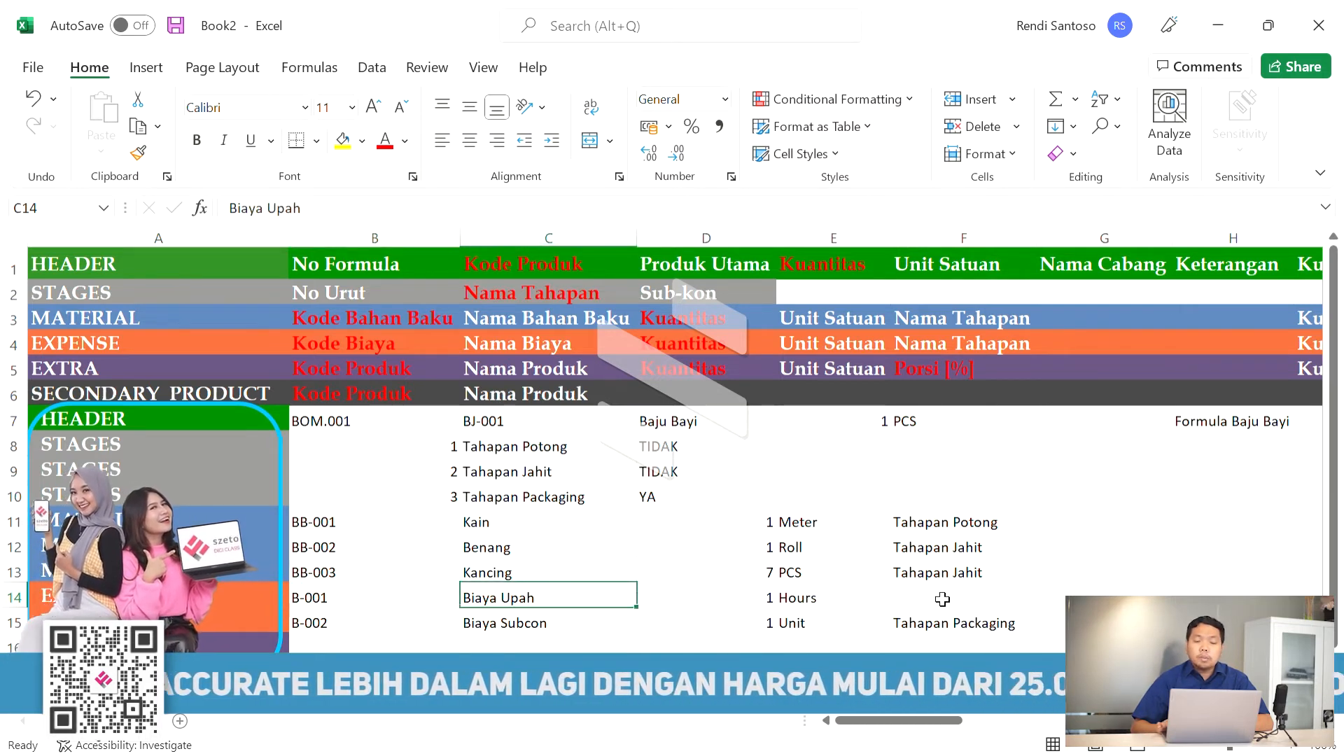
{"action": "key", "text": "Right"}
{"action": "key", "text": "Right"}
{"action": "key", "text": "Right"}
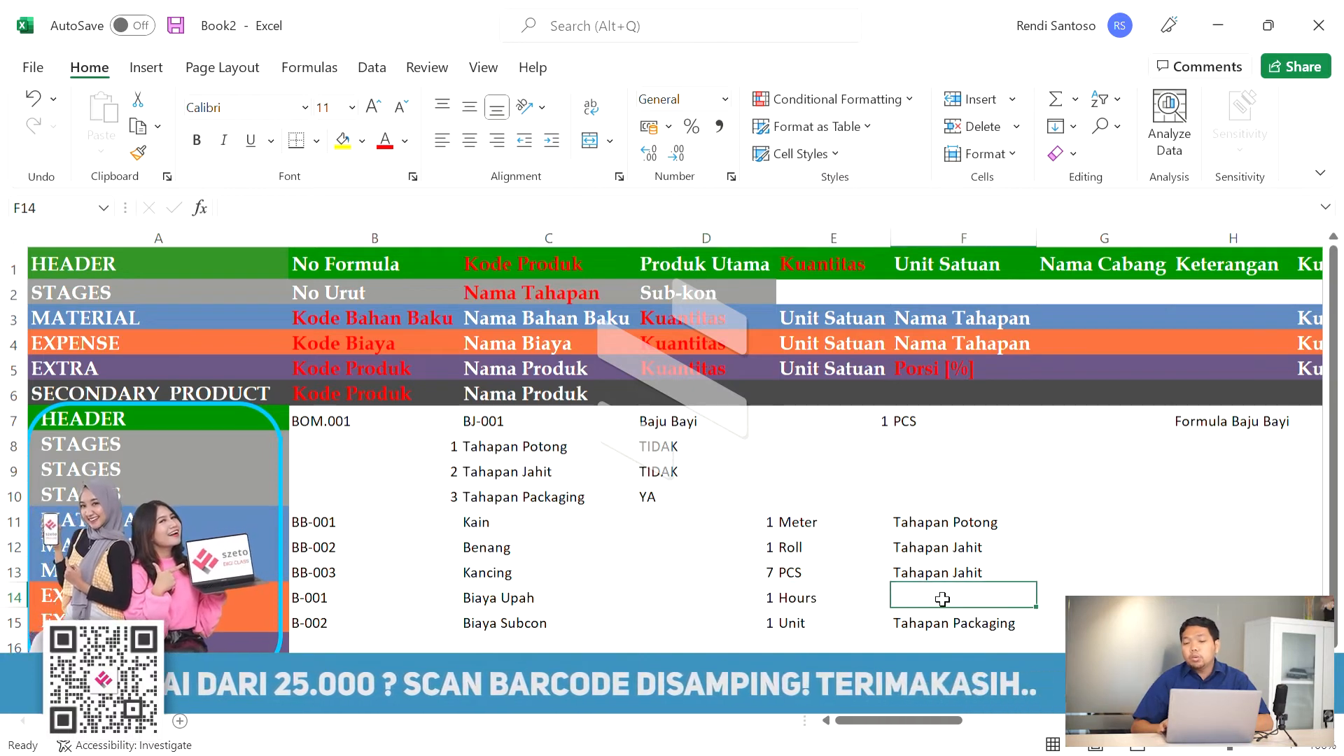
{"action": "key", "text": "Down"}
{"action": "key", "text": "Up"}
{"action": "key", "text": "Right"}
{"action": "key", "text": "Right"}
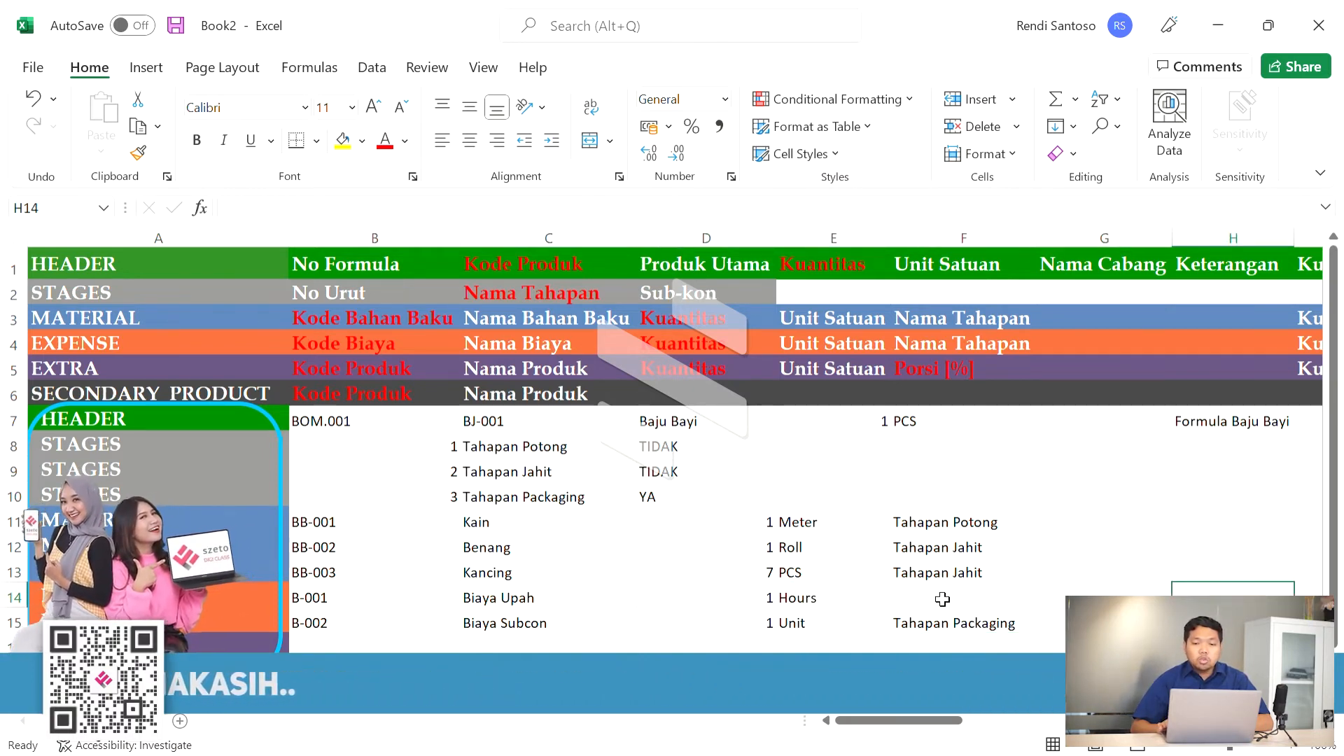
{"action": "key", "text": "Left"}
{"action": "key", "text": "Left"}
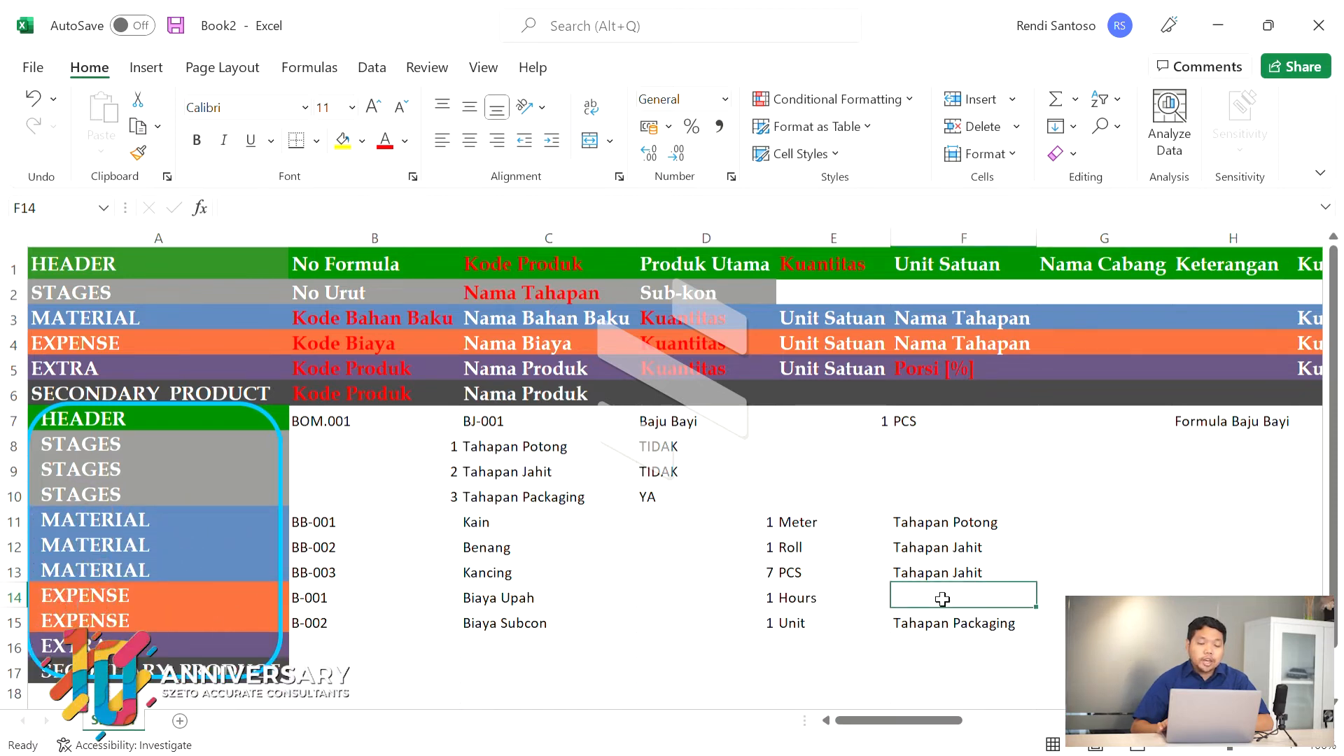
Step: Look across the cells of the EXTRA row, row 16, against the EXTRA column headings
{"action": "key", "text": "Down"}
{"action": "key", "text": "Left"}
{"action": "key", "text": "Down"}
{"action": "key", "text": "Home"}
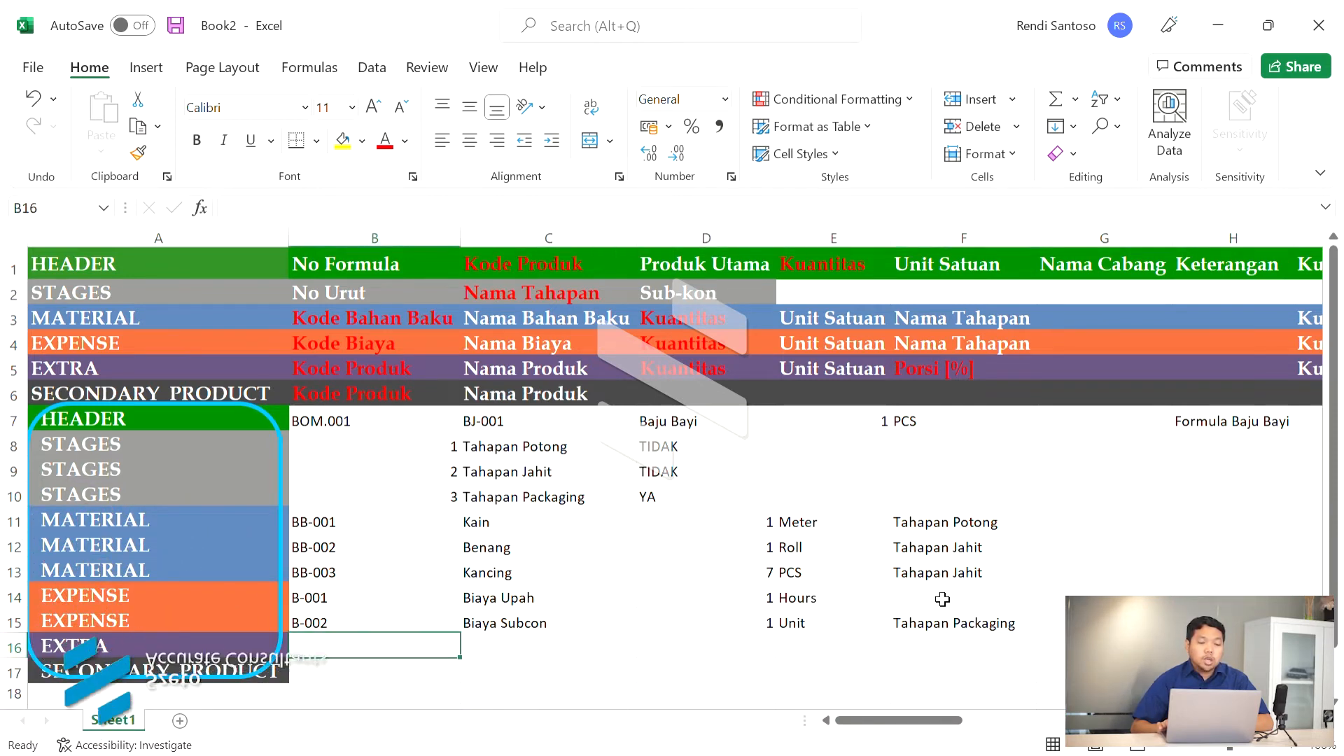
{"action": "key", "text": "Right"}
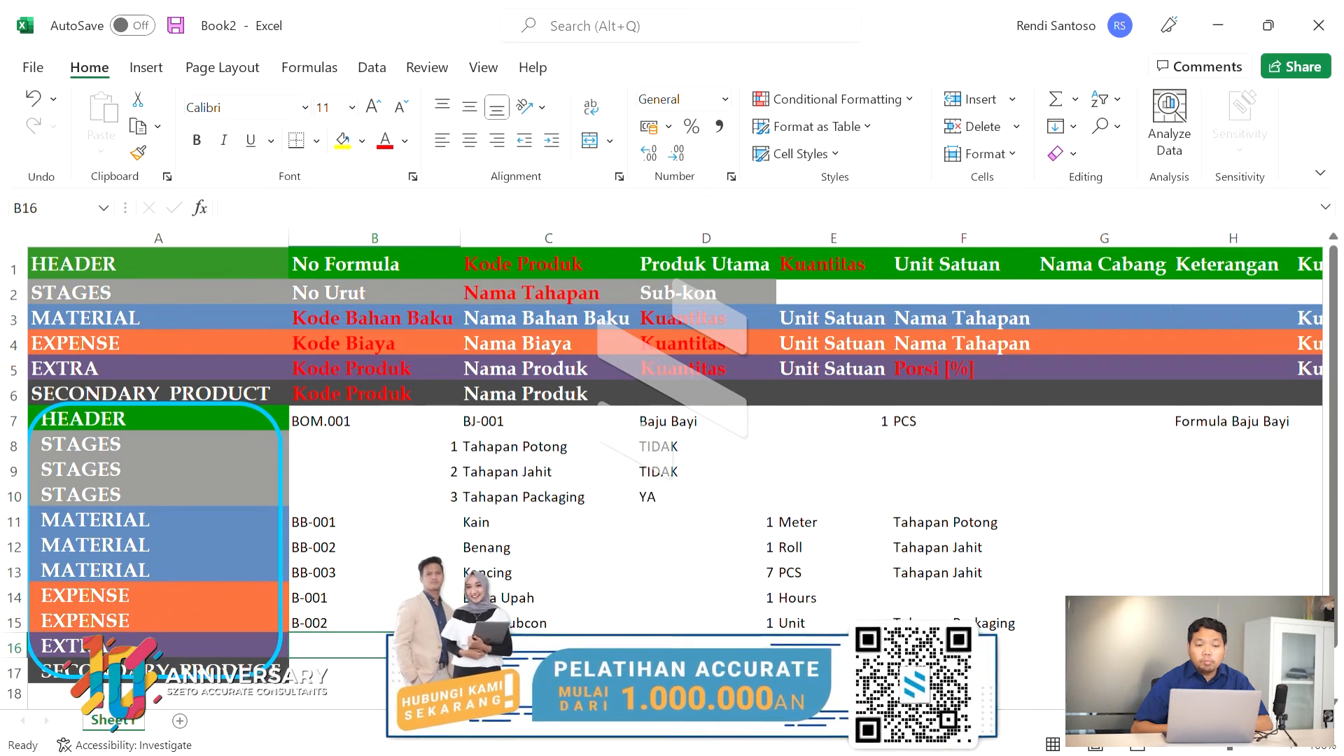
{"action": "left_click", "coordinate": [529, 647]}
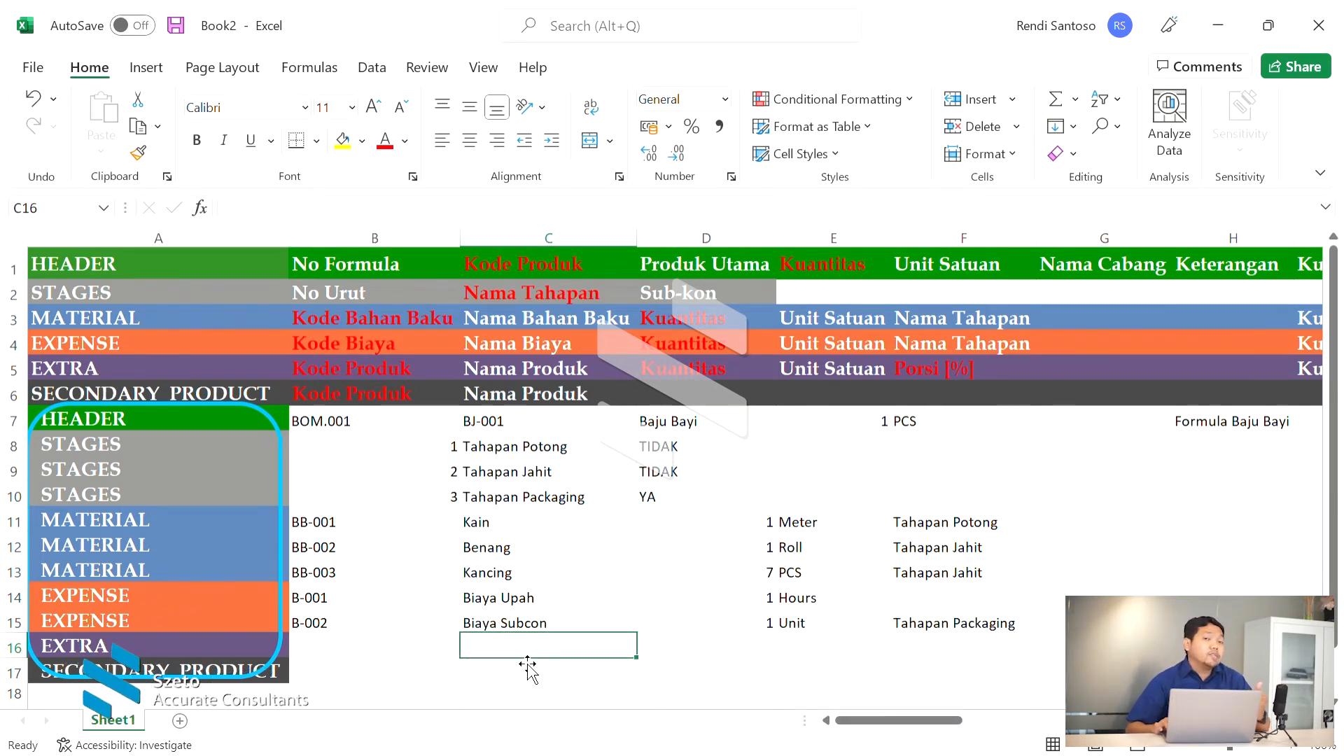
{"action": "key", "text": "Right"}
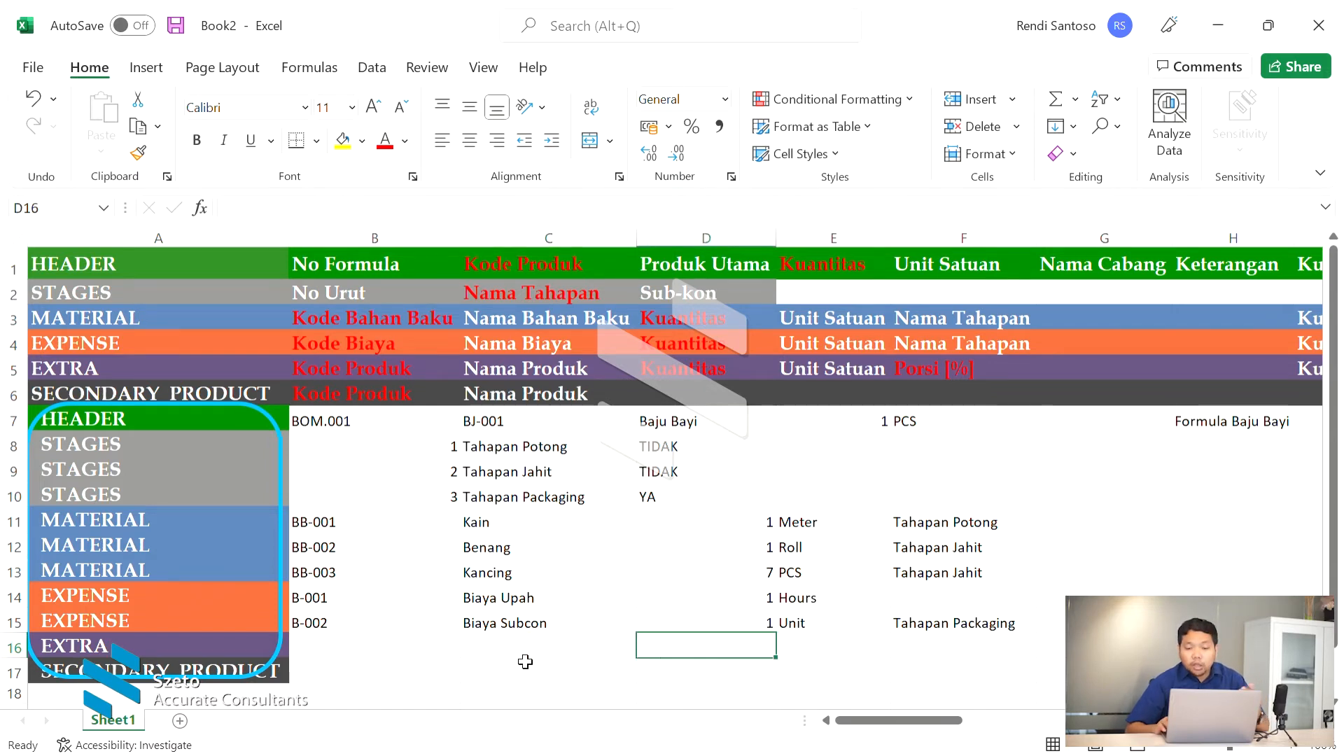
{"action": "key", "text": "Right"}
{"action": "key", "text": "Right"}
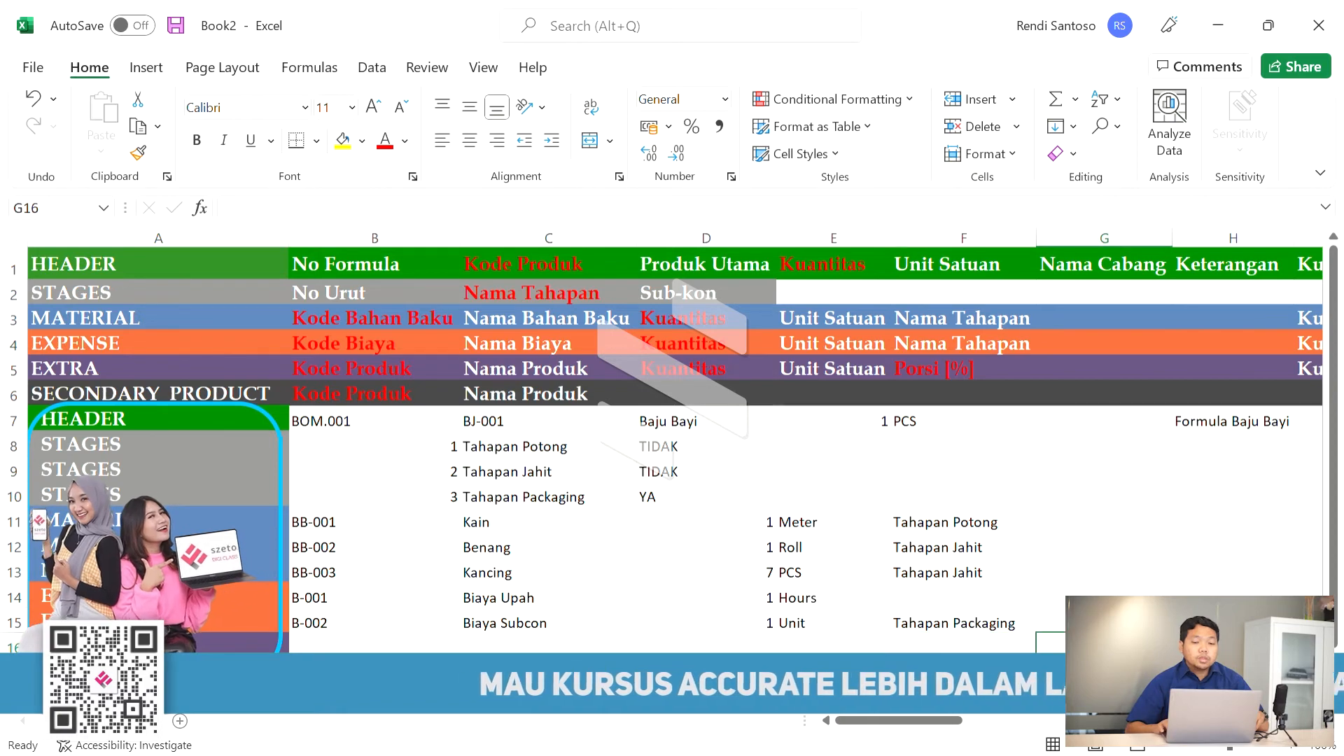
{"action": "key", "text": "Right"}
{"action": "key", "text": "Right"}
{"action": "key", "text": "Right"}
{"action": "key", "text": "Right"}
{"action": "key", "text": "Home"}
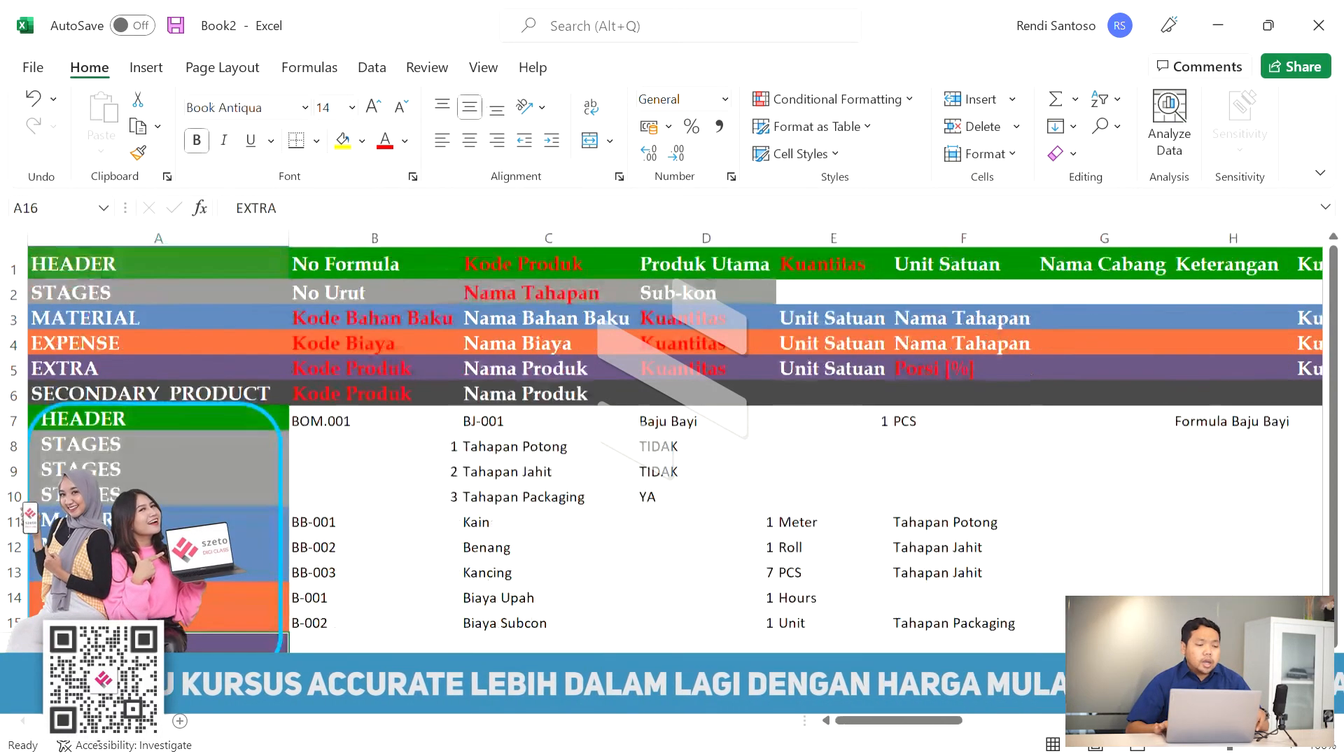
{"action": "key", "text": "Right"}
{"action": "key", "text": "Right"}
{"action": "key", "text": "Right"}
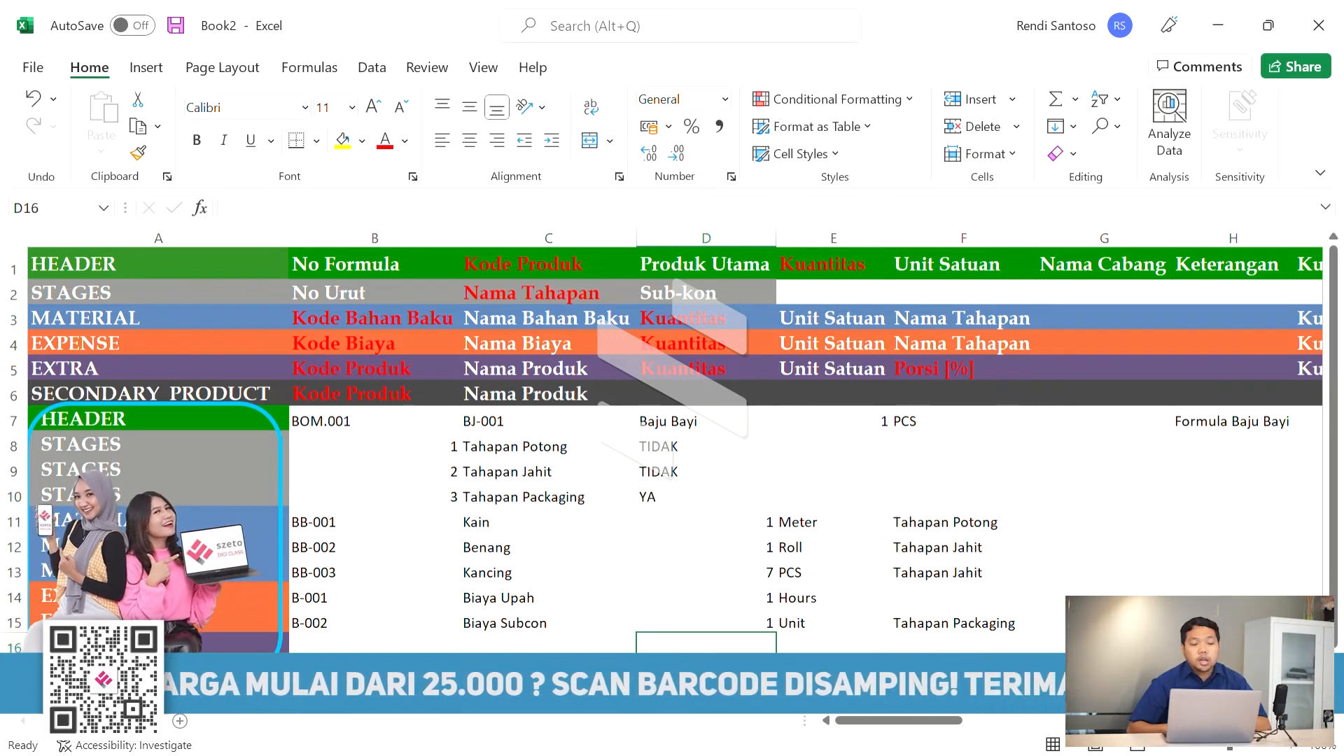
Step: Delete the entire EXTRA row, row 16, from the sheet
{"action": "key", "text": "Home"}
{"action": "key", "text": "shift+space"}
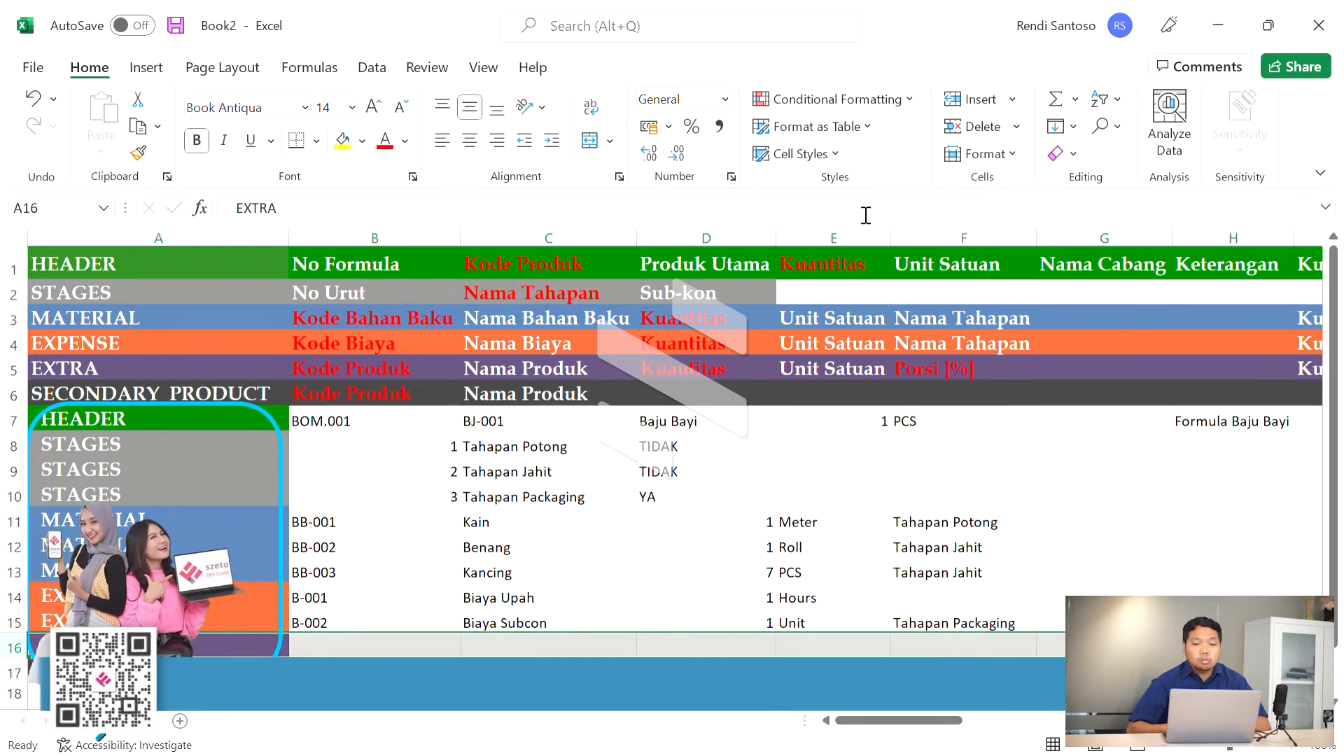
{"action": "left_click", "coordinate": [969, 130]}
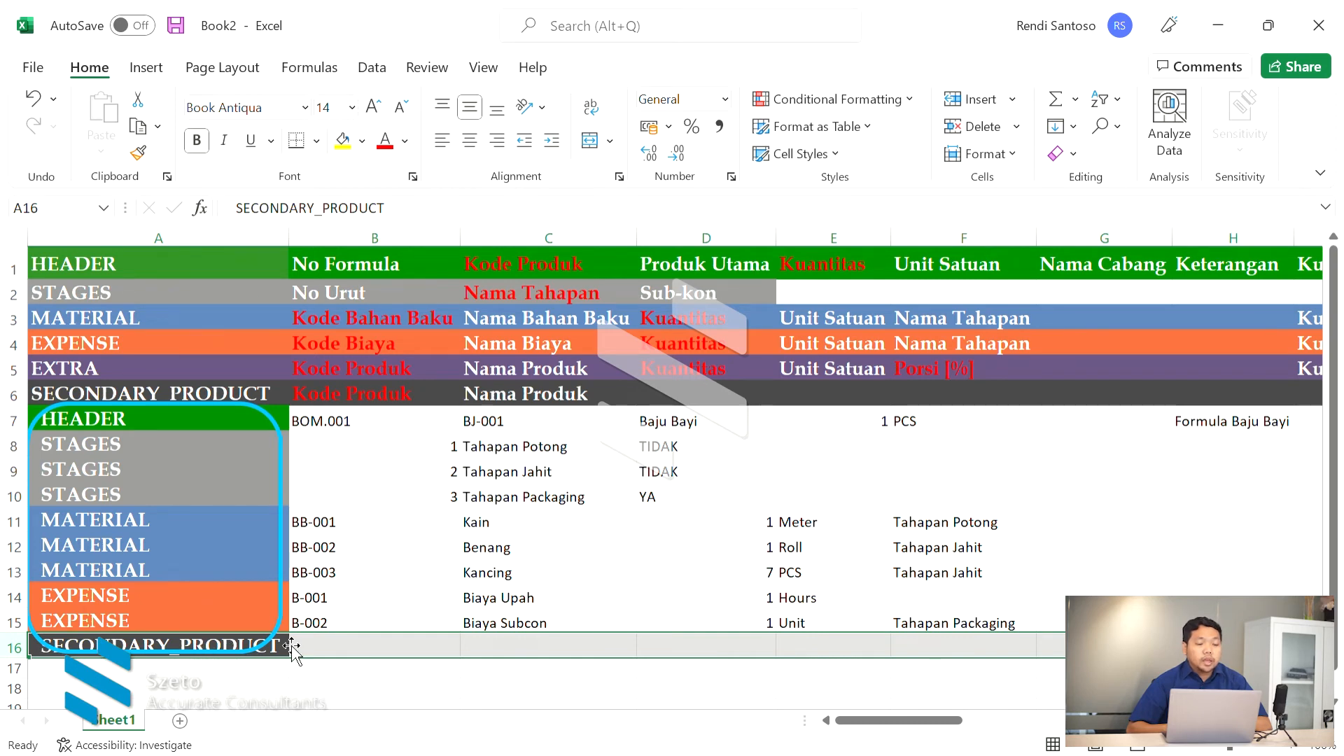
Step: Fill in the SECONDARY_PRODUCT row, row 16, with product code BJ-002 and product name "Baju Bayi Reject"
{"action": "left_click", "coordinate": [371, 647]}
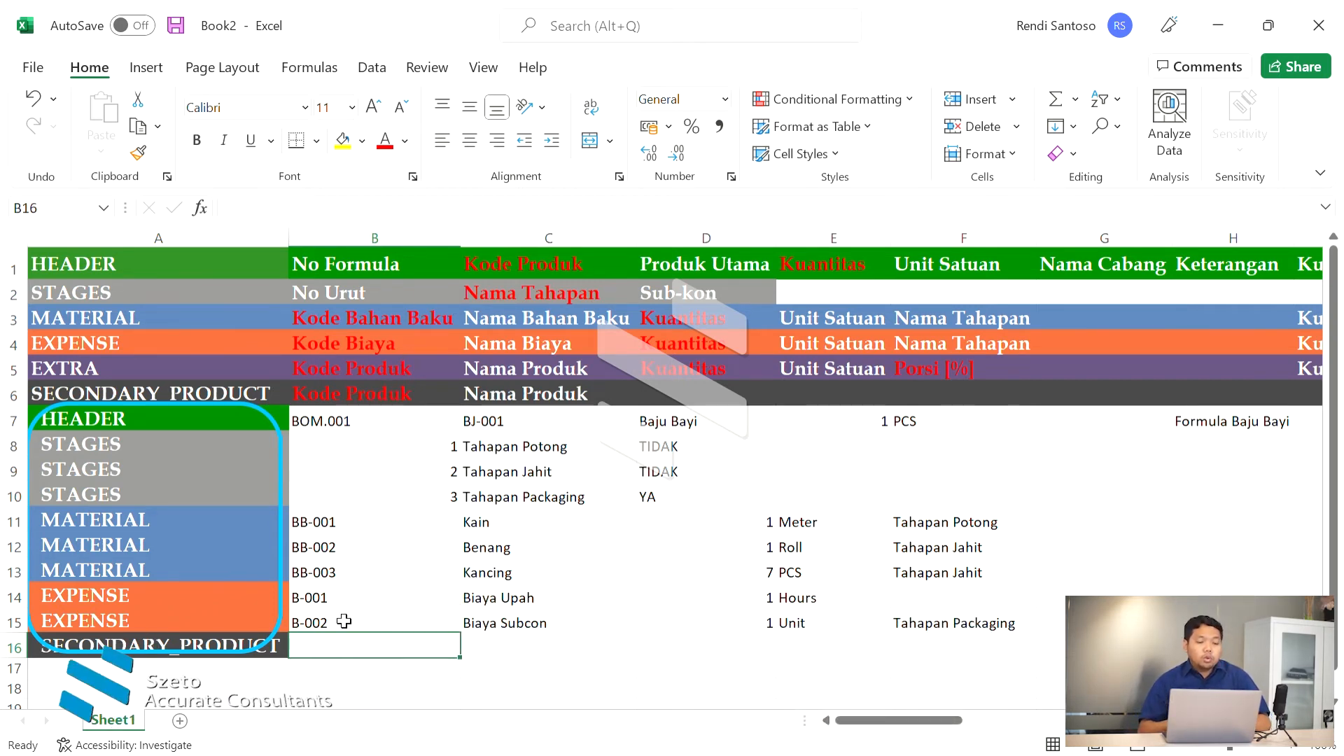
{"action": "type", "text": "B"}
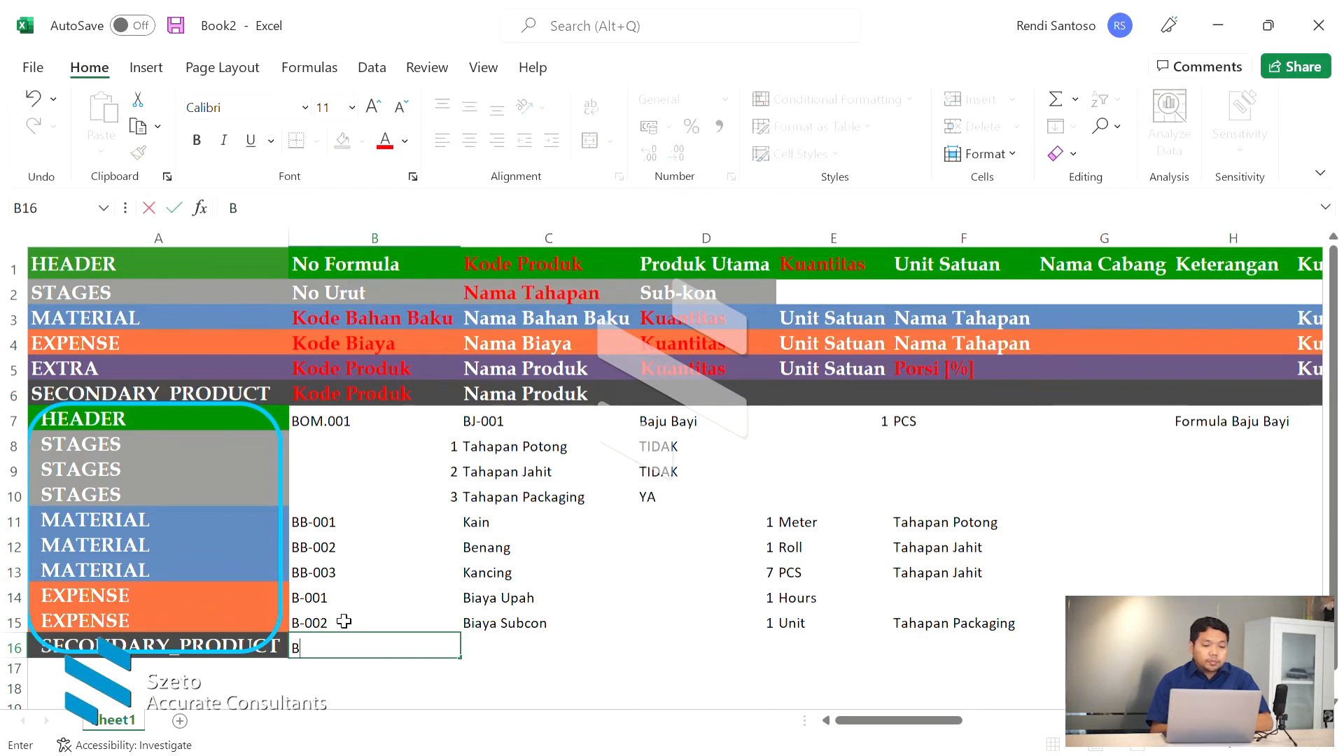
{"action": "type", "text": "J-002"}
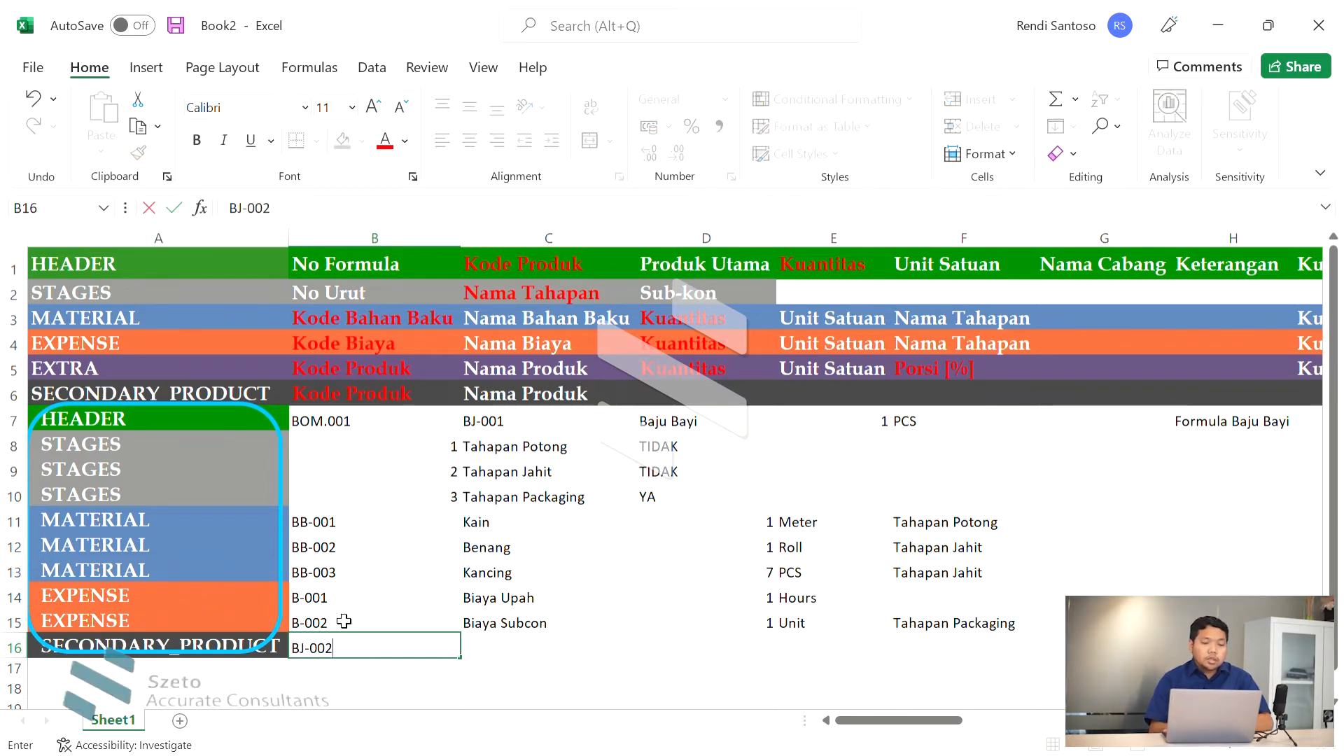
{"action": "key", "text": "Tab"}
{"action": "type", "text": "B"}
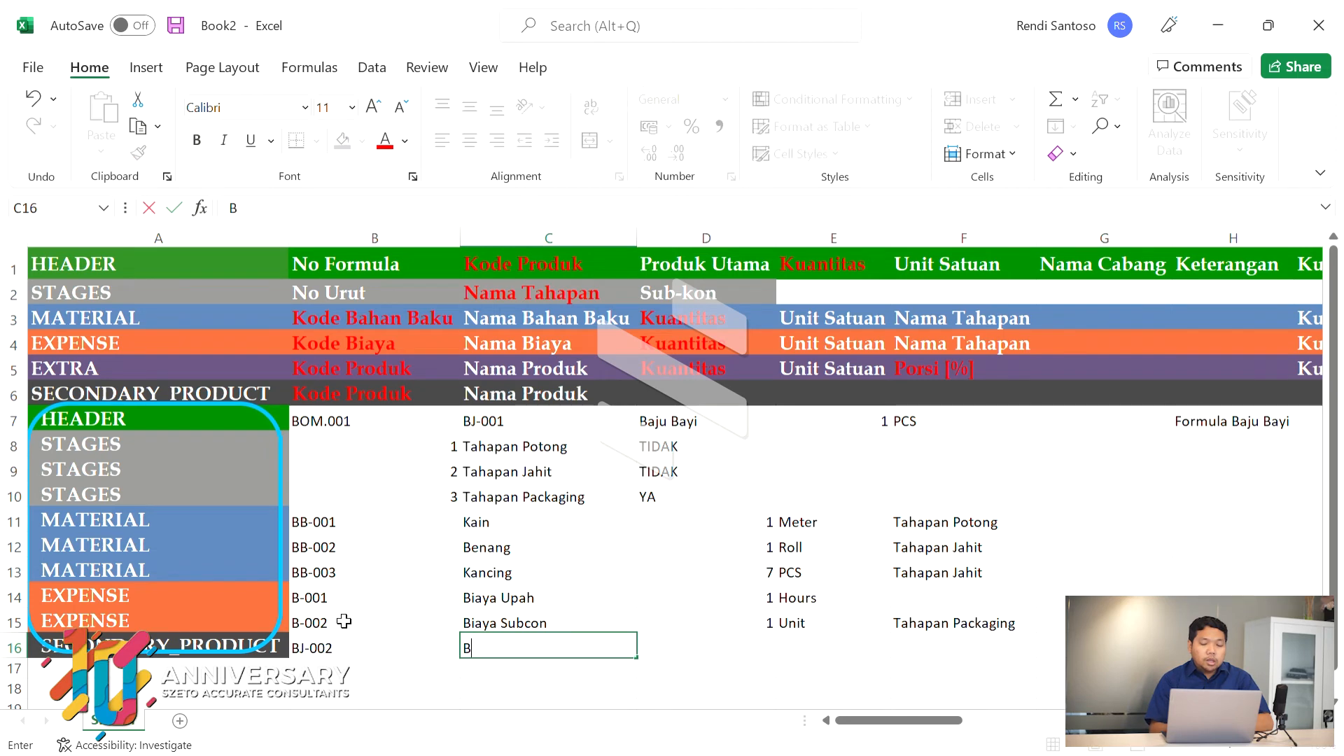
{"action": "type", "text": "aju Bayi Reject"}
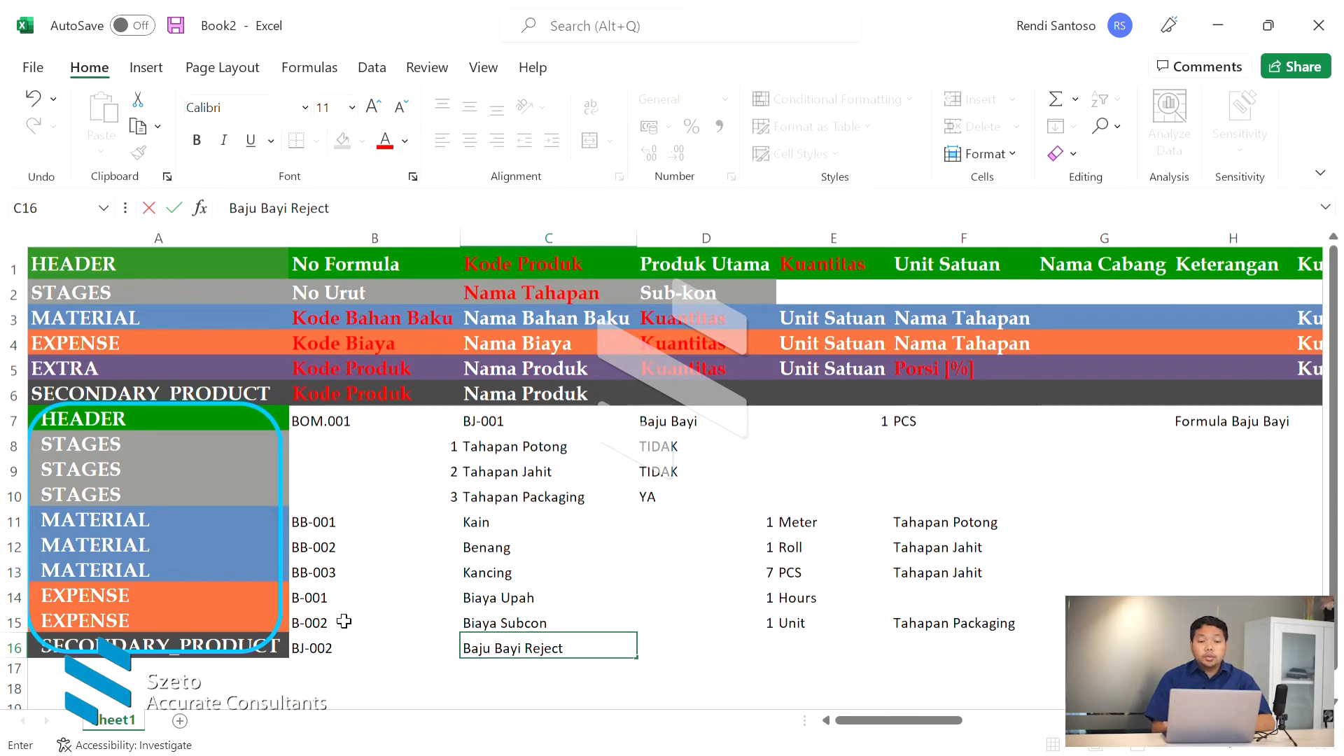
{"action": "key", "text": "Tab"}
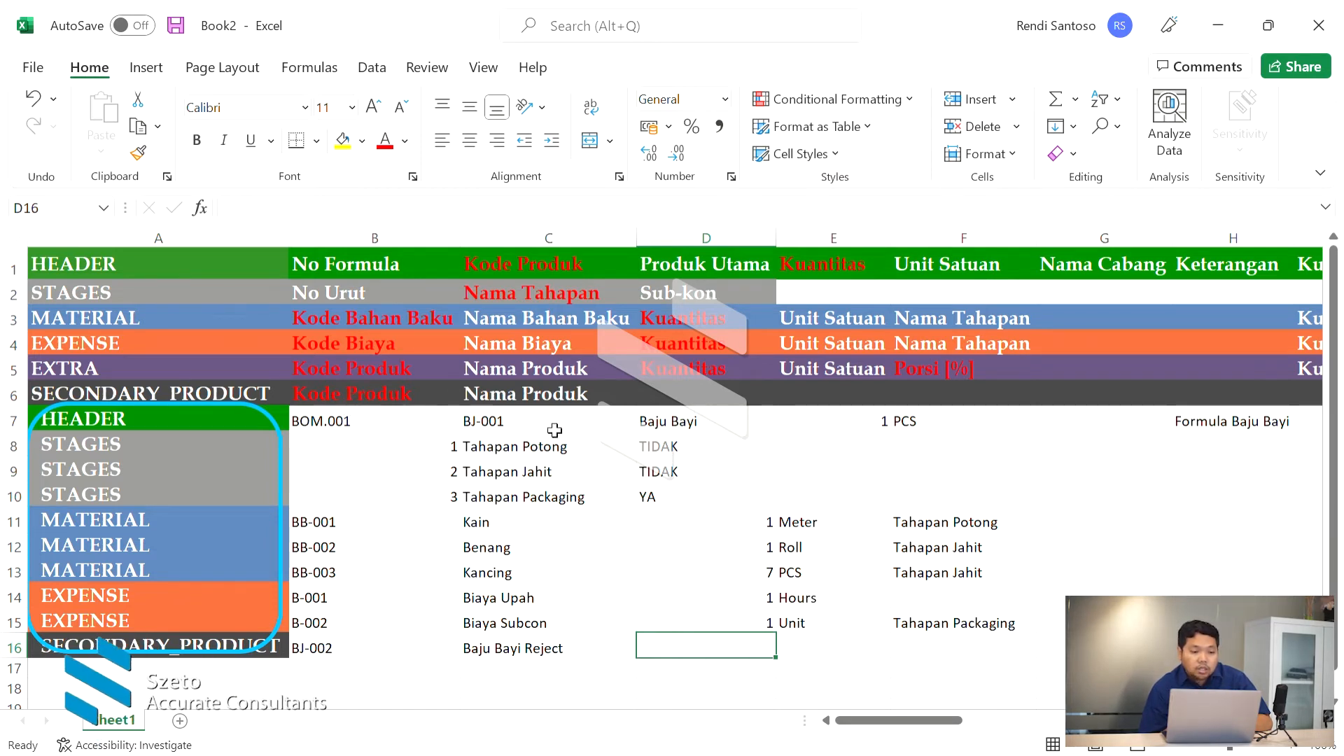
Step: Review the code and name in the SECONDARY_PRODUCT row and the completed formula block above it
{"action": "left_click", "coordinate": [315, 671]}
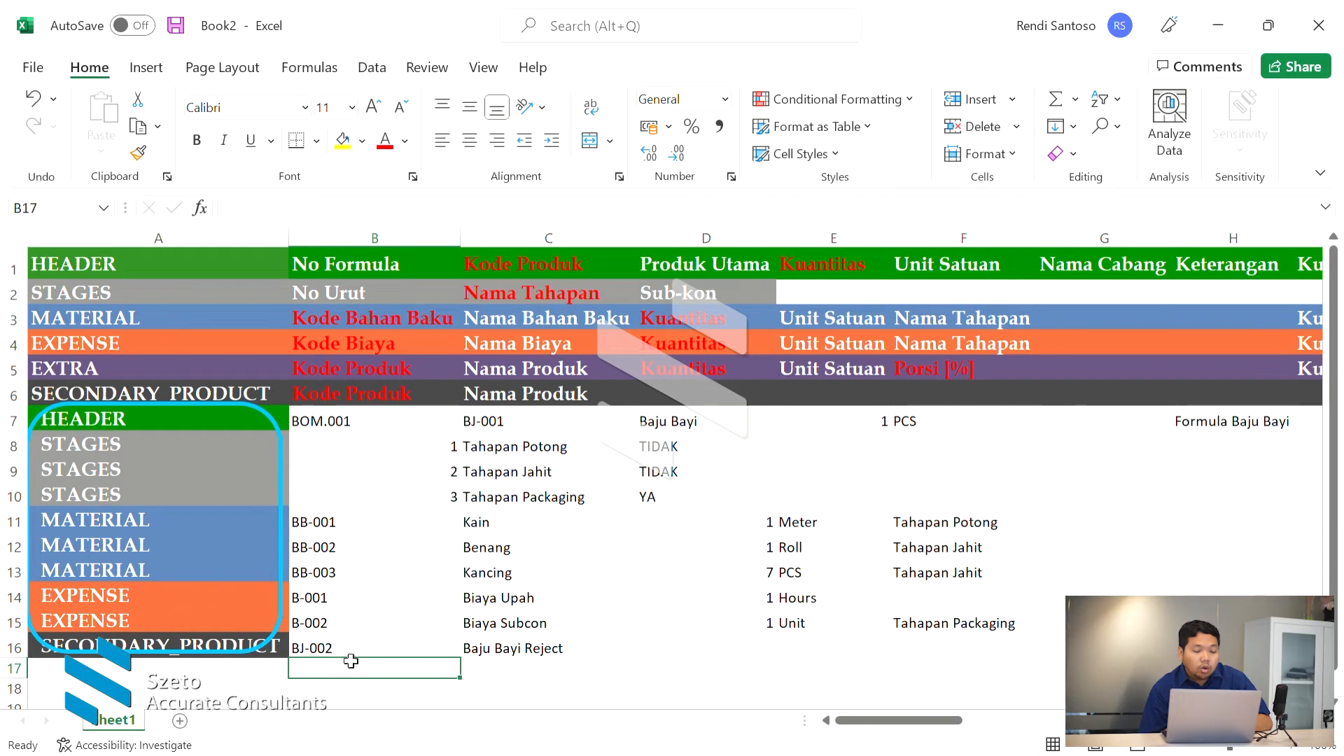
{"action": "left_click", "coordinate": [381, 652]}
{"action": "left_click", "coordinate": [528, 649]}
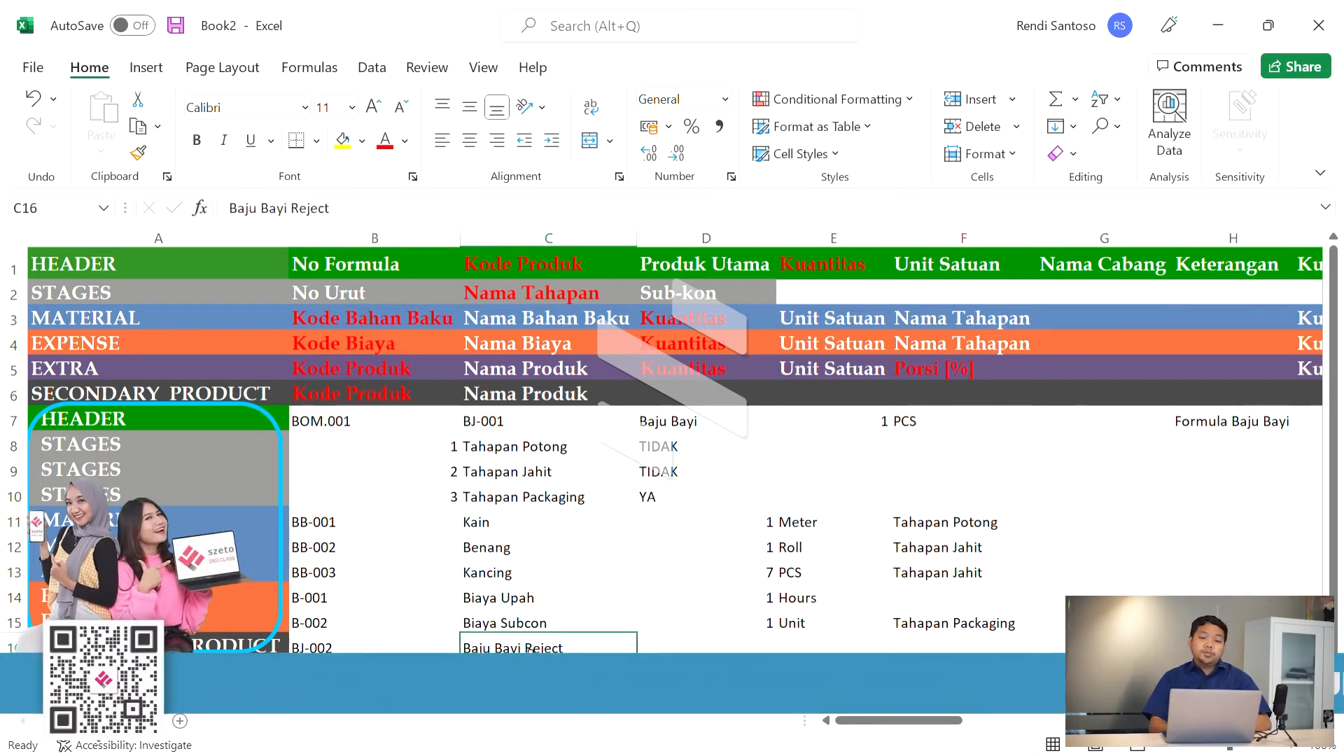
{"action": "scroll", "coordinate": [530, 650], "scroll_direction": "right", "scroll_amount": 10}
{"action": "scroll", "coordinate": [530, 649], "scroll_direction": "left", "scroll_amount": 10}
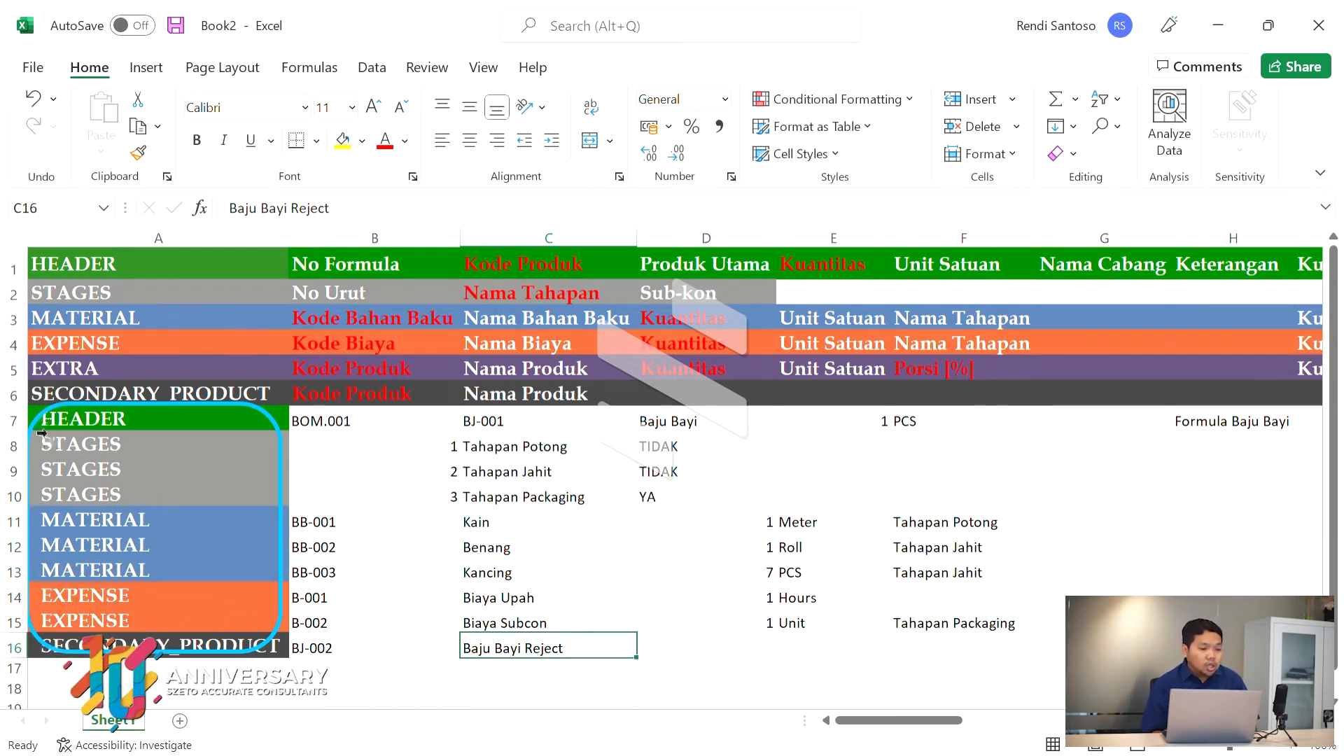
{"action": "scroll", "coordinate": [29, 432], "scroll_direction": "down", "scroll_amount": 1}
{"action": "scroll", "coordinate": [29, 432], "scroll_direction": "up", "scroll_amount": 1}
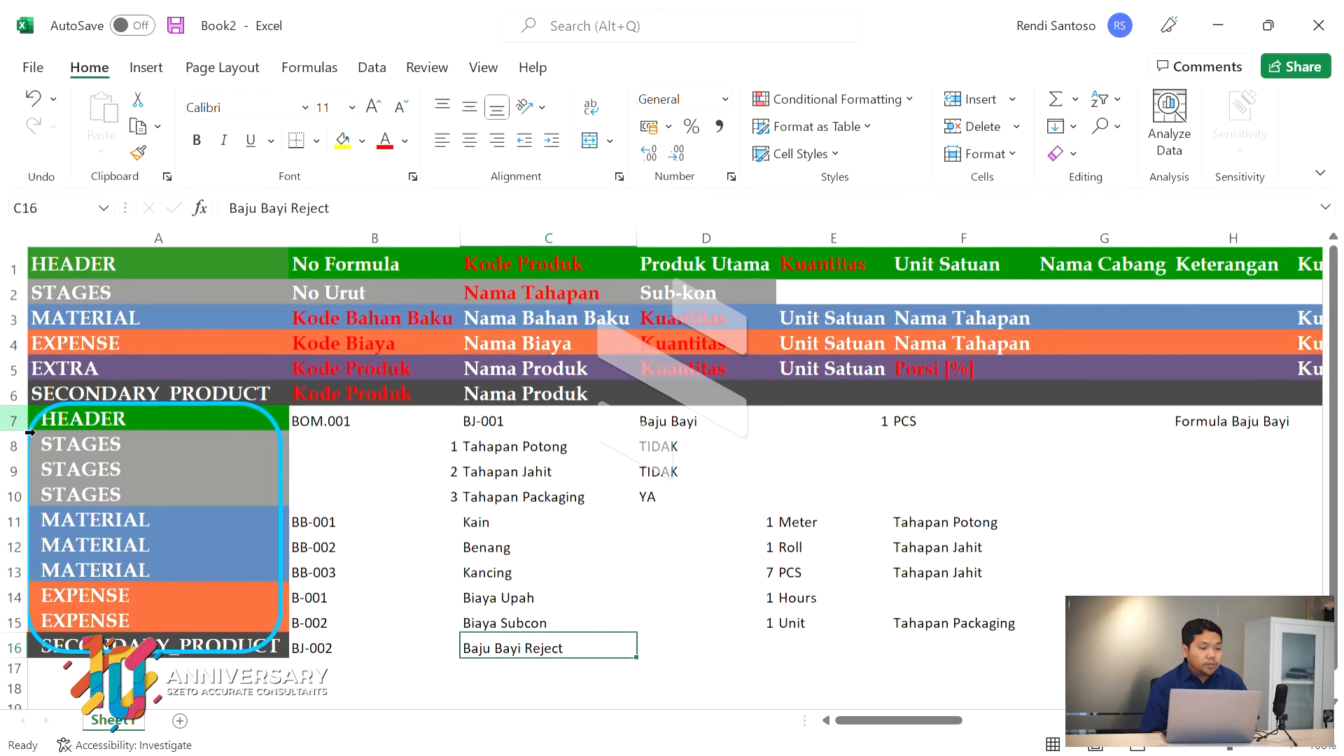
Step: Copy the row labels from HEADER to SECONDARY_PRODUCT in A7:A16 and paste them starting at A17
{"action": "left_click_drag", "start_coordinate": [129, 434], "coordinate": [142, 656]}
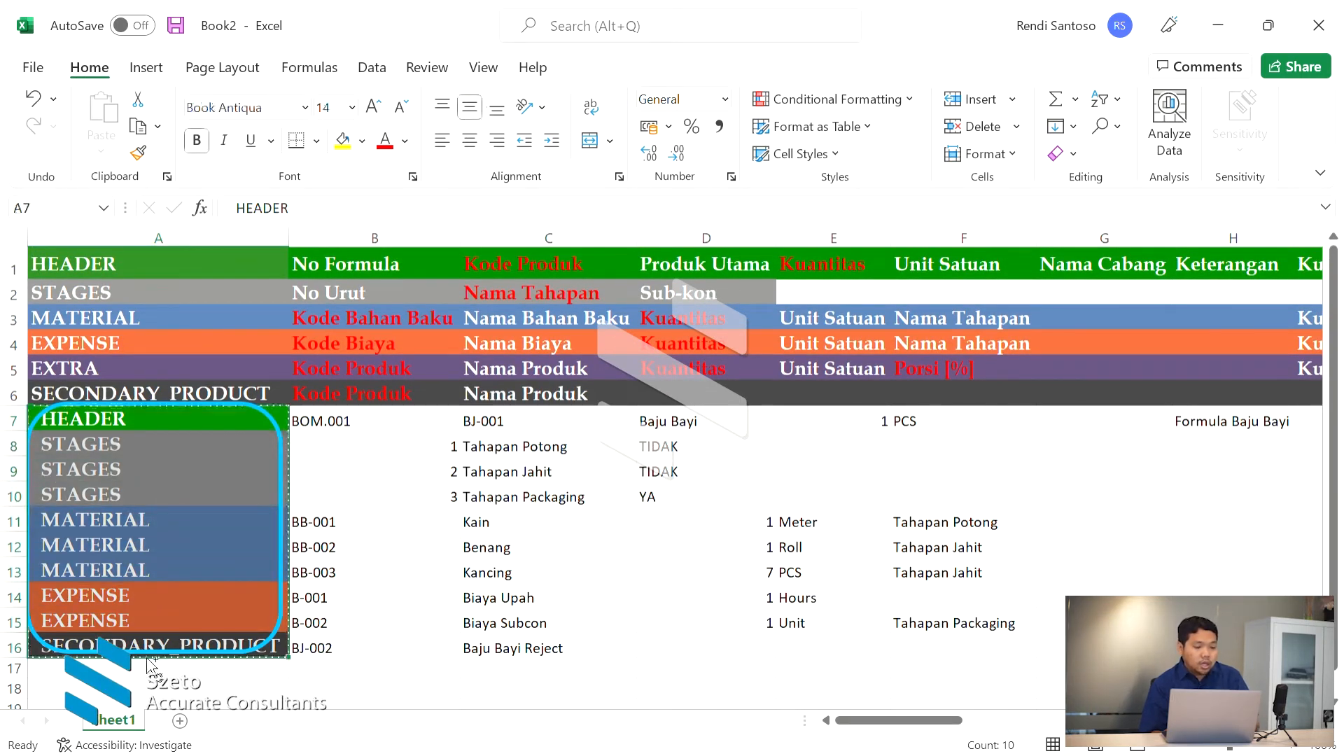
{"action": "key", "text": "ctrl+c"}
{"action": "scroll", "coordinate": [147, 662], "scroll_direction": "down", "scroll_amount": 3}
{"action": "left_click", "coordinate": [115, 418]}
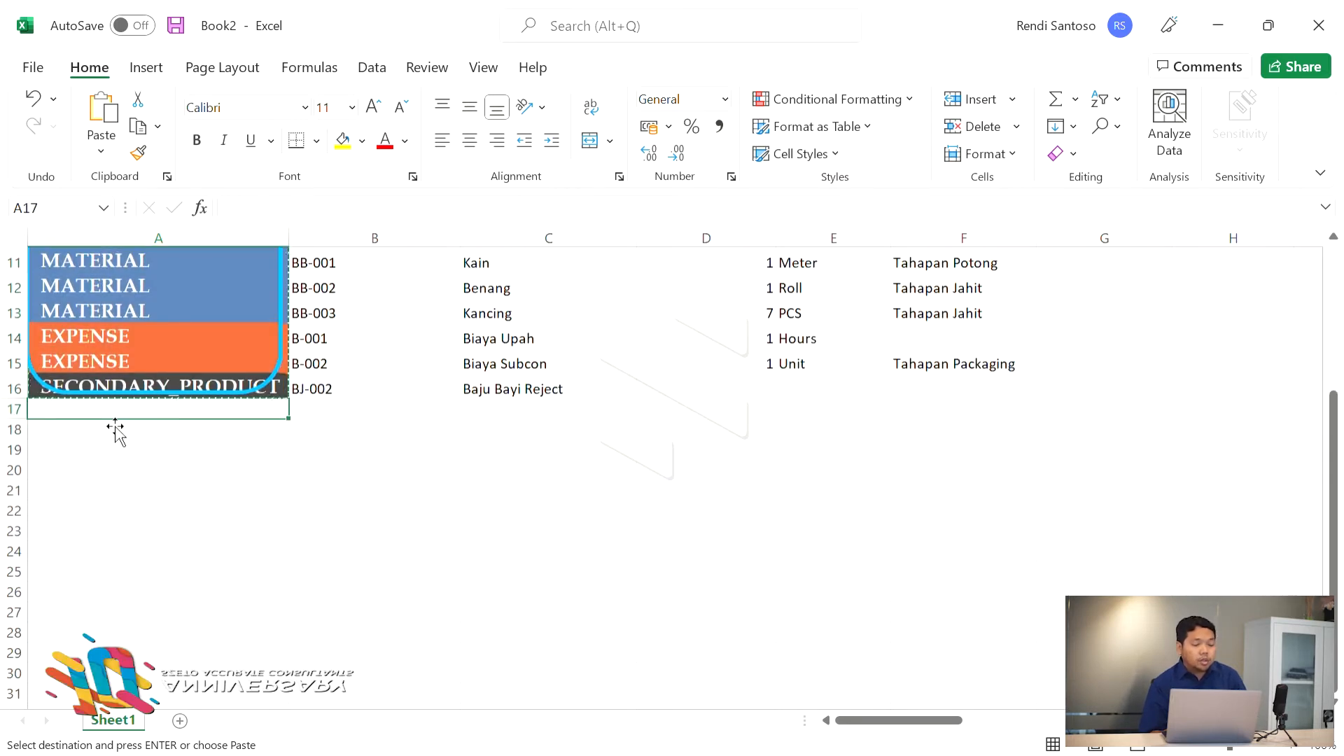
{"action": "key", "text": "ctrl+v"}
Step: Enter formula code BOM.002 and product code BJ-003 in the second block's HEADER row, row 17
{"action": "left_click", "coordinate": [364, 420]}
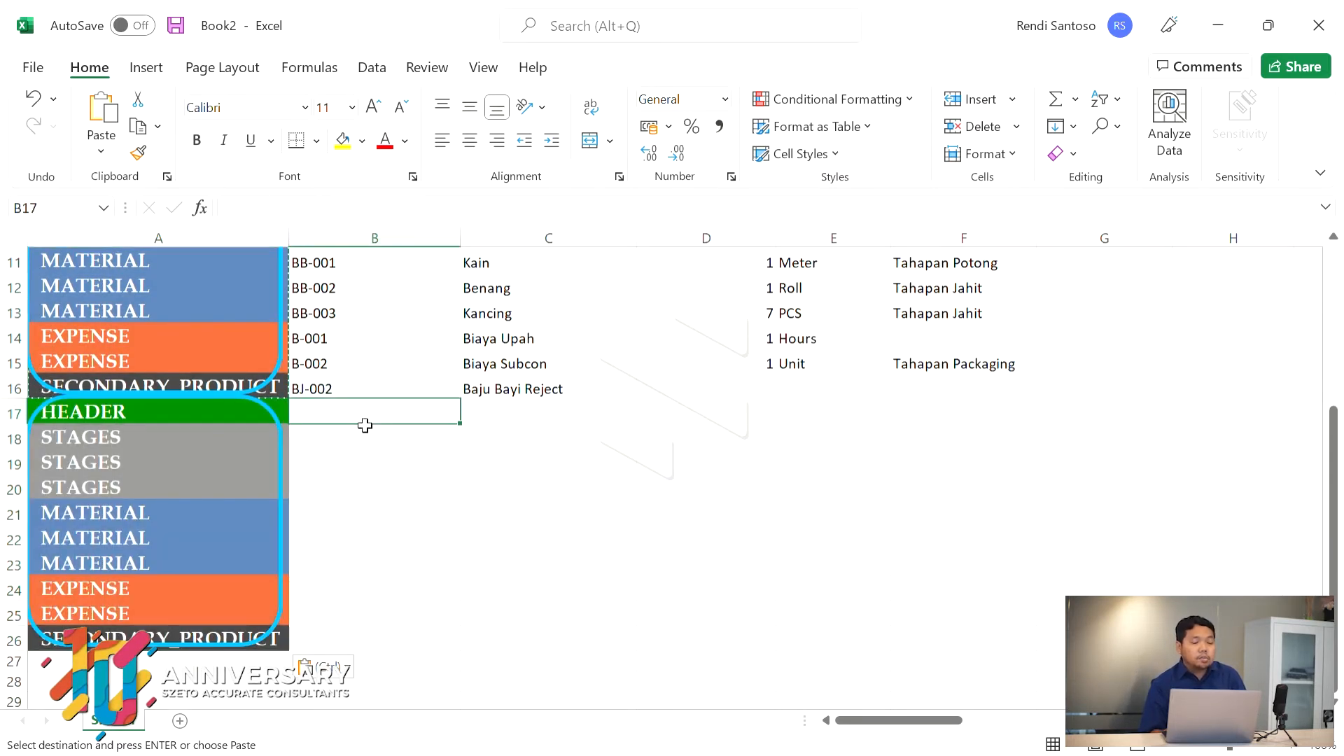
{"action": "scroll", "coordinate": [365, 426], "scroll_direction": "up", "scroll_amount": 3}
{"action": "scroll", "coordinate": [365, 426], "scroll_direction": "down", "scroll_amount": 1}
{"action": "type", "text": "V"}
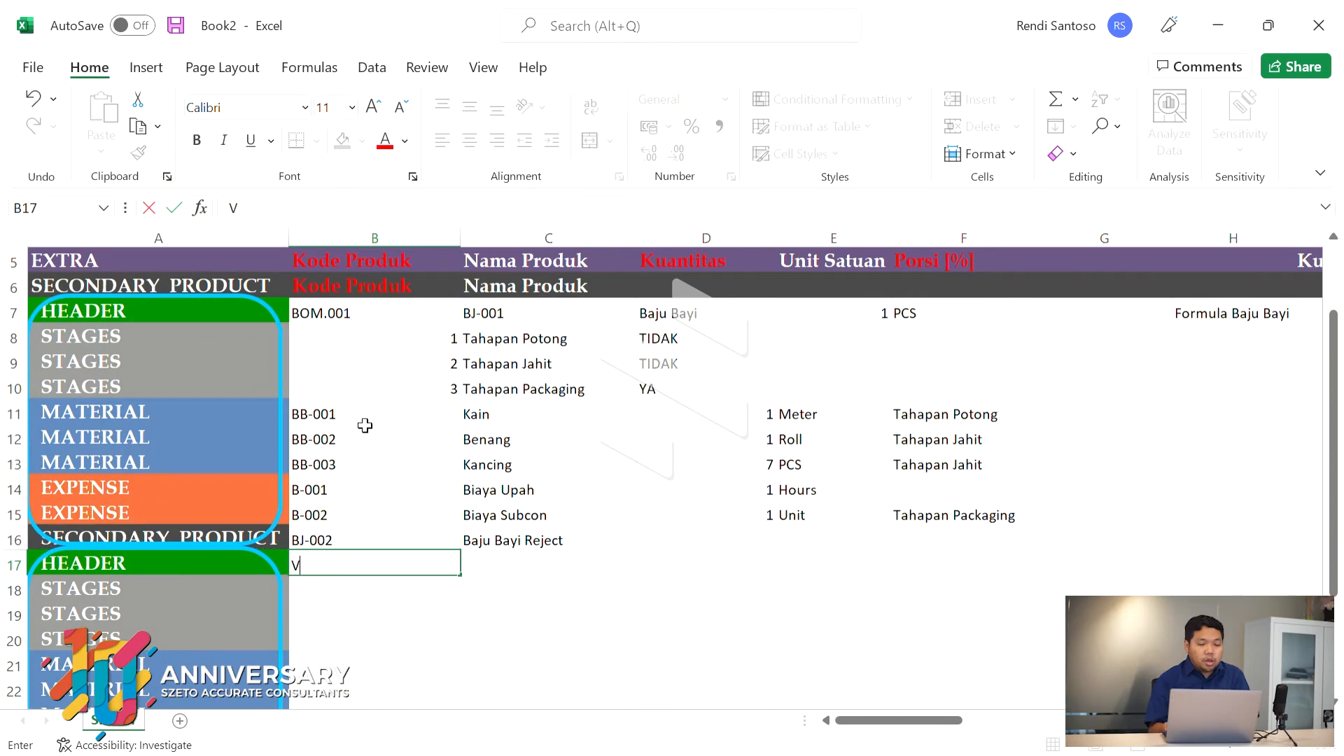
{"action": "type", "text": "BOM.002"}
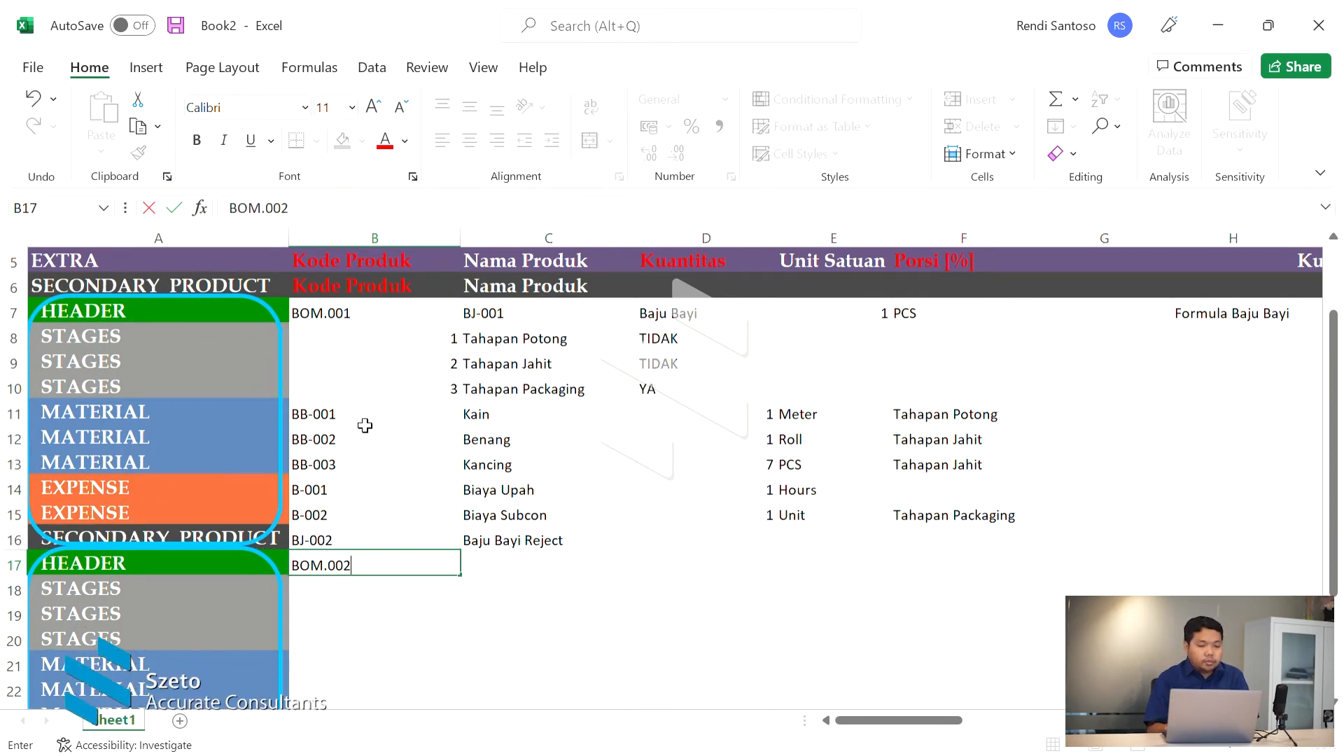
{"action": "key", "text": "Tab"}
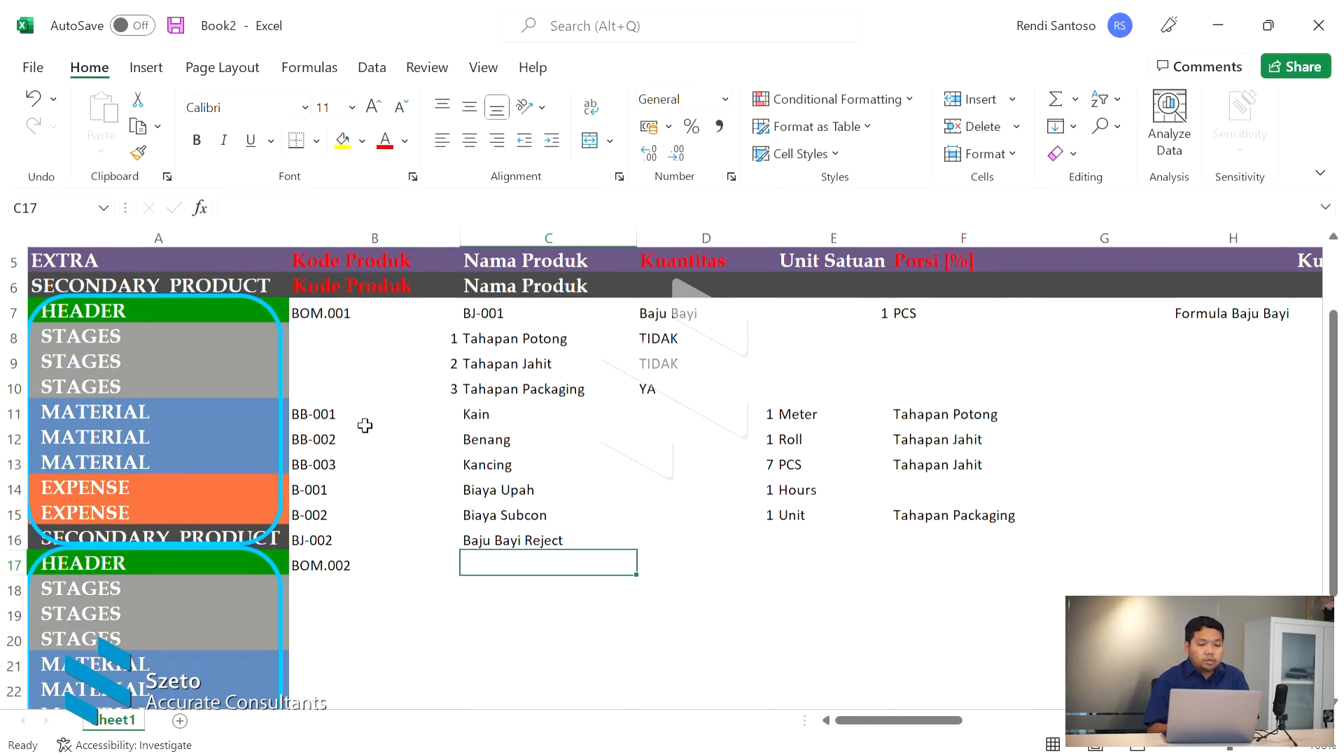
{"action": "type", "text": "BJ-"}
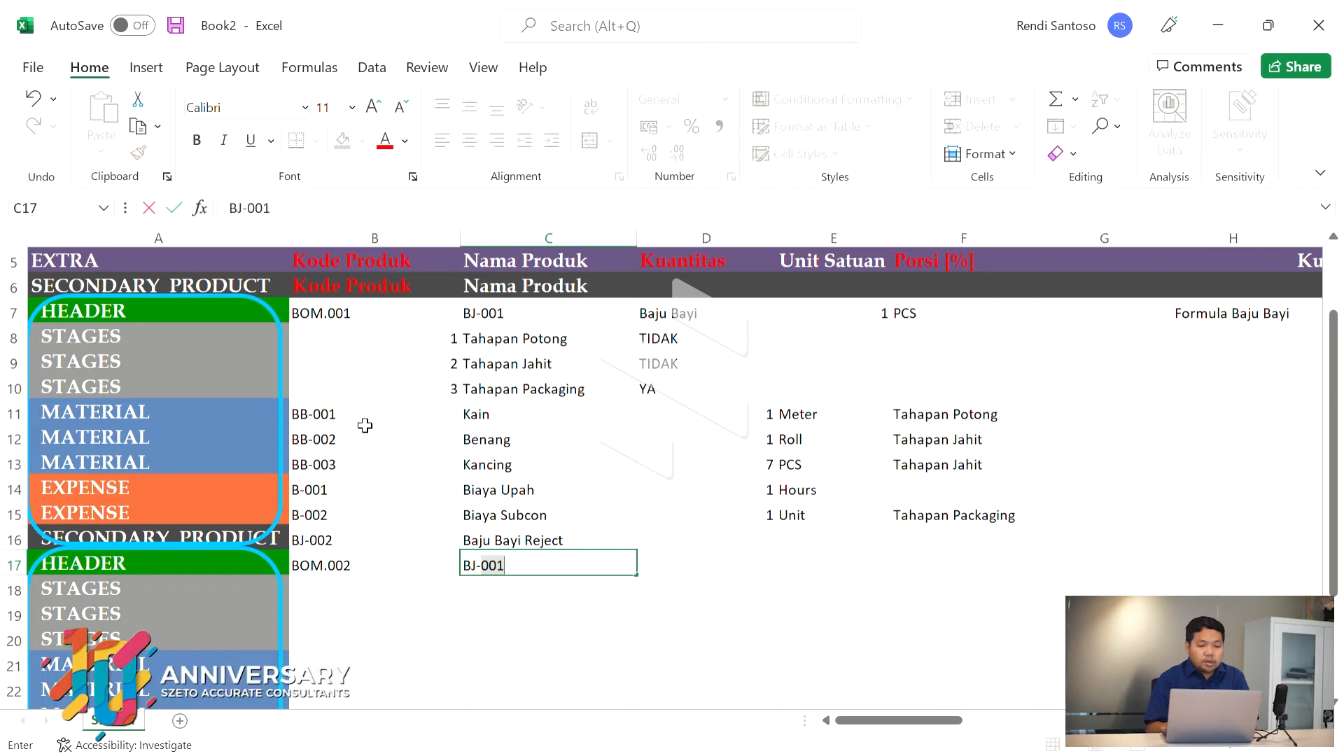
{"action": "type", "text": "003"}
{"action": "key", "text": "Tab"}
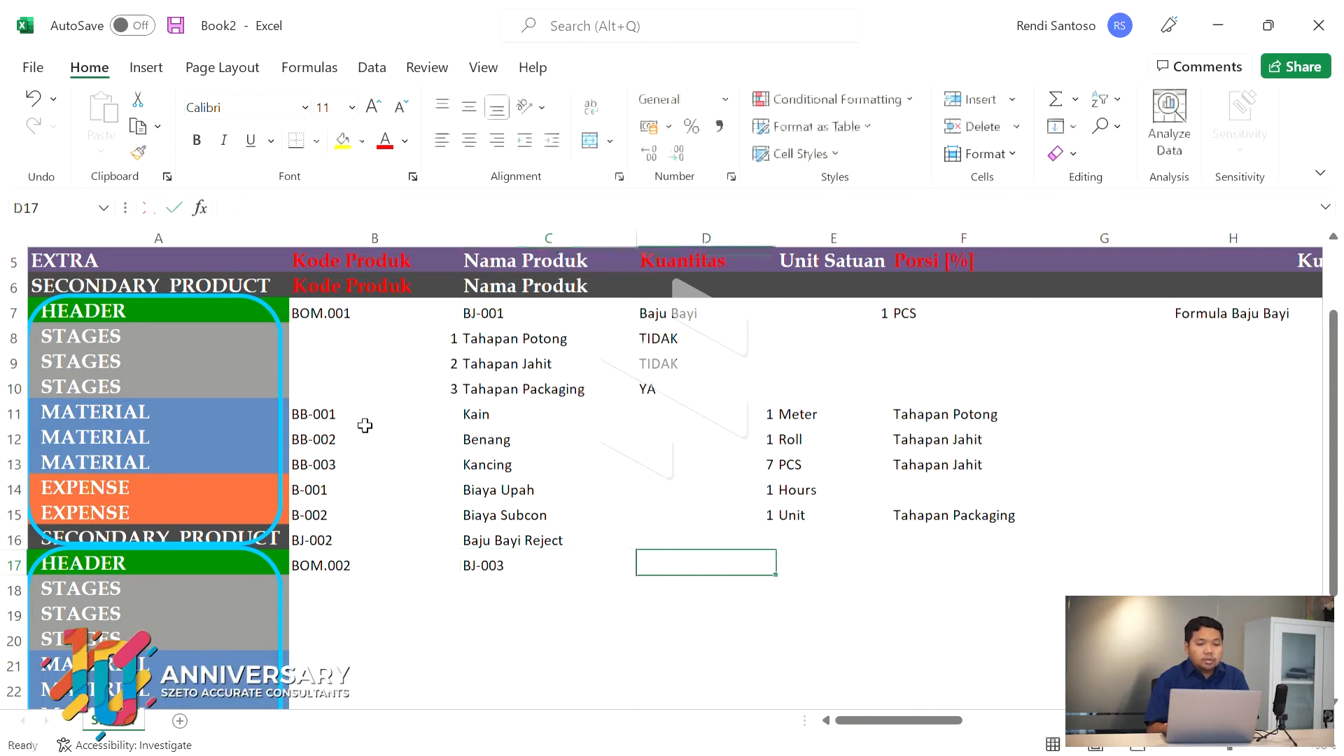
Step: Complete the HEADER row, row 17, with product name "Celana Bayi", quantity 1 and unit PCS
{"action": "type", "text": "Celana Bayo"}
{"action": "key", "text": "BackSpace"}
{"action": "type", "text": "i"}
{"action": "key", "text": "Tab"}
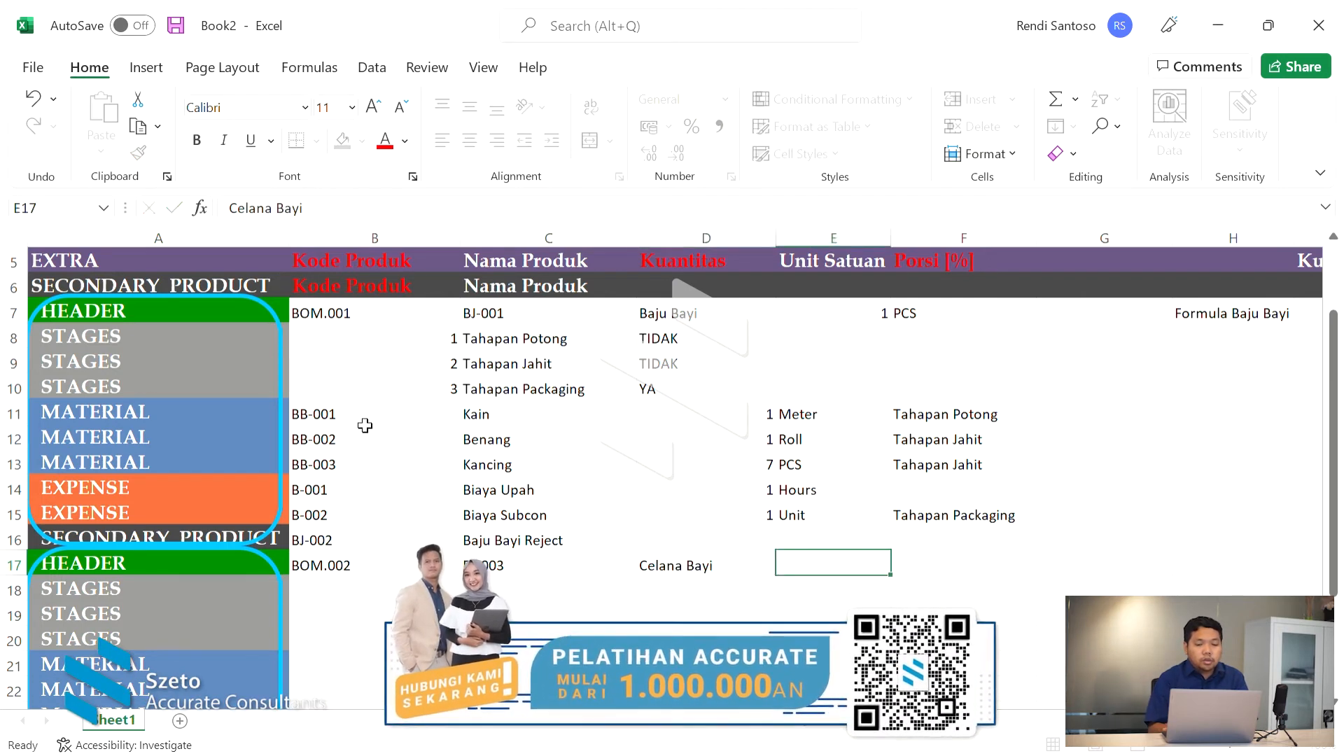
{"action": "type", "text": "1"}
{"action": "key", "text": "Tab"}
{"action": "type", "text": "PCS"}
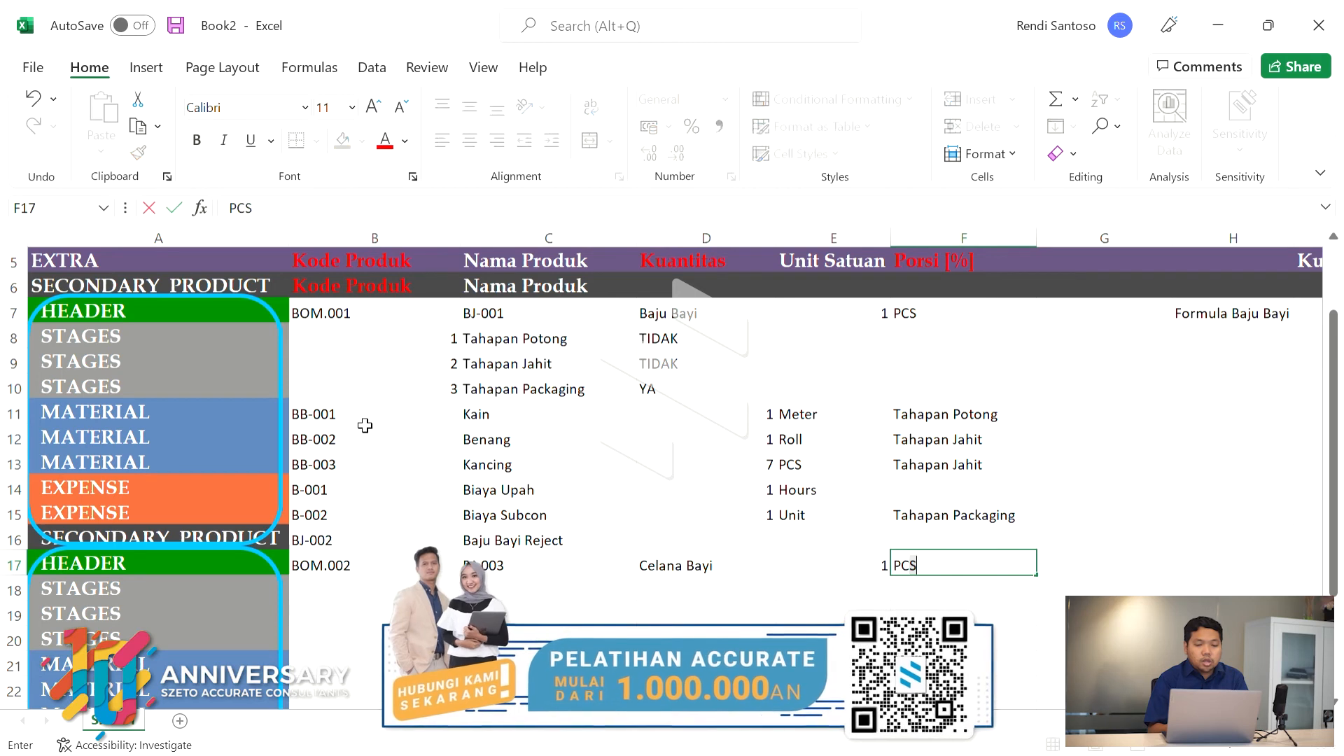
{"action": "key", "text": "Return"}
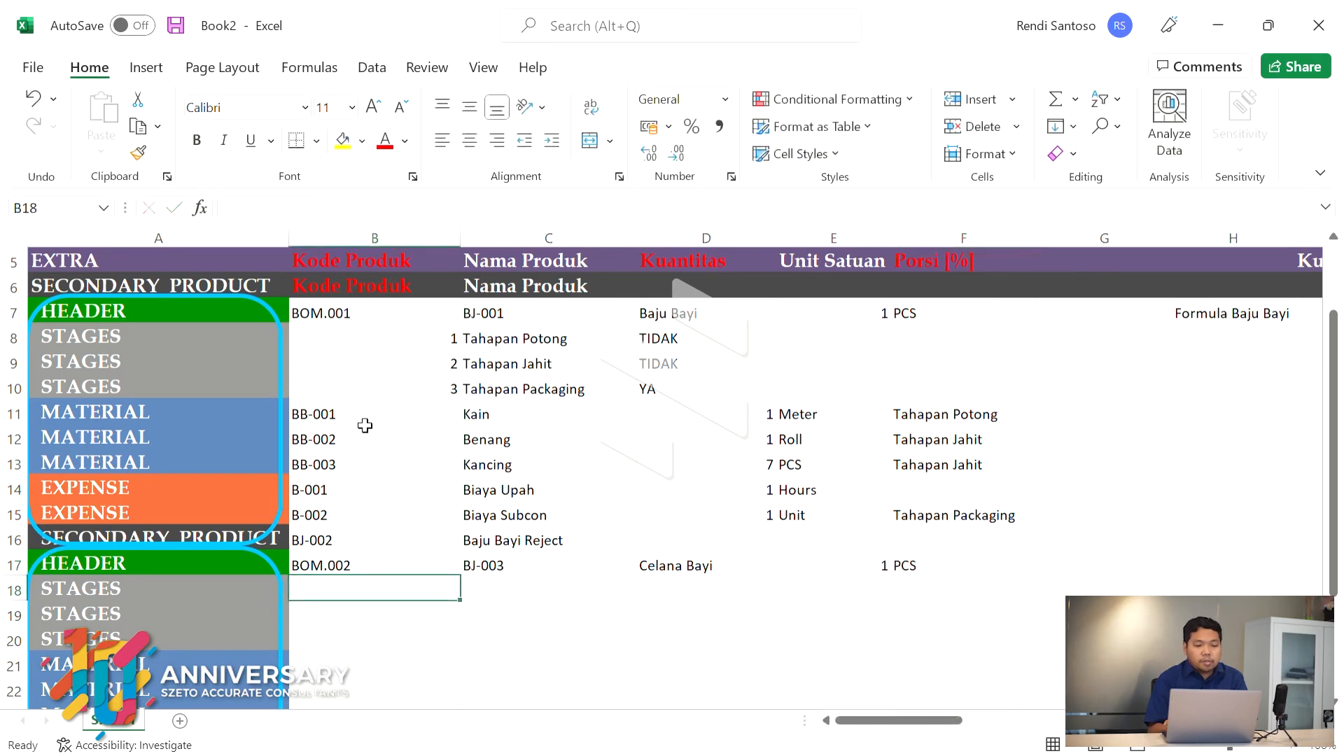
Step: Fill in the first STAGES row, row 18, with number 1, name "Tahapan Potong" and the value TIDAK
{"action": "type", "text": "1"}
{"action": "key", "text": "Tab"}
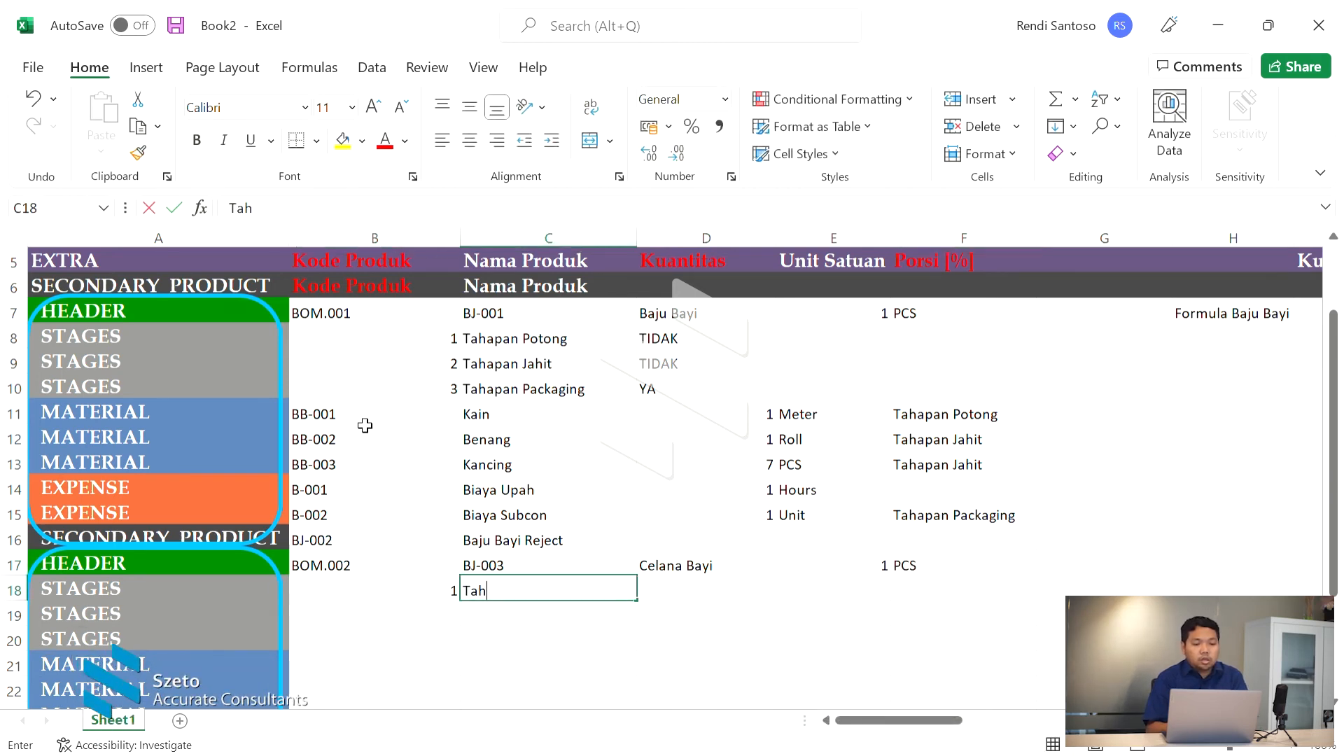
{"action": "type", "text": "Tahapn"}
{"action": "key", "text": "BackSpace"}
{"action": "type", "text": "an Potong"}
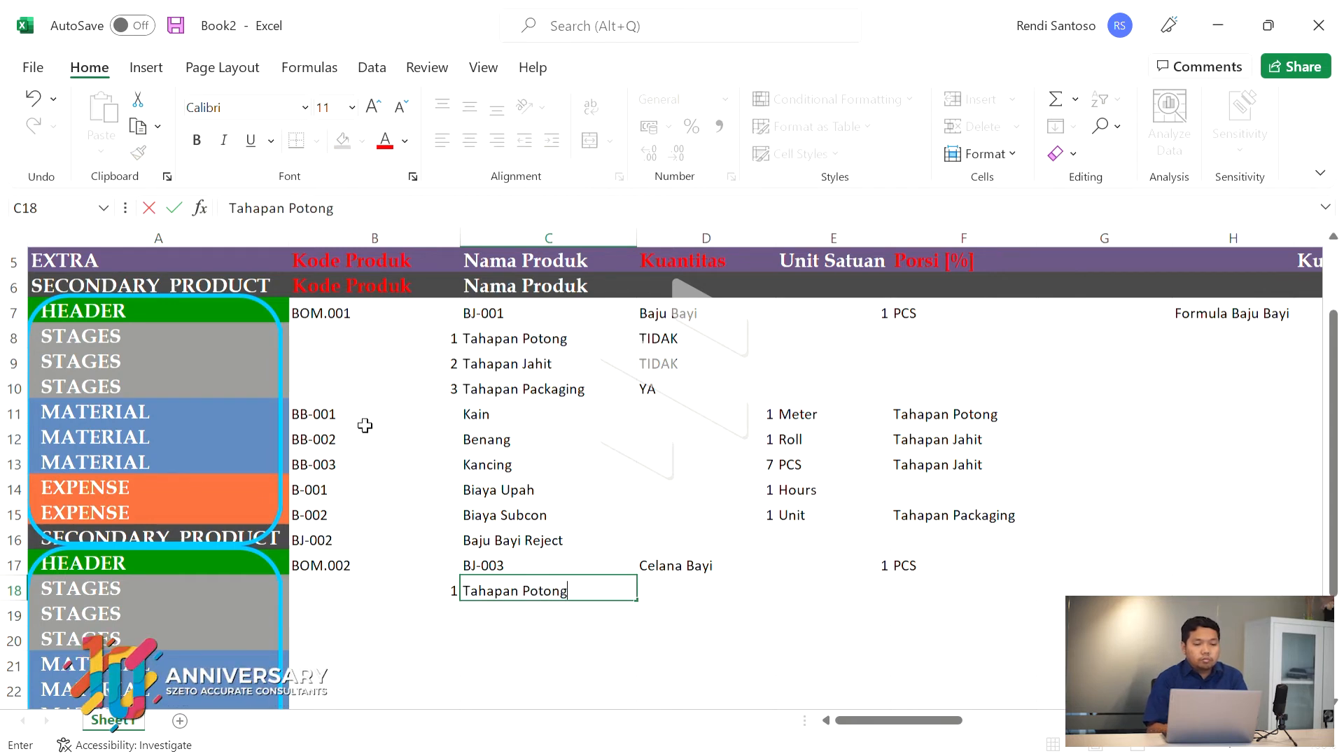
{"action": "key", "text": "Tab"}
{"action": "type", "text": "TIDAK"}
{"action": "key", "text": "Return"}
Step: Fill in the second STAGES row, row 19, with number 2, name "Tahapan Jahit" and the value TIDAK
{"action": "type", "text": "2"}
{"action": "key", "text": "Tab"}
{"action": "type", "text": "Tahan"}
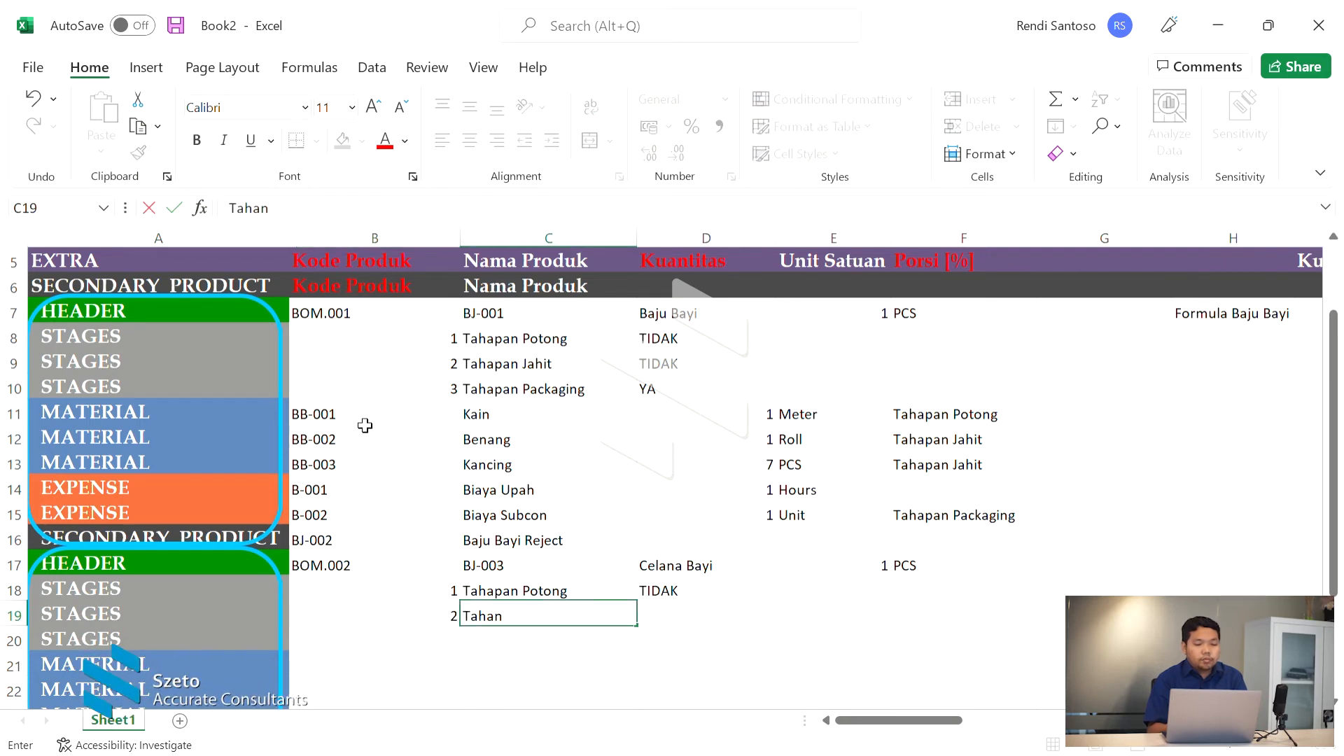
{"action": "key", "text": "BackSpace"}
{"action": "type", "text": "pan Jahit"}
{"action": "key", "text": "Tab"}
{"action": "type", "text": "TIDAK"}
{"action": "key", "text": "Return"}
Step: Fill in the third STAGES row, row 20, with number 3, name "Tahapan Packaging" and the value YA
{"action": "type", "text": "3"}
{"action": "key", "text": "Tab"}
{"action": "type", "text": "Tahapan"}
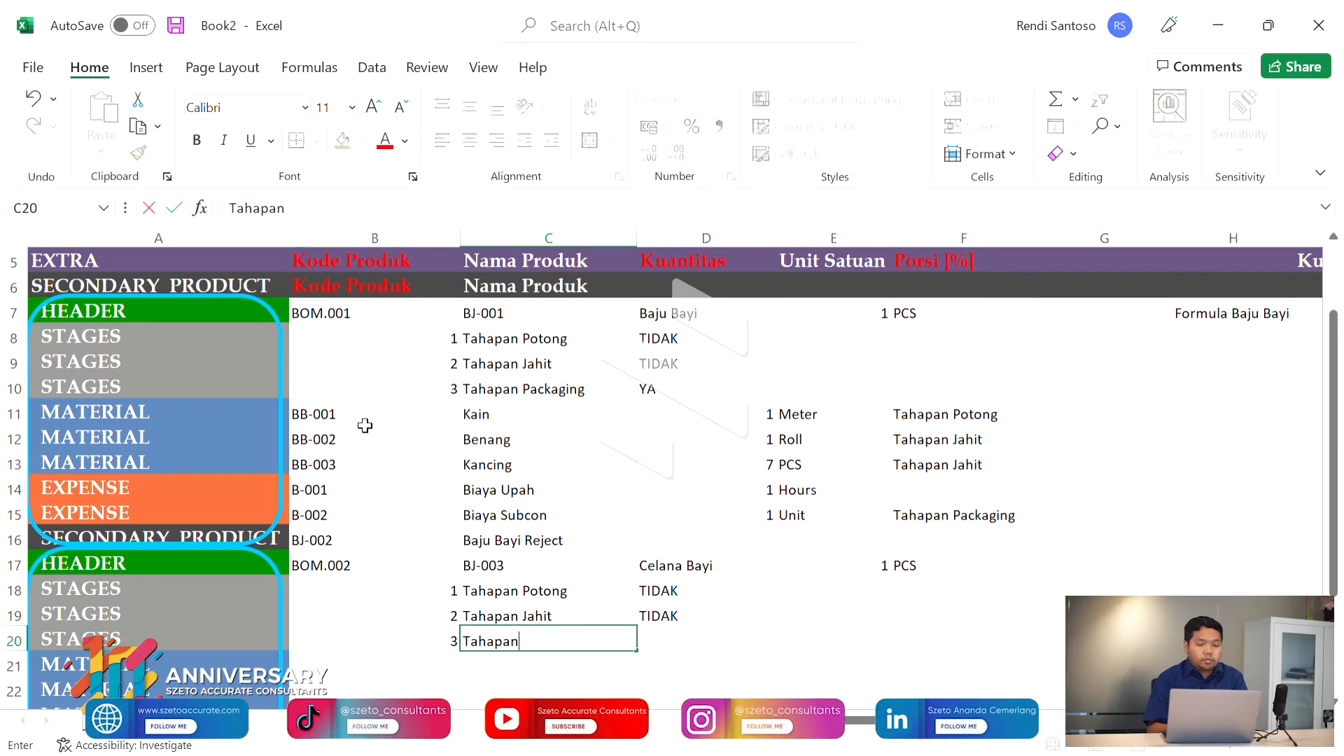
{"action": "type", "text": " pac"}
{"action": "key", "text": "Tab"}
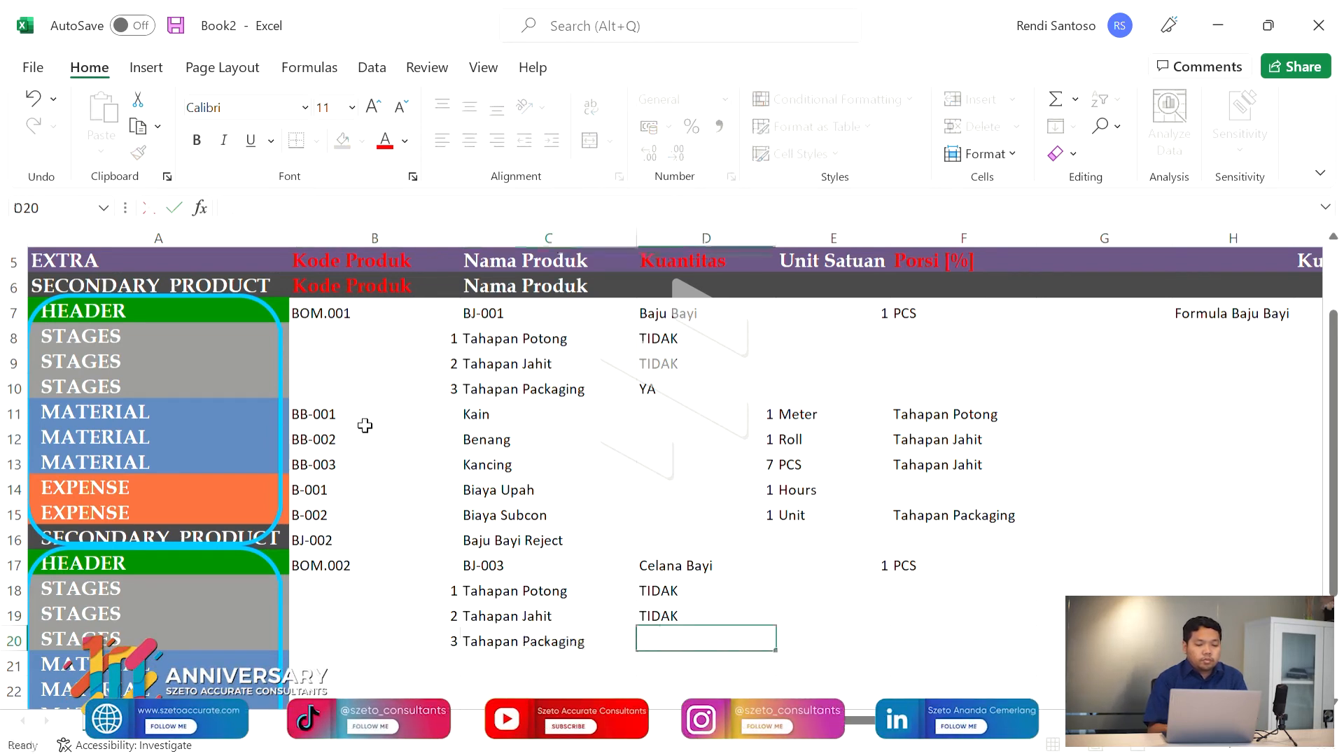
{"action": "type", "text": "YA"}
{"action": "key", "text": "Return"}
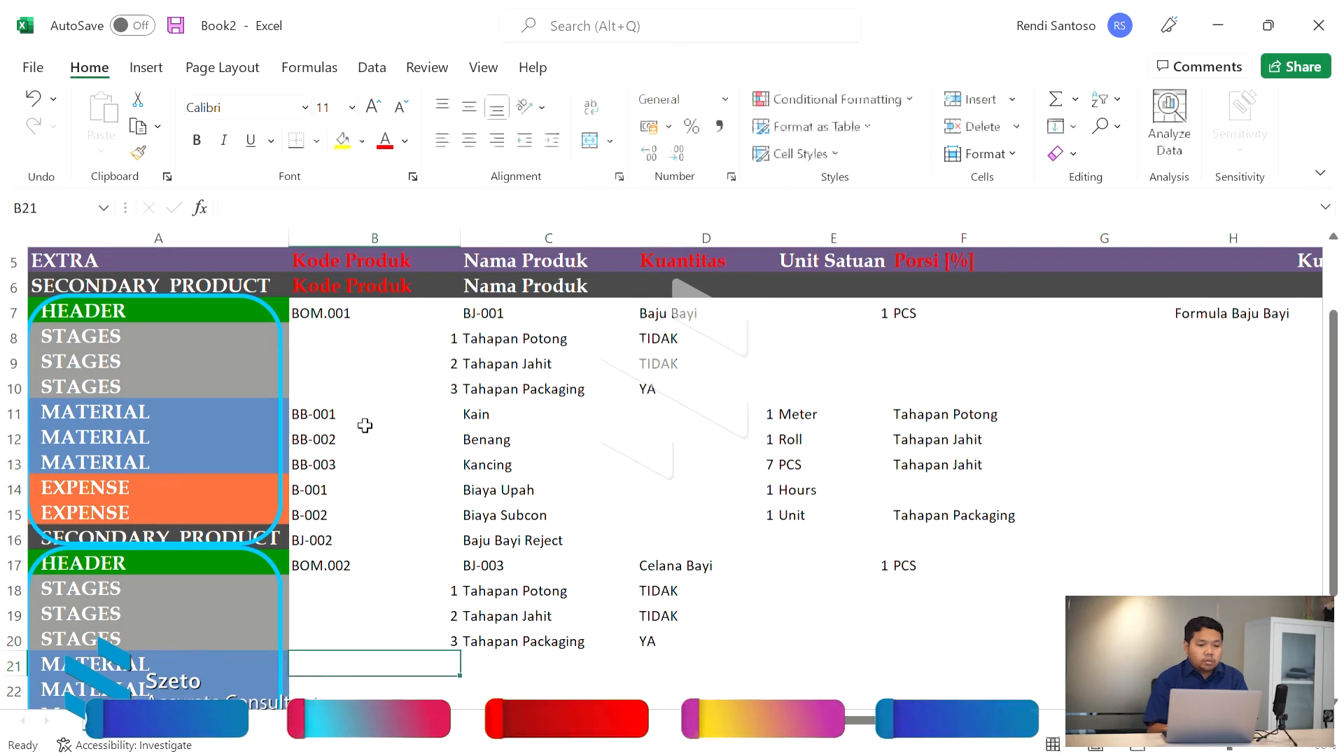
Step: Fill in the MATERIAL row 21 with code BB-001, name Kain, quantity 0,5, unit Meter and stage "Tahapan Potong"
{"action": "type", "text": "yBB"}
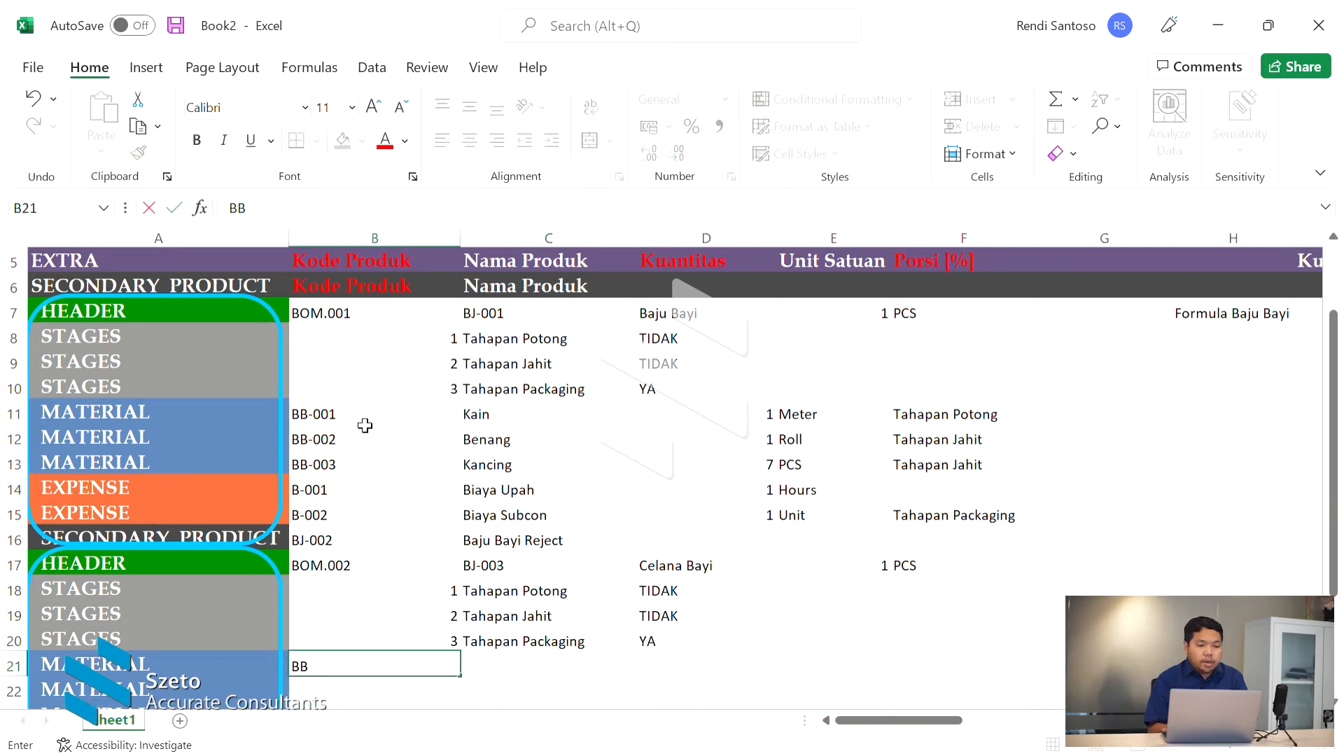
{"action": "type", "text": "-001"}
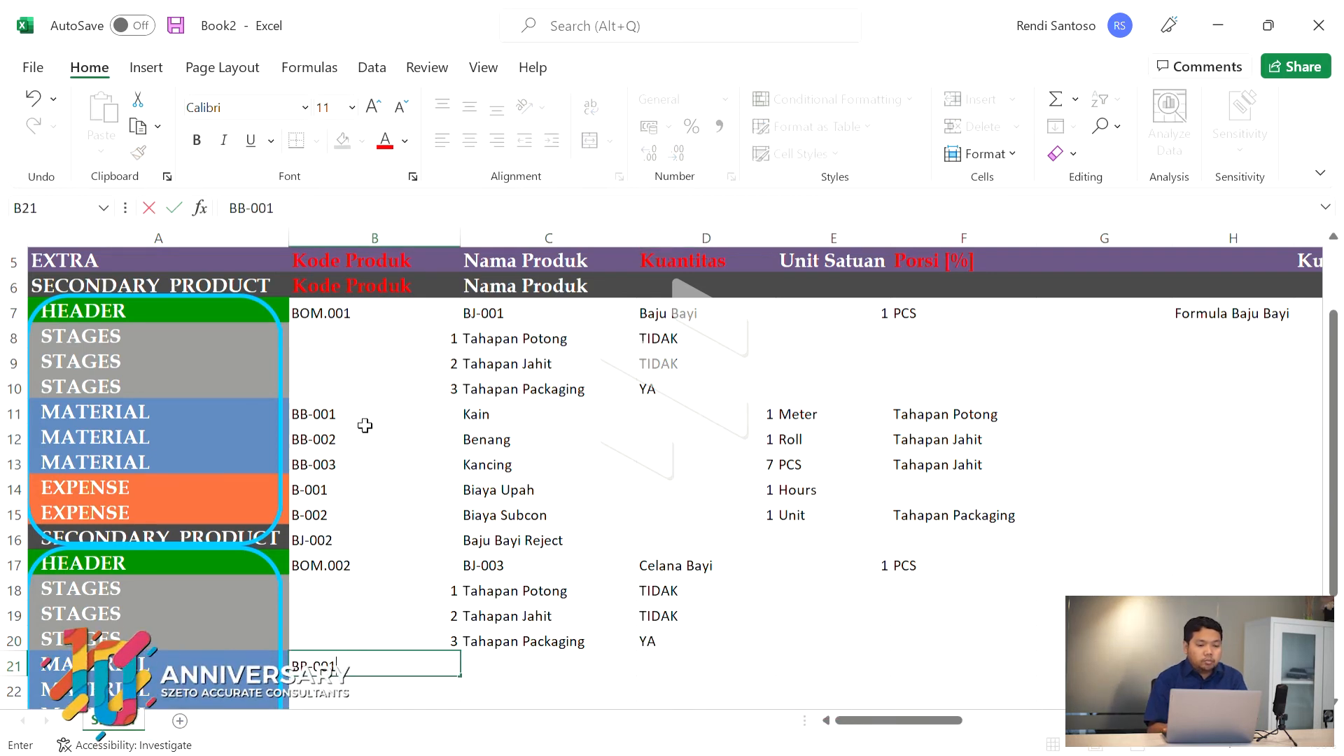
{"action": "key", "text": "Tab"}
{"action": "type", "text": "Kain"}
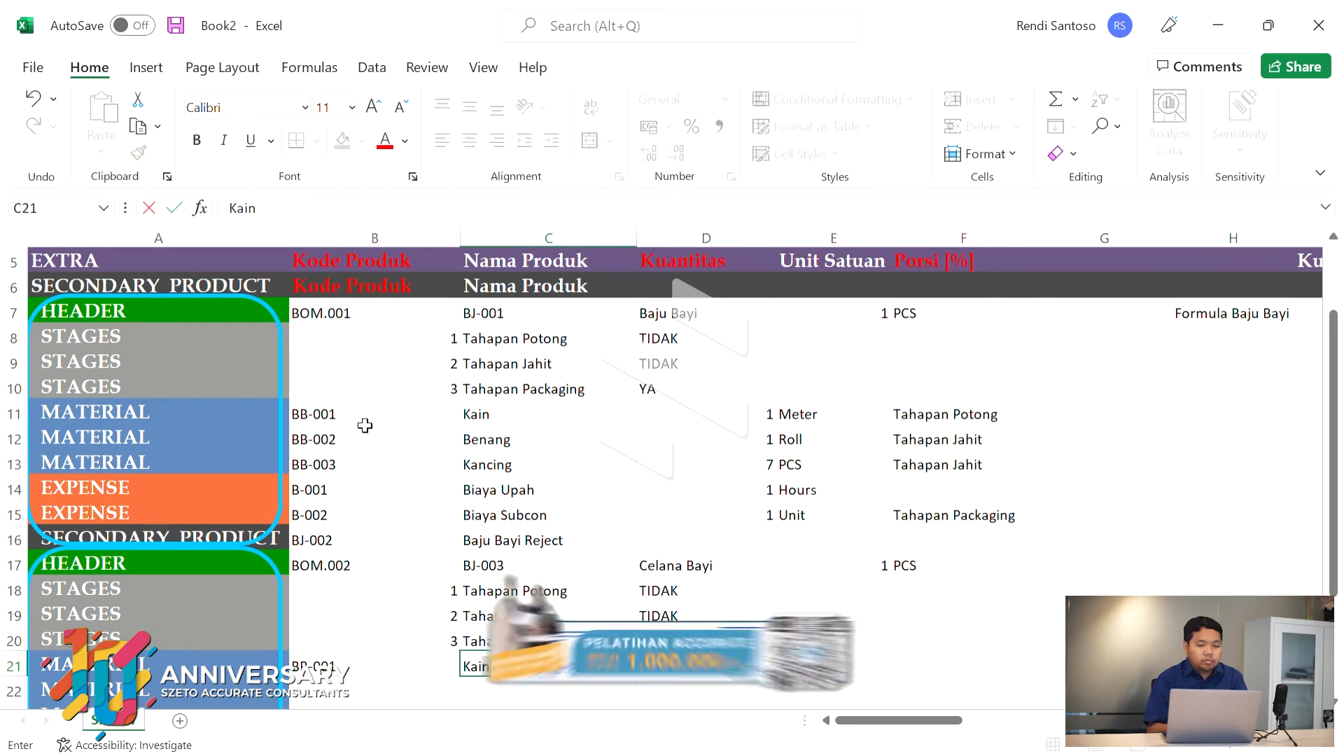
{"action": "key", "text": "Tab"}
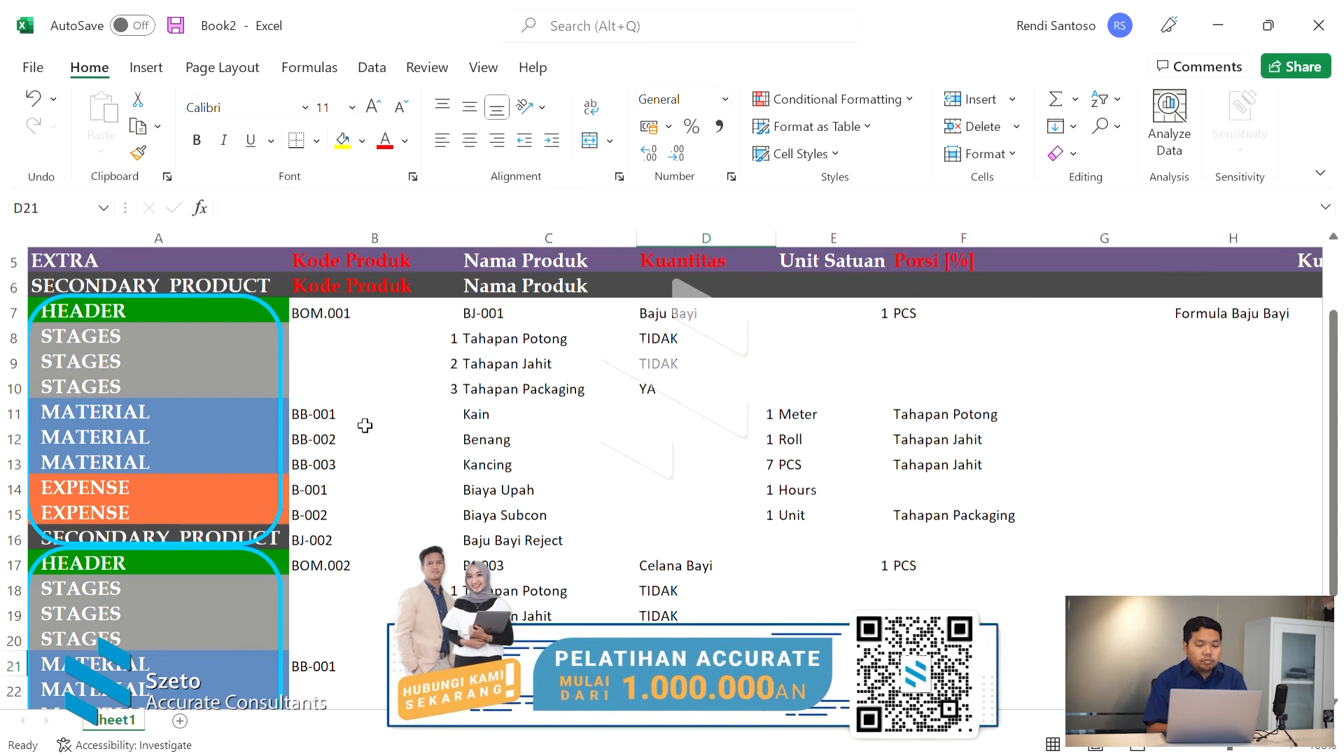
{"action": "type", "text": "0,5"}
{"action": "key", "text": "Tab"}
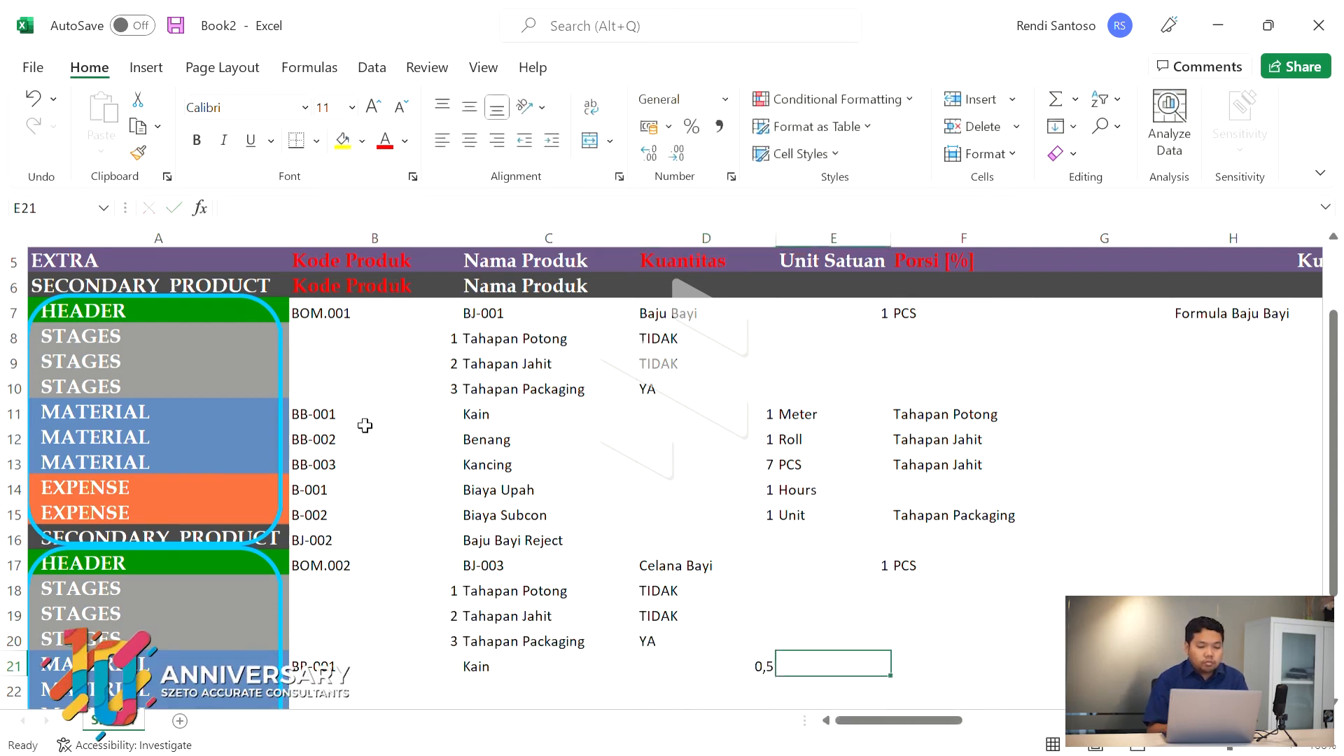
{"action": "type", "text": "meter"}
{"action": "key", "text": "Tab"}
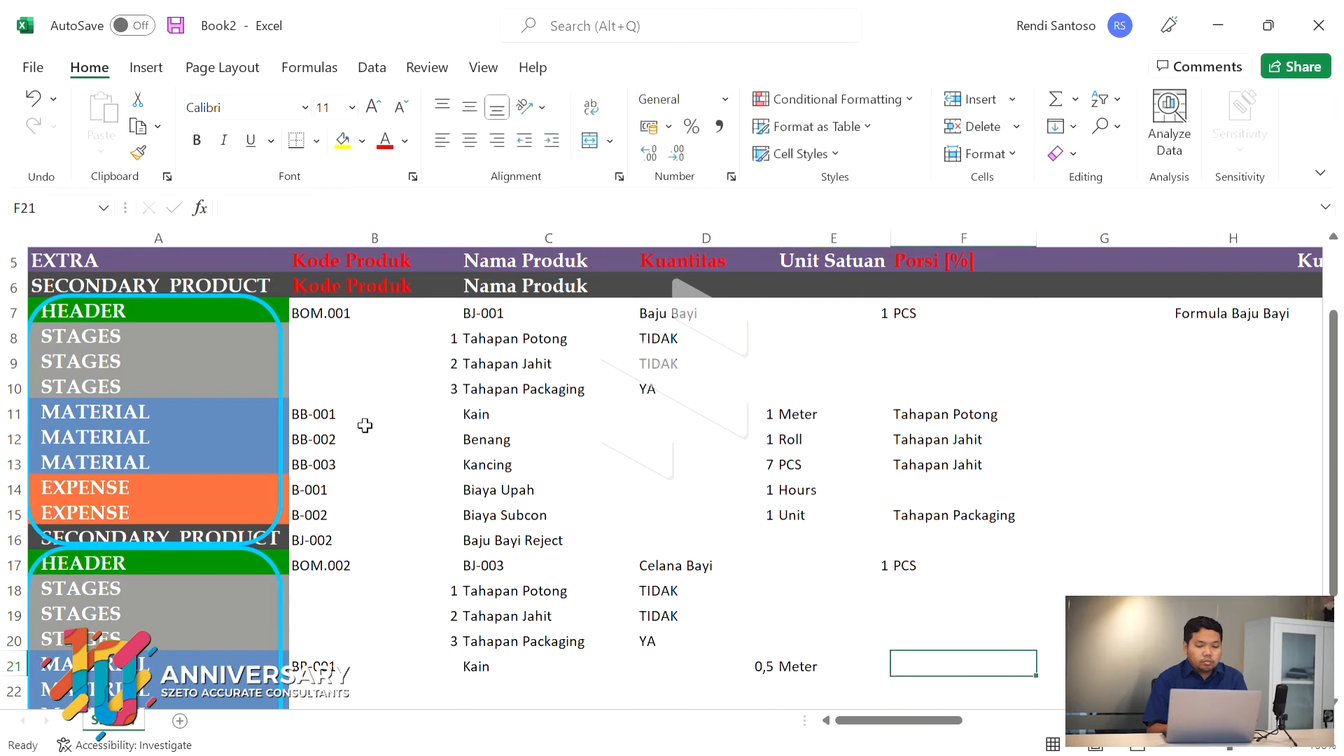
{"action": "type", "text": "tahapan p"}
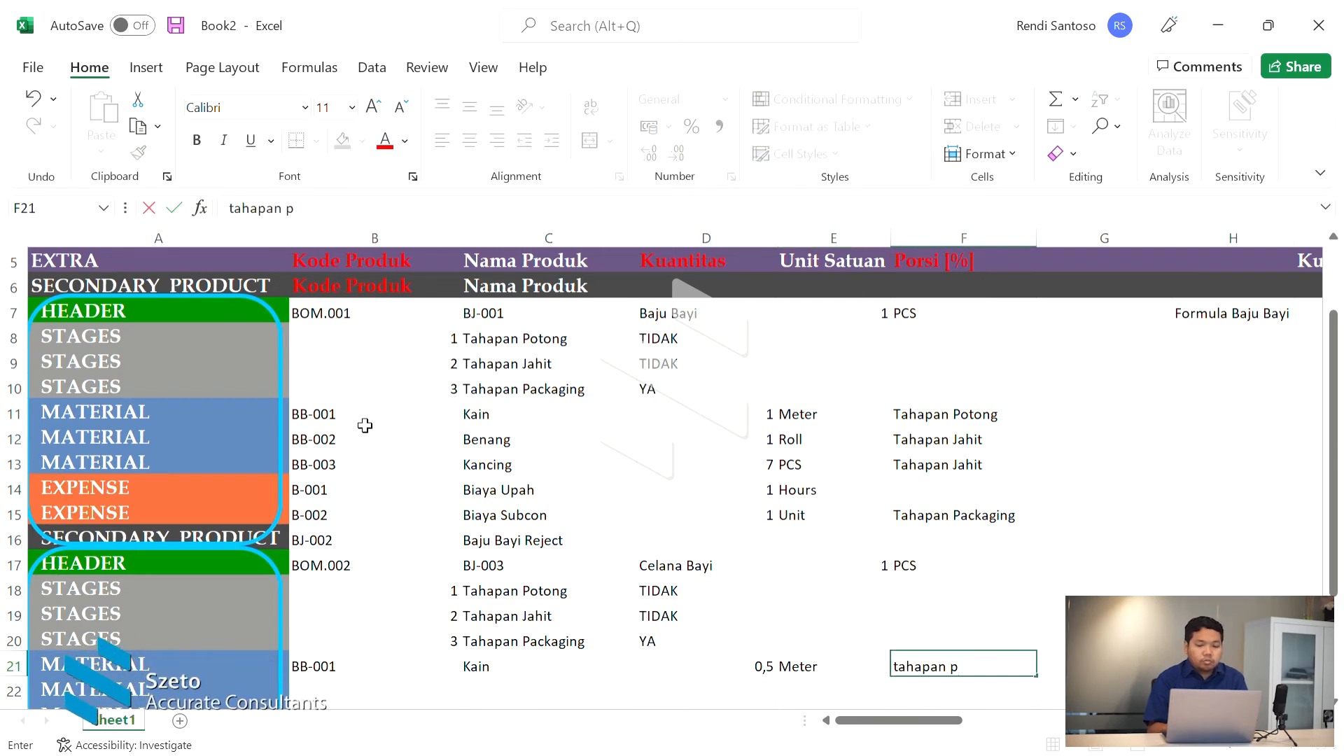
{"action": "type", "text": "o"}
{"action": "key", "text": "Return"}
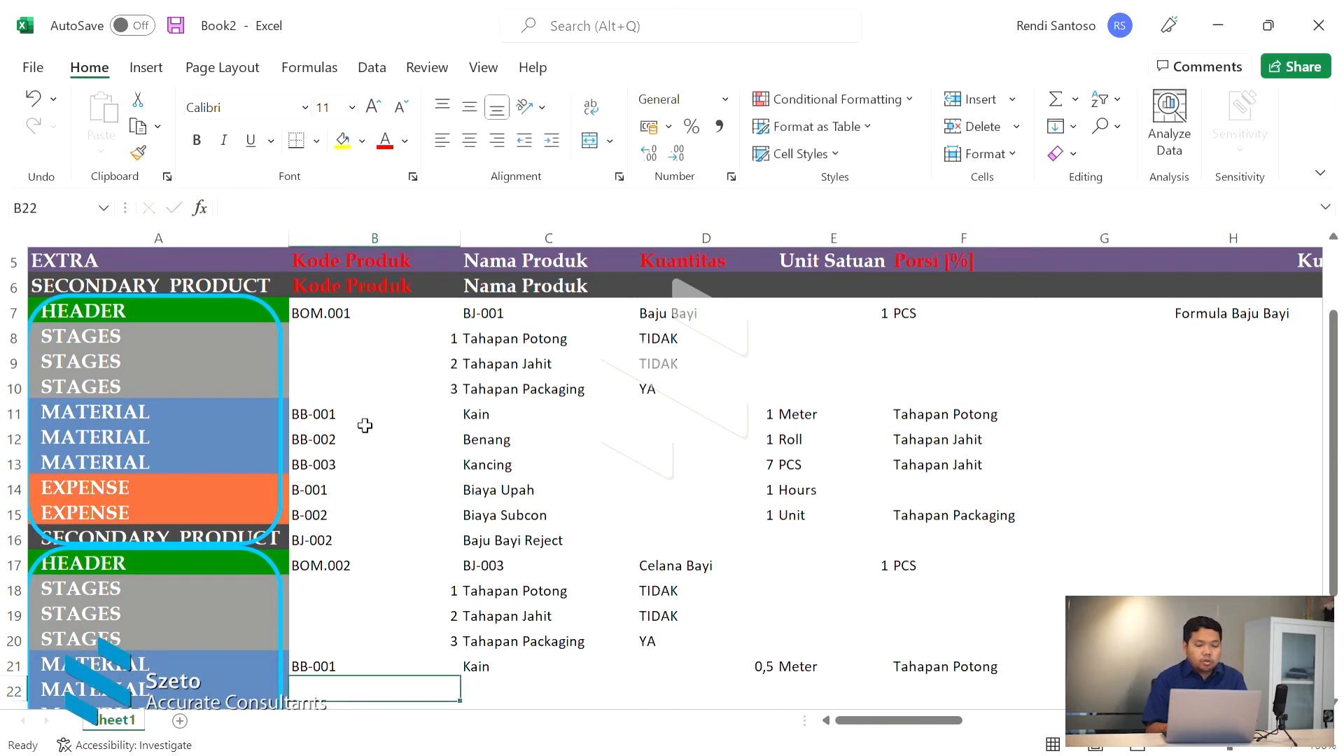
Step: Fill in the MATERIAL row 22 with code BB-002, name Benang, quantity 1, unit Roll and stage "Tahapan Jahit"
{"action": "type", "text": "BB-002"}
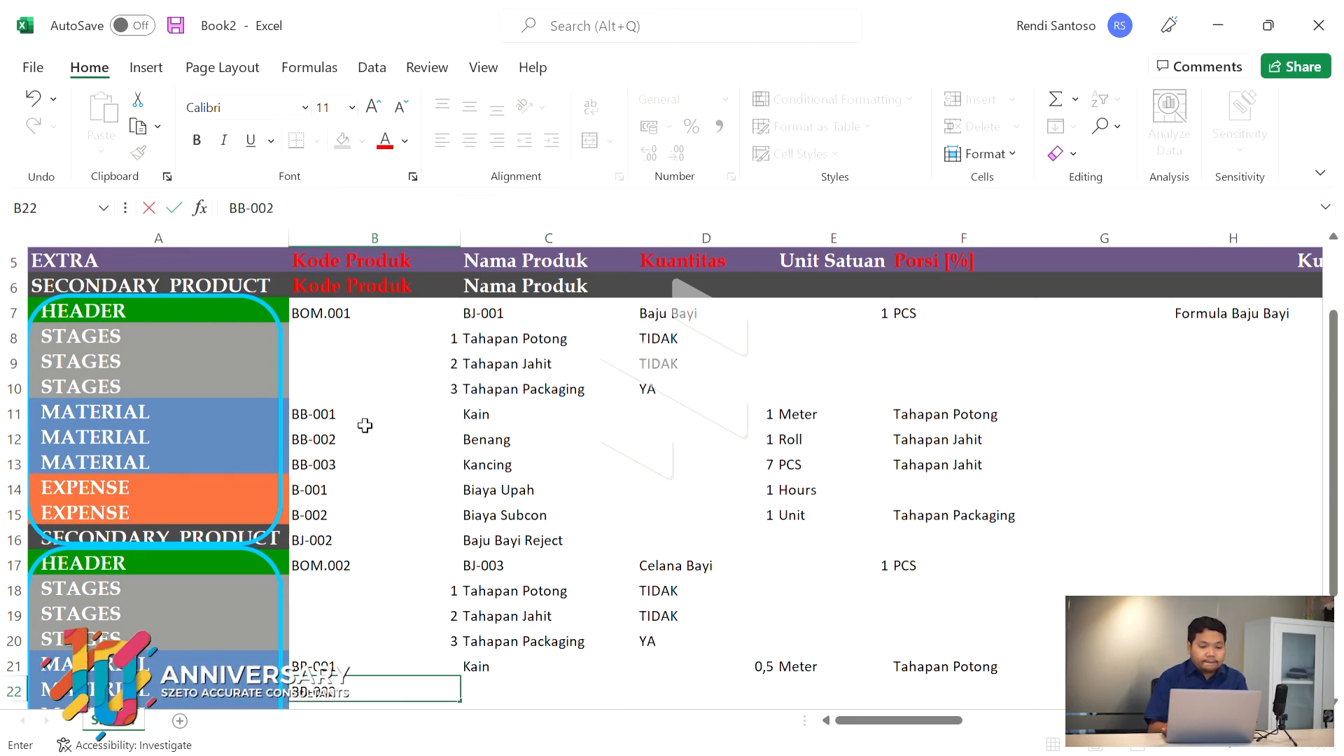
{"action": "key", "text": "Tab"}
{"action": "type", "text": "Benang"}
{"action": "key", "text": "Tab"}
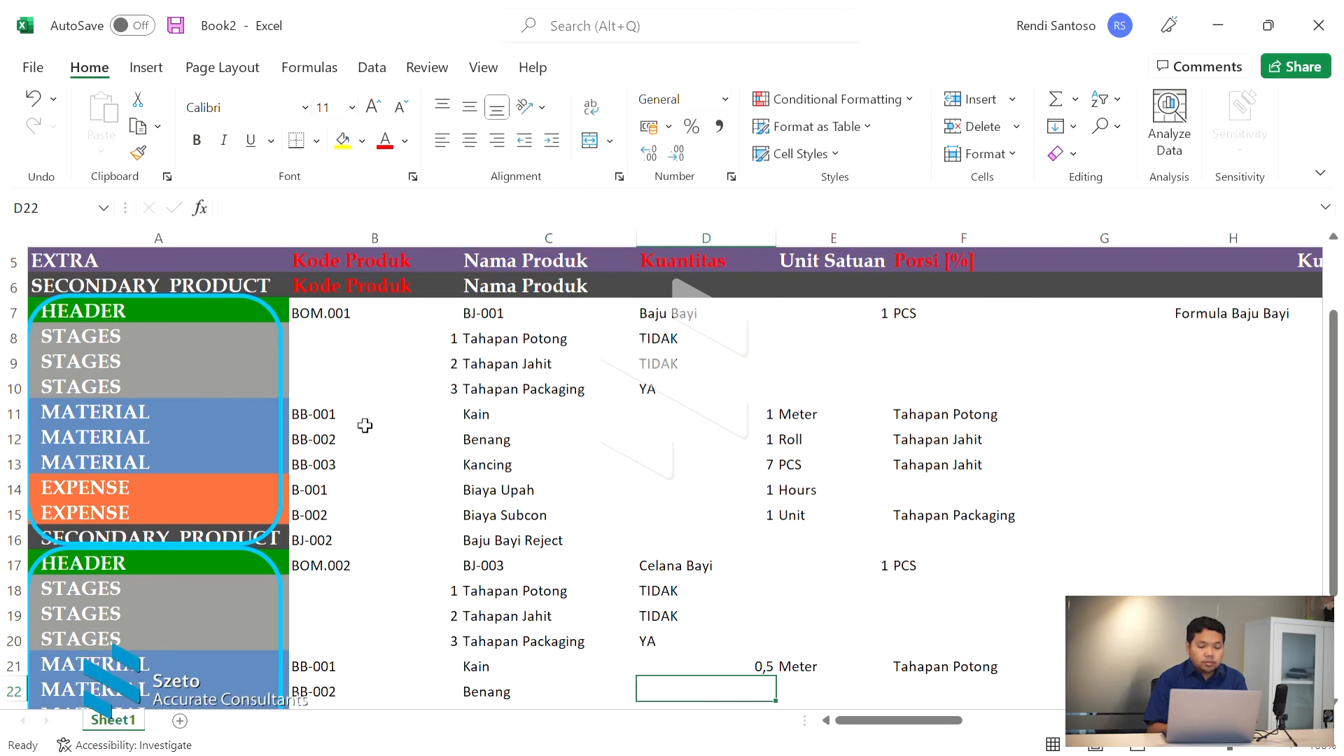
{"action": "type", "text": "1"}
{"action": "key", "text": "Tab"}
{"action": "type", "text": "roll"}
{"action": "key", "text": "Tab"}
{"action": "type", "text": "t"}
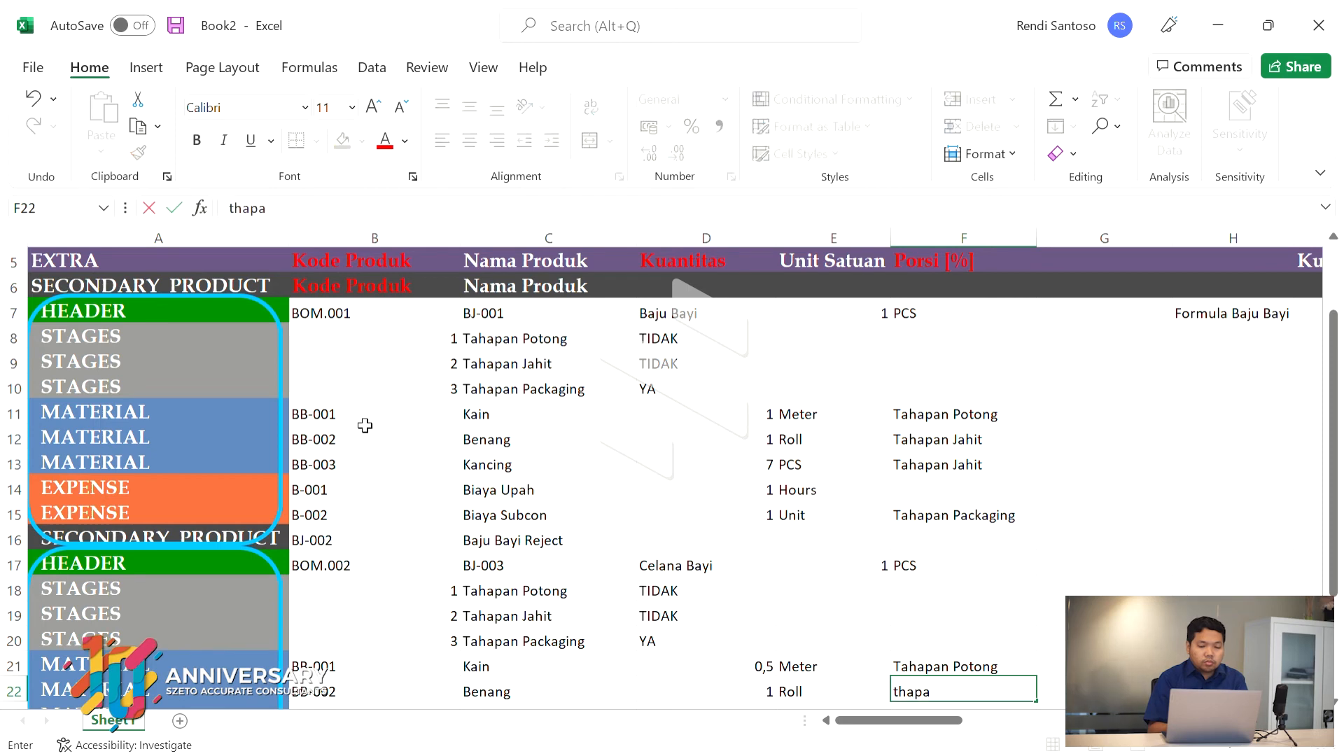
{"action": "type", "text": "ahapan jahit"}
{"action": "key", "text": "Return"}
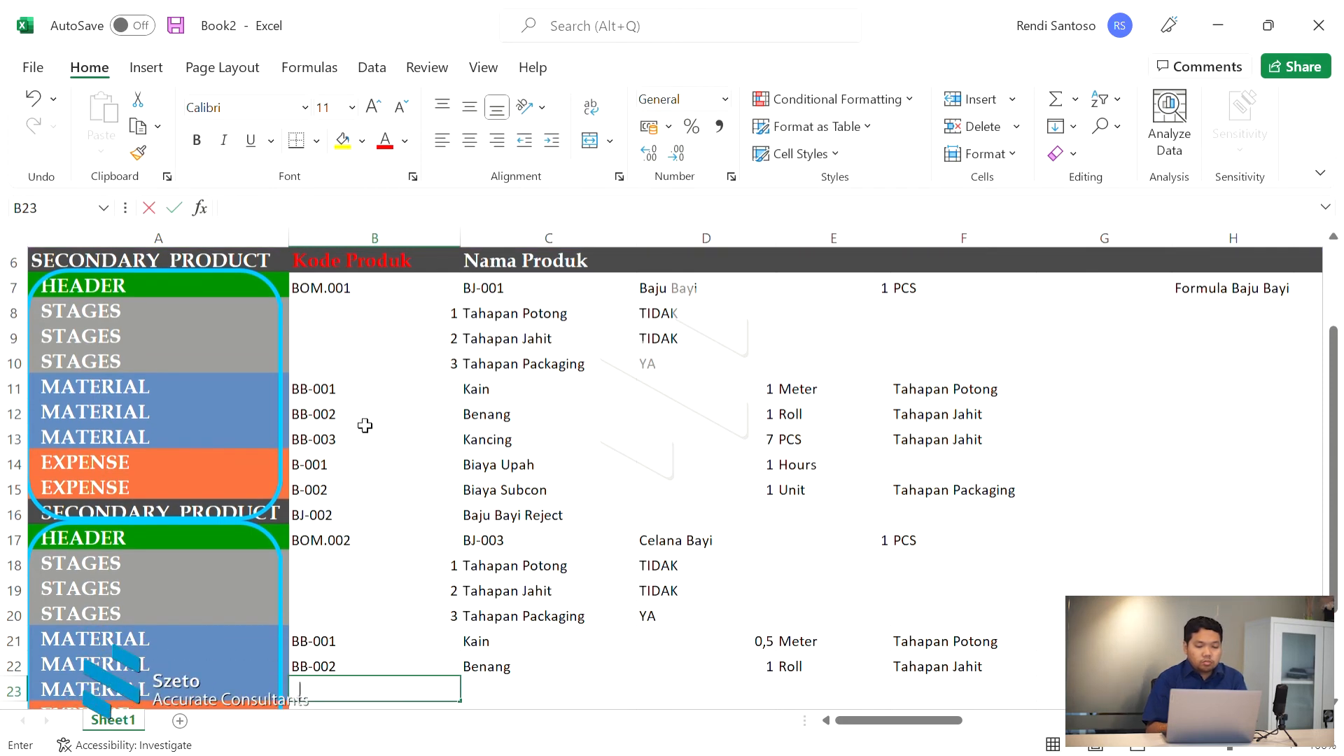
Step: Delete the entire third MATERIAL row of the second block, row 23, from the sheet
{"action": "type", "text": "BB"}
{"action": "key", "text": "BackSpace"}
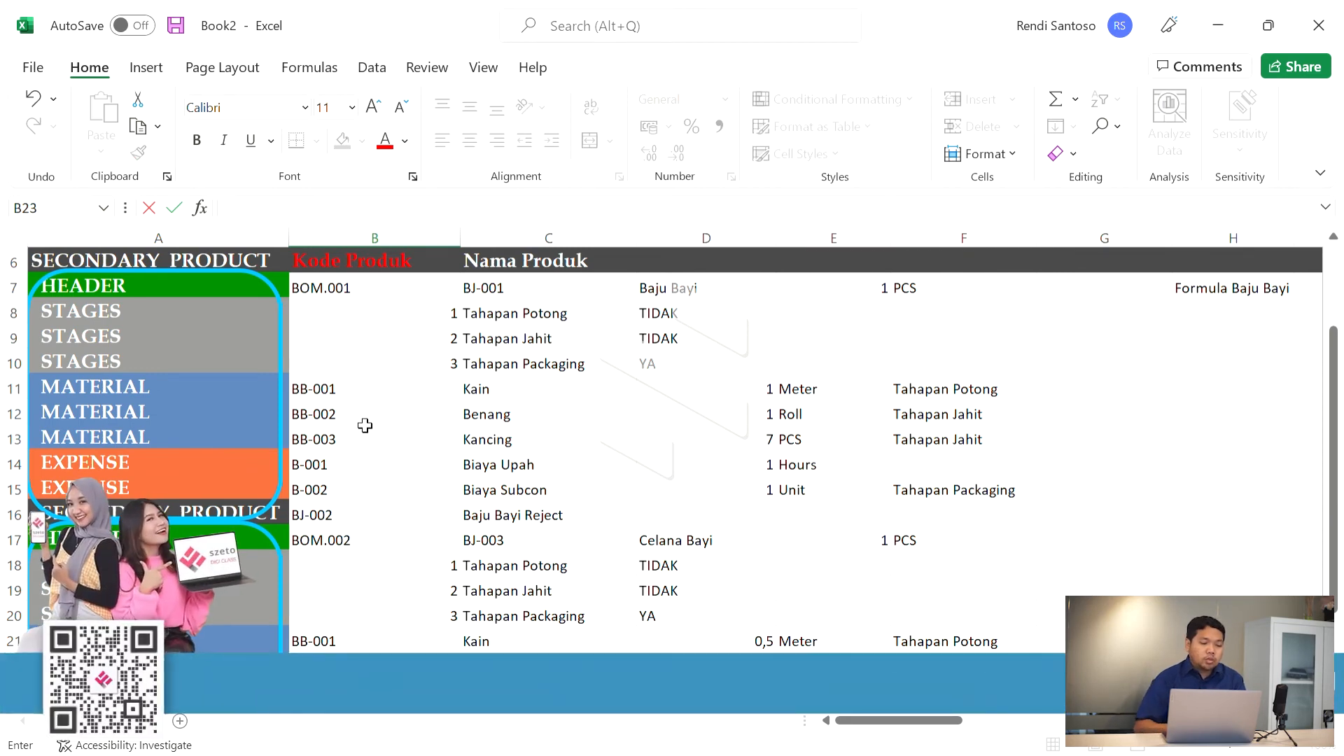
{"action": "key", "text": "Left"}
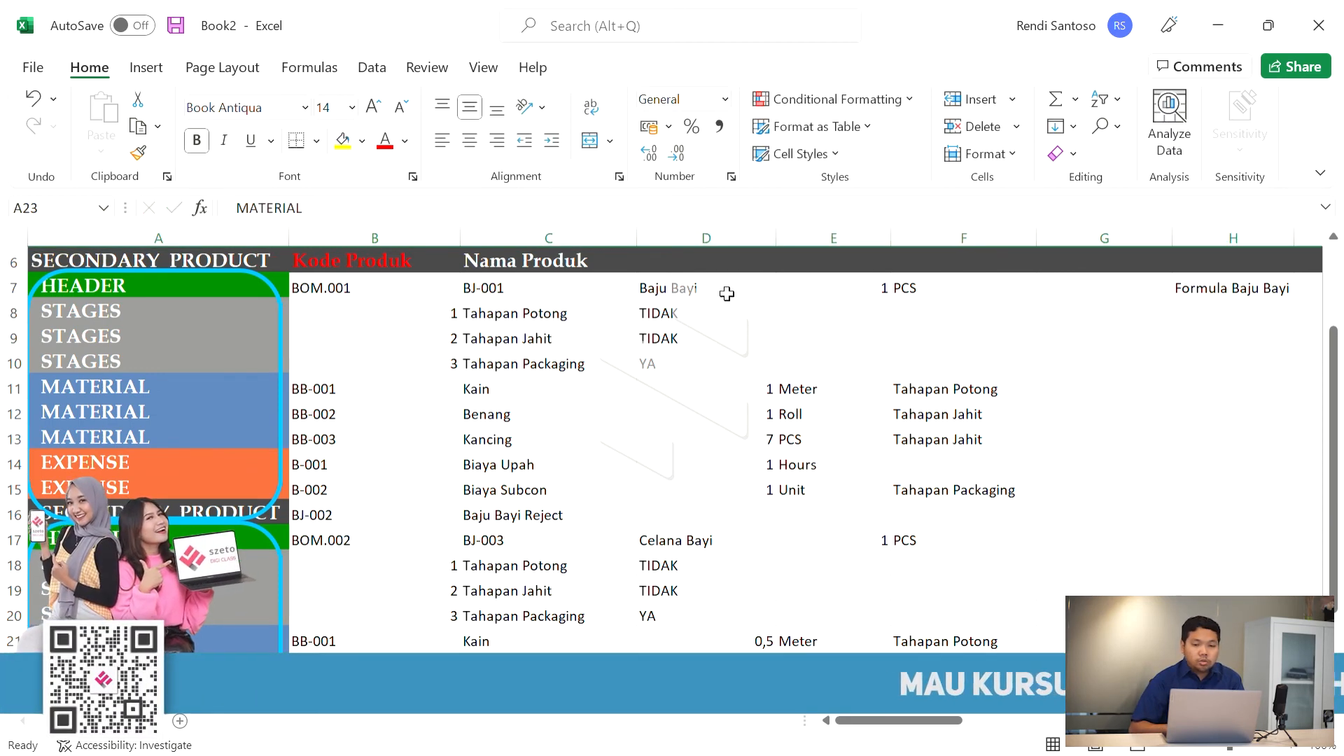
{"action": "type", "text": "EXPENSE"}
{"action": "scroll", "coordinate": [329, 558], "scroll_direction": "down", "scroll_amount": 1}
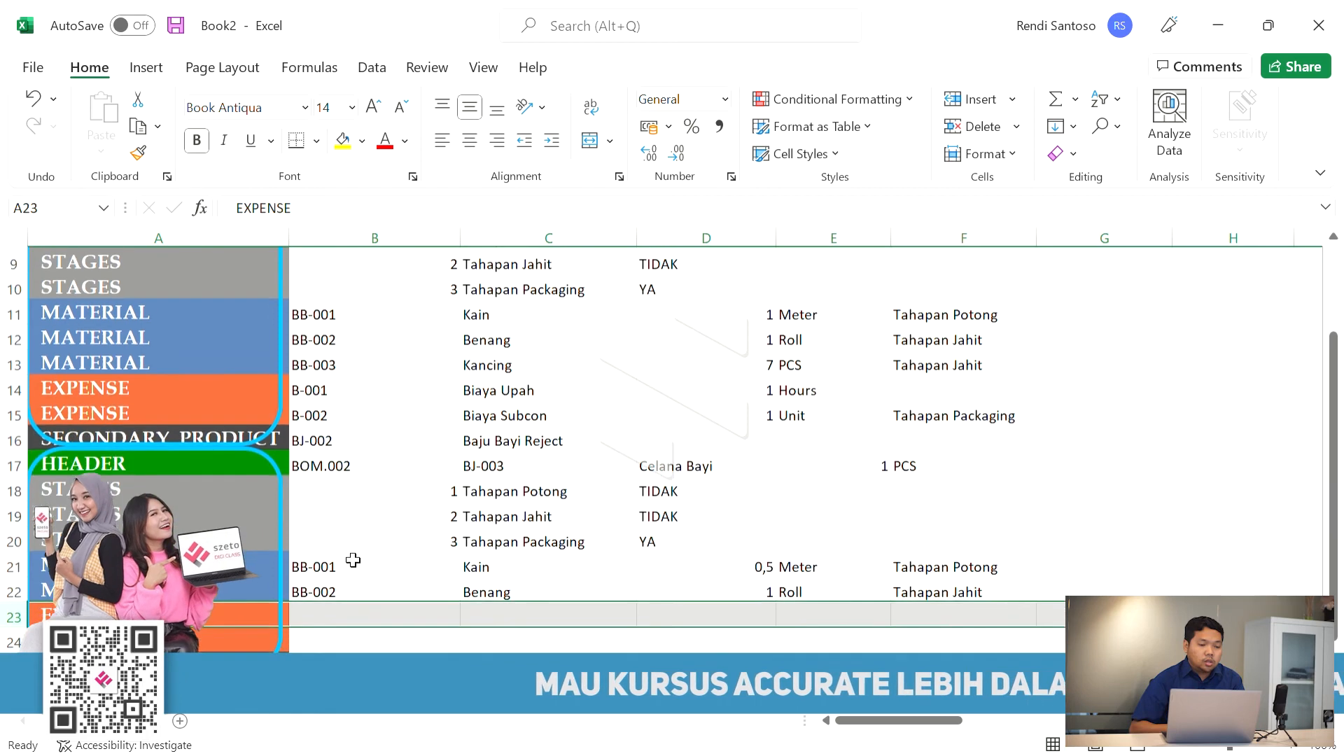
Step: Copy the two expense entries in B14:F15 and paste them into the second block's EXPENSE rows starting at B23
{"action": "left_click_drag", "start_coordinate": [319, 389], "coordinate": [938, 414]}
{"action": "key", "text": "ctrl+c"}
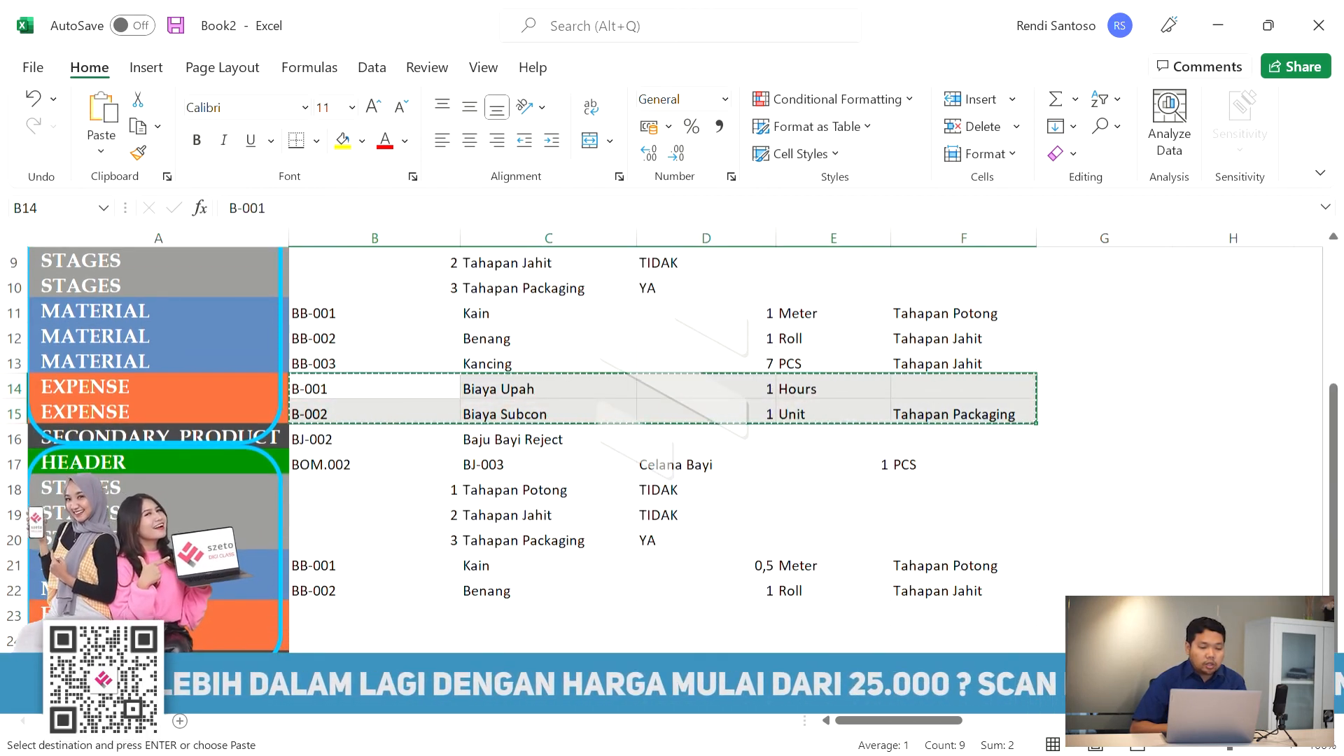
{"action": "left_click", "coordinate": [335, 619]}
{"action": "key", "text": "ctrl+v"}
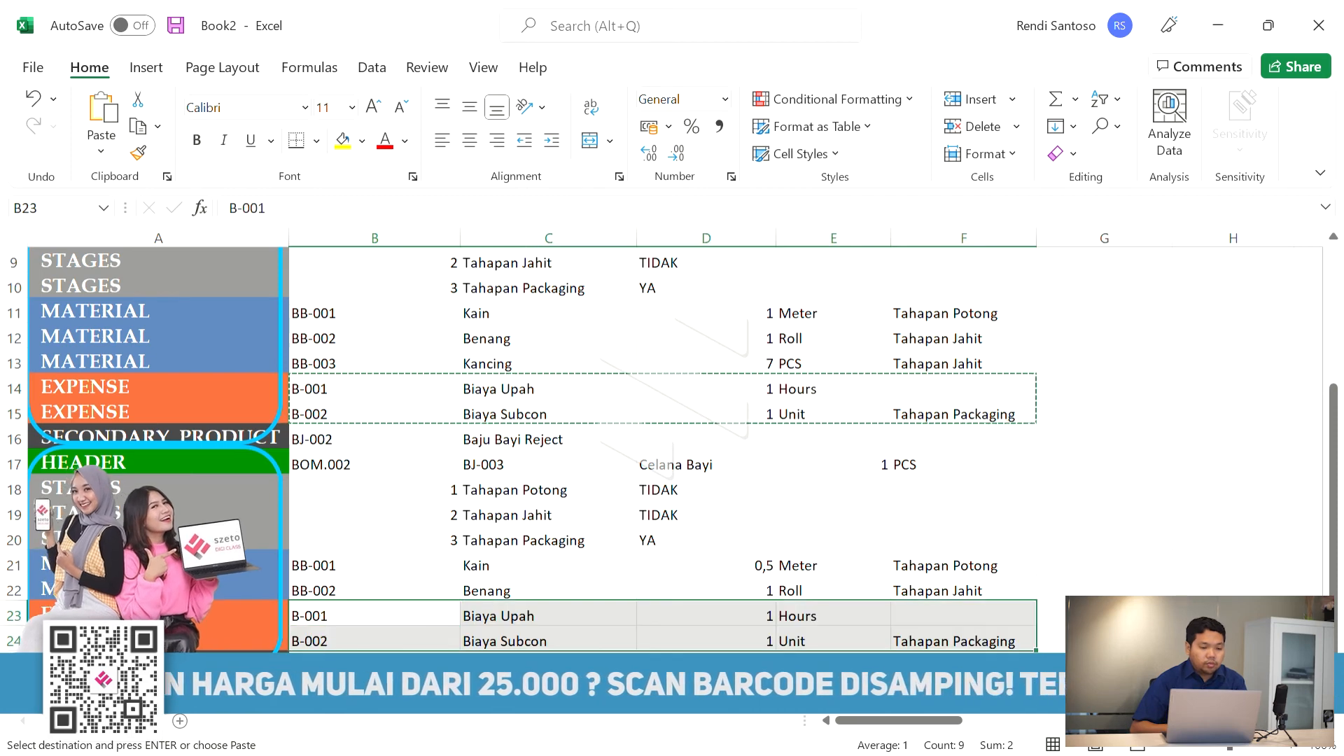
Step: Fill in the second block's SECONDARY_PRODUCT row 25 with code BJ-004 and name "Celana Bayi Reject"
{"action": "key", "text": "Down"}
{"action": "key", "text": "Down"}
{"action": "type", "text": "BJ-002"}
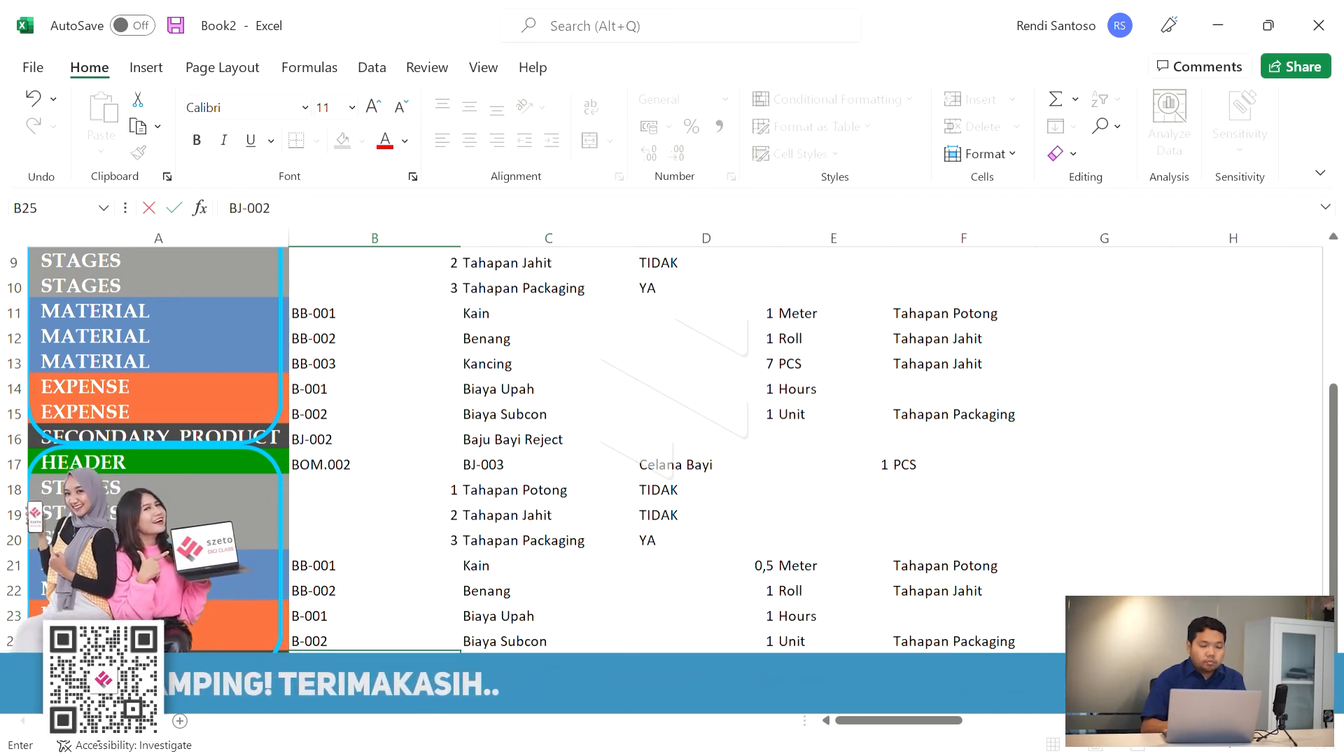
{"action": "key", "text": "Tab"}
{"action": "type", "text": "B"}
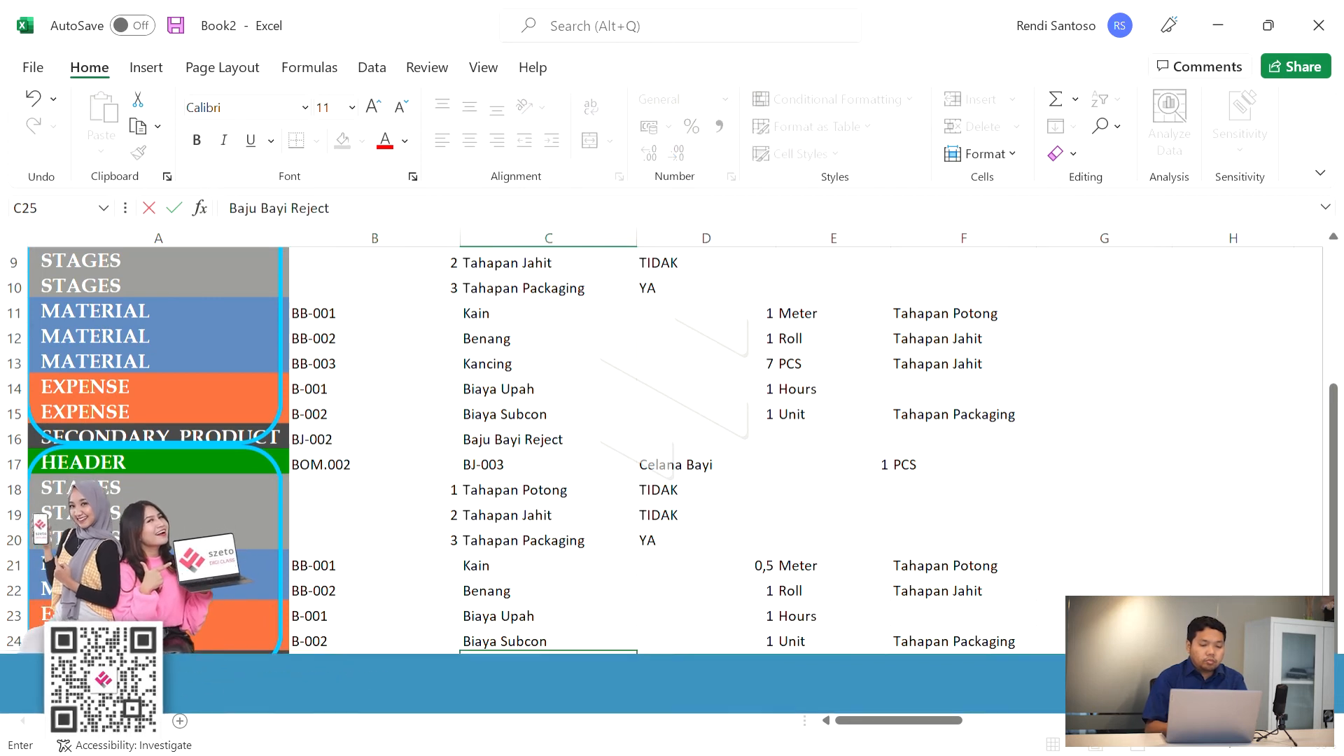
{"action": "type", "text": "a"}
{"action": "key", "text": "BackSpace"}
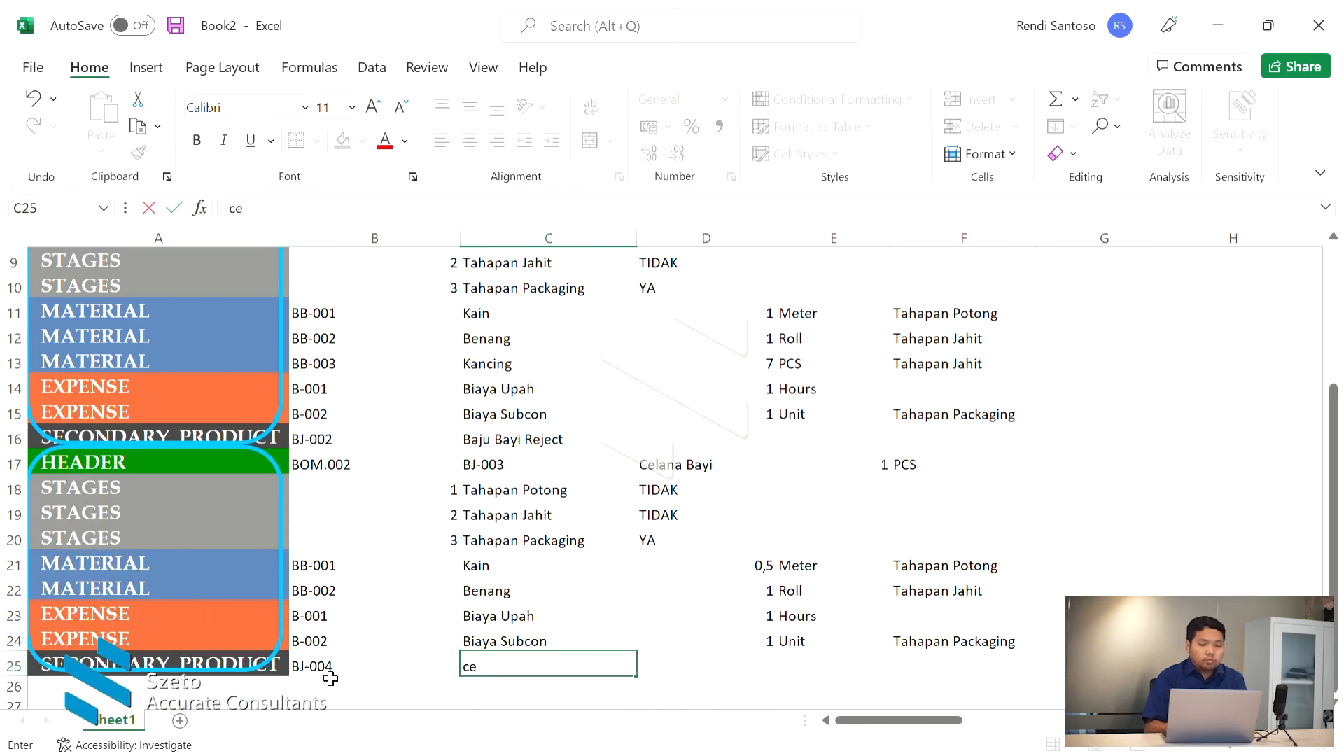
{"action": "key", "text": "BackSpace"}
{"action": "key", "text": "BackSpace"}
{"action": "key", "text": "BackSpace"}
{"action": "key", "text": "BackSpace"}
{"action": "key", "text": "BackSpace"}
{"action": "key", "text": "BackSpace"}
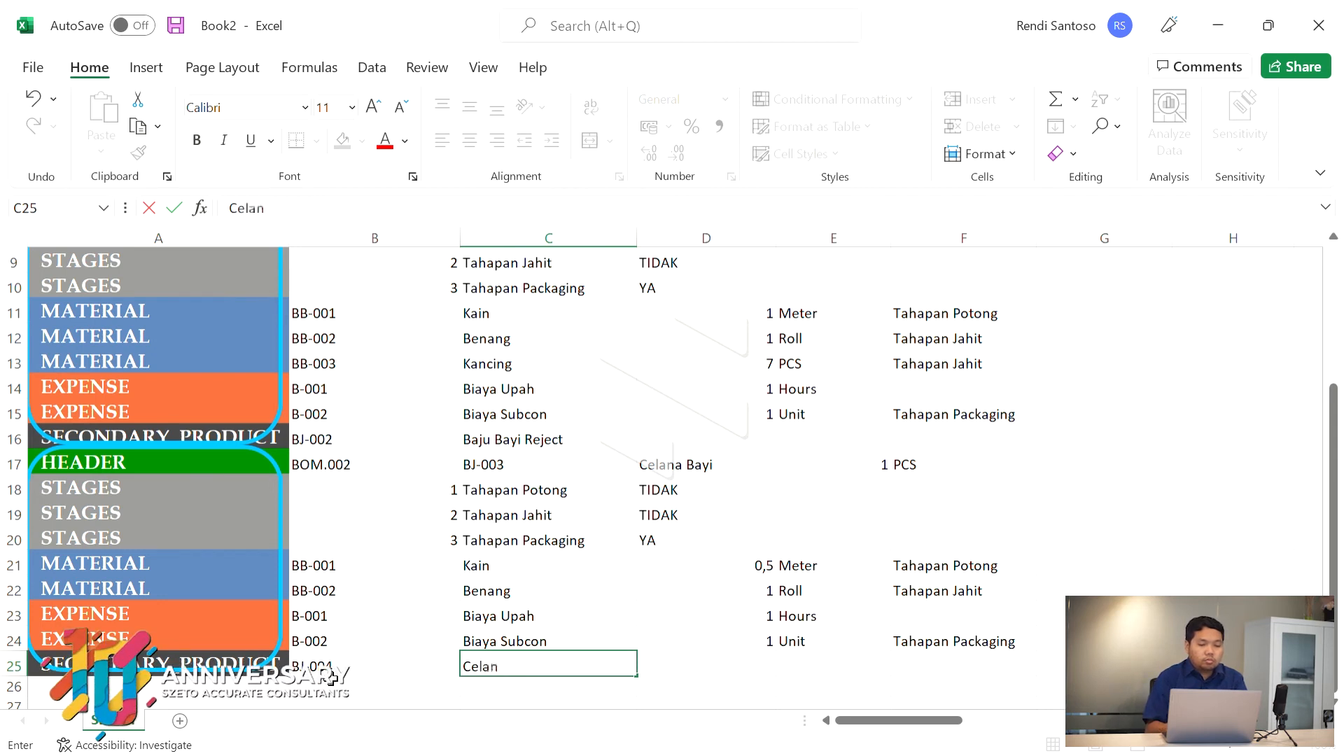
{"action": "type", "text": "elana Bayi J"}
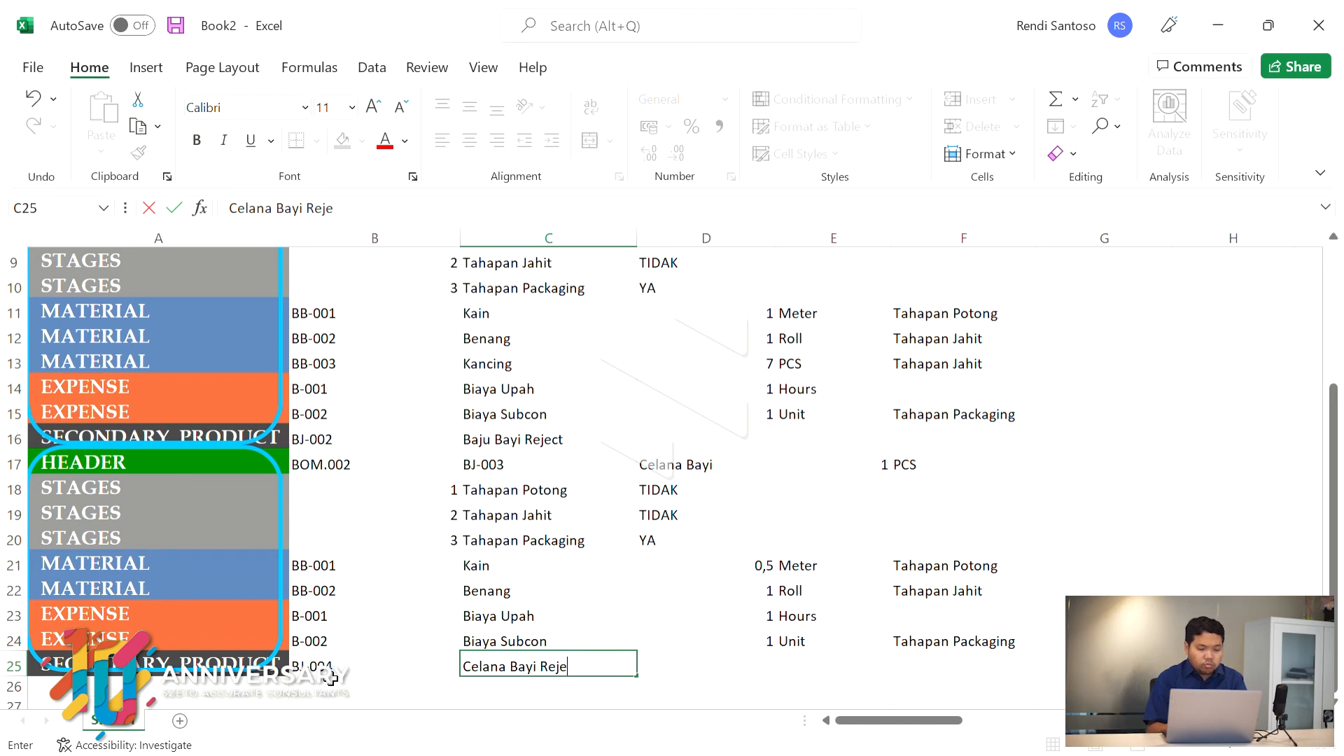
{"action": "key", "text": "Tab"}
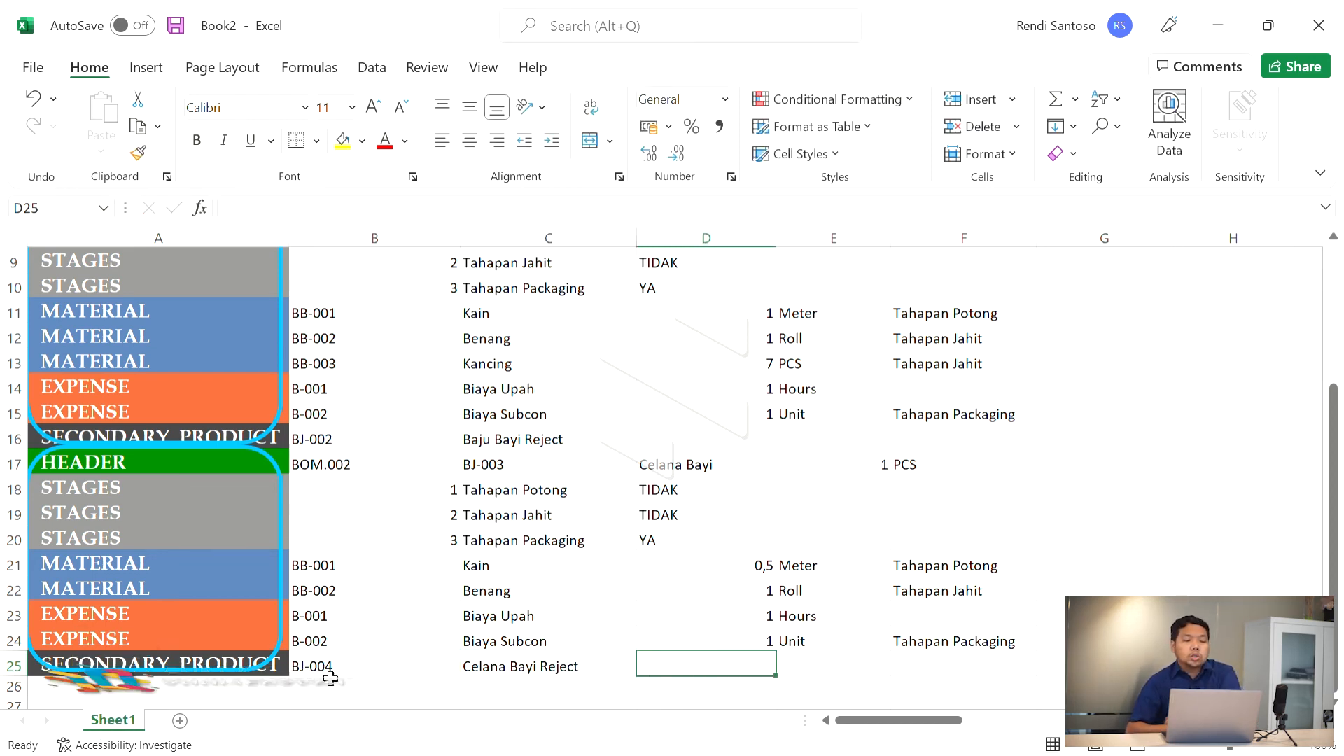
Step: Review the completed BOM.001 and BOM.002 blocks against the template's column headings
{"action": "scroll", "coordinate": [330, 678], "scroll_direction": "up", "scroll_amount": 3}
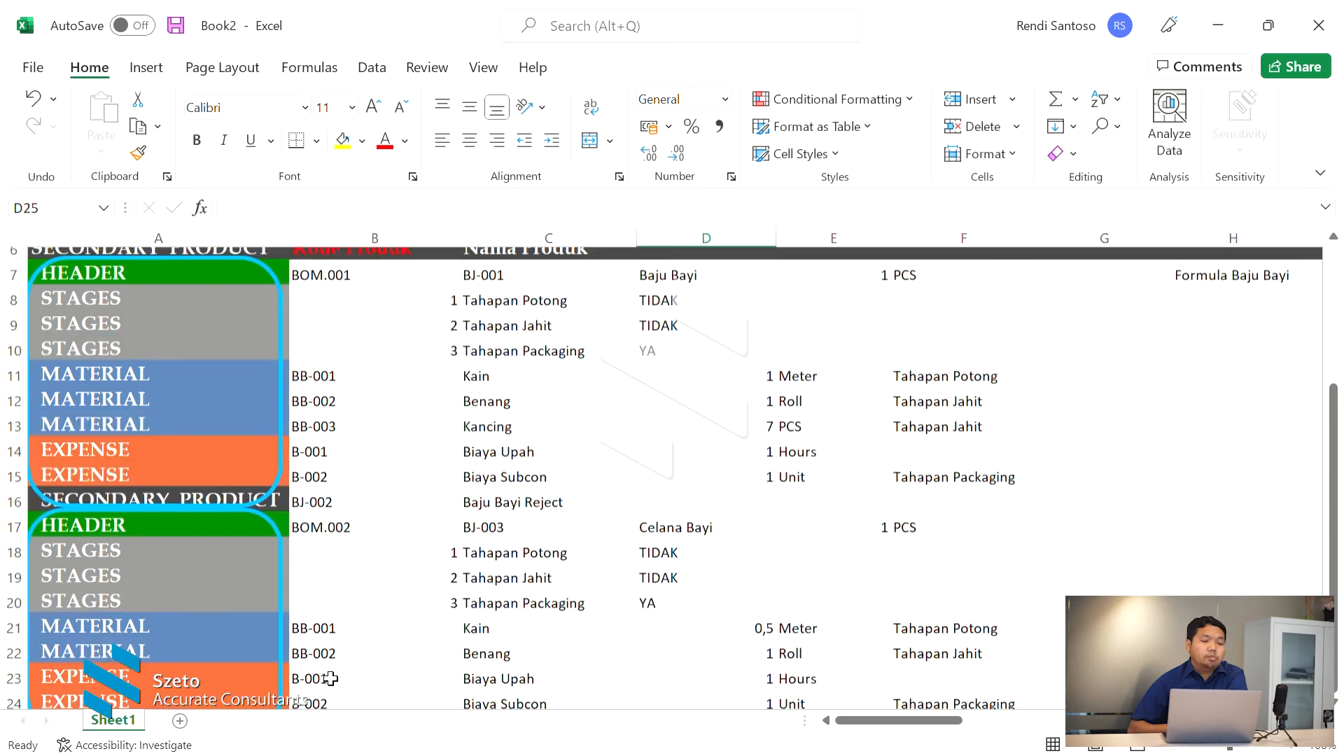
{"action": "scroll", "coordinate": [330, 677], "scroll_direction": "down", "scroll_amount": 3}
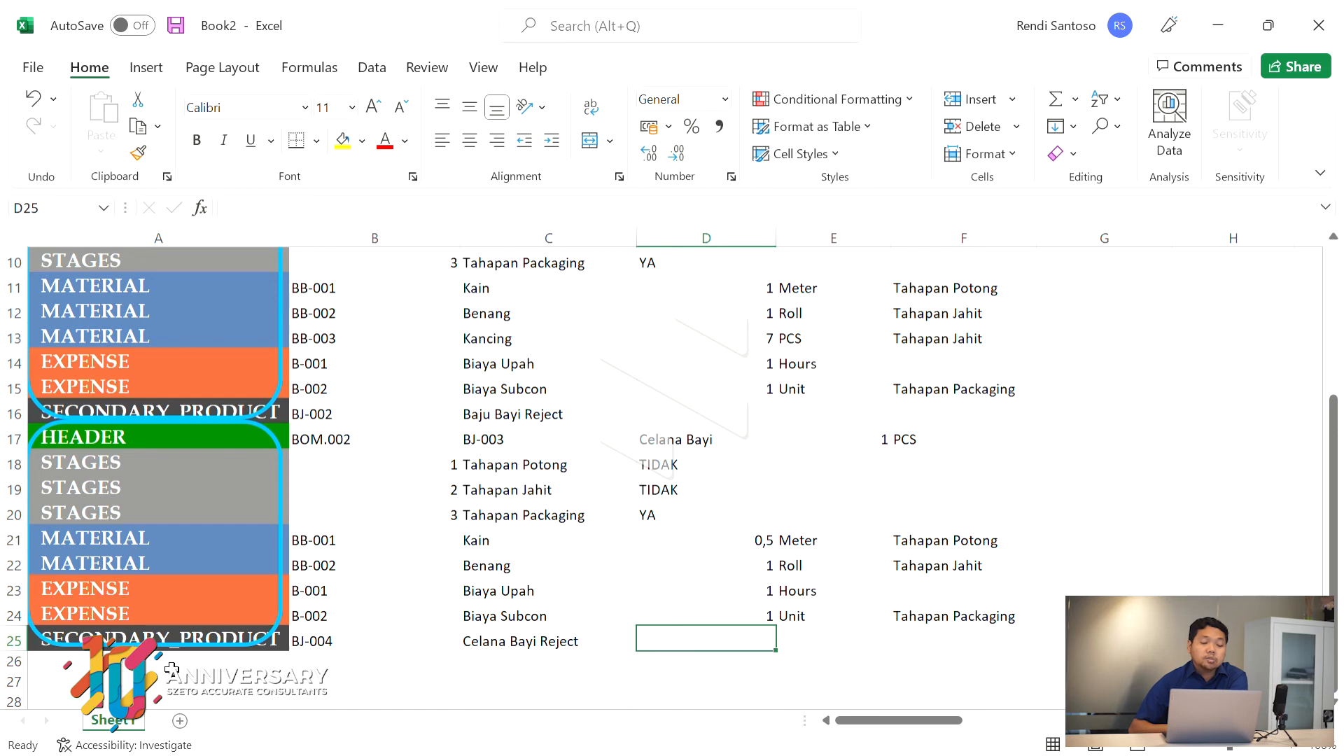
{"action": "scroll", "coordinate": [171, 668], "scroll_direction": "down", "scroll_amount": 3}
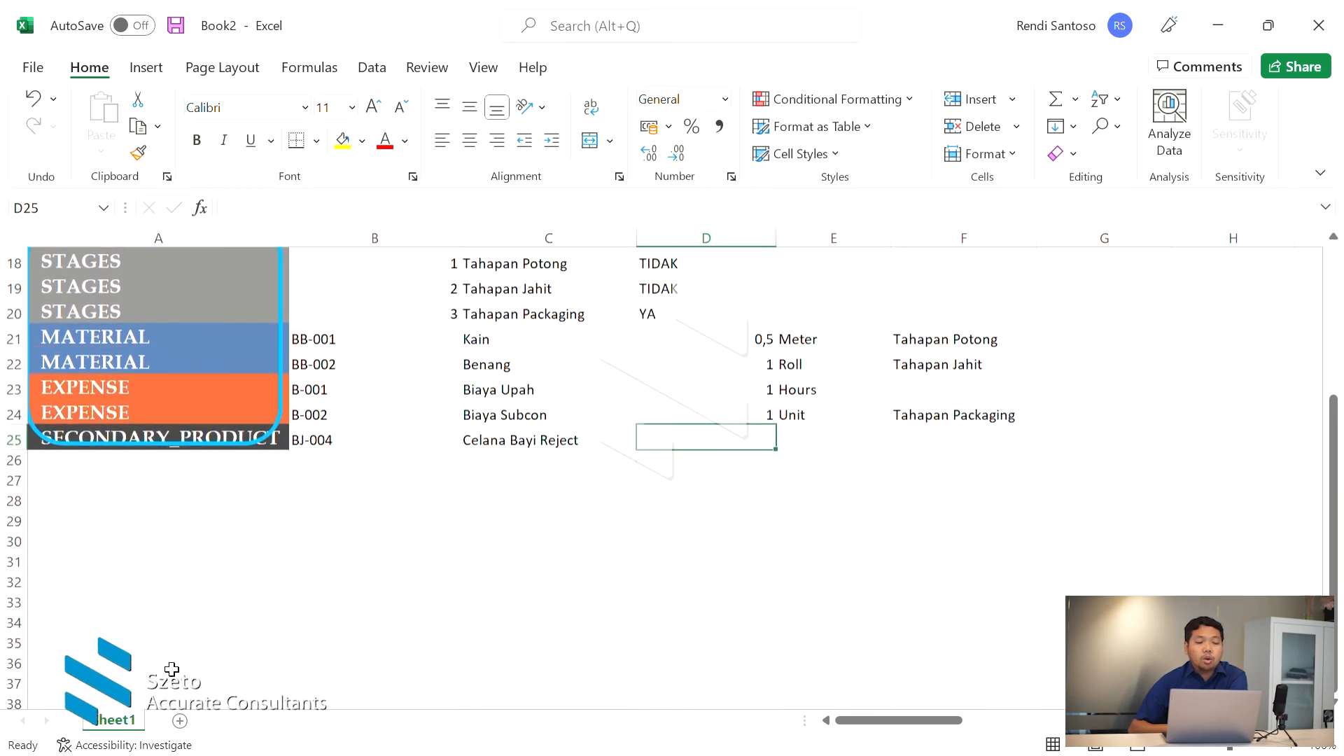
{"action": "scroll", "coordinate": [172, 668], "scroll_direction": "up", "scroll_amount": 6}
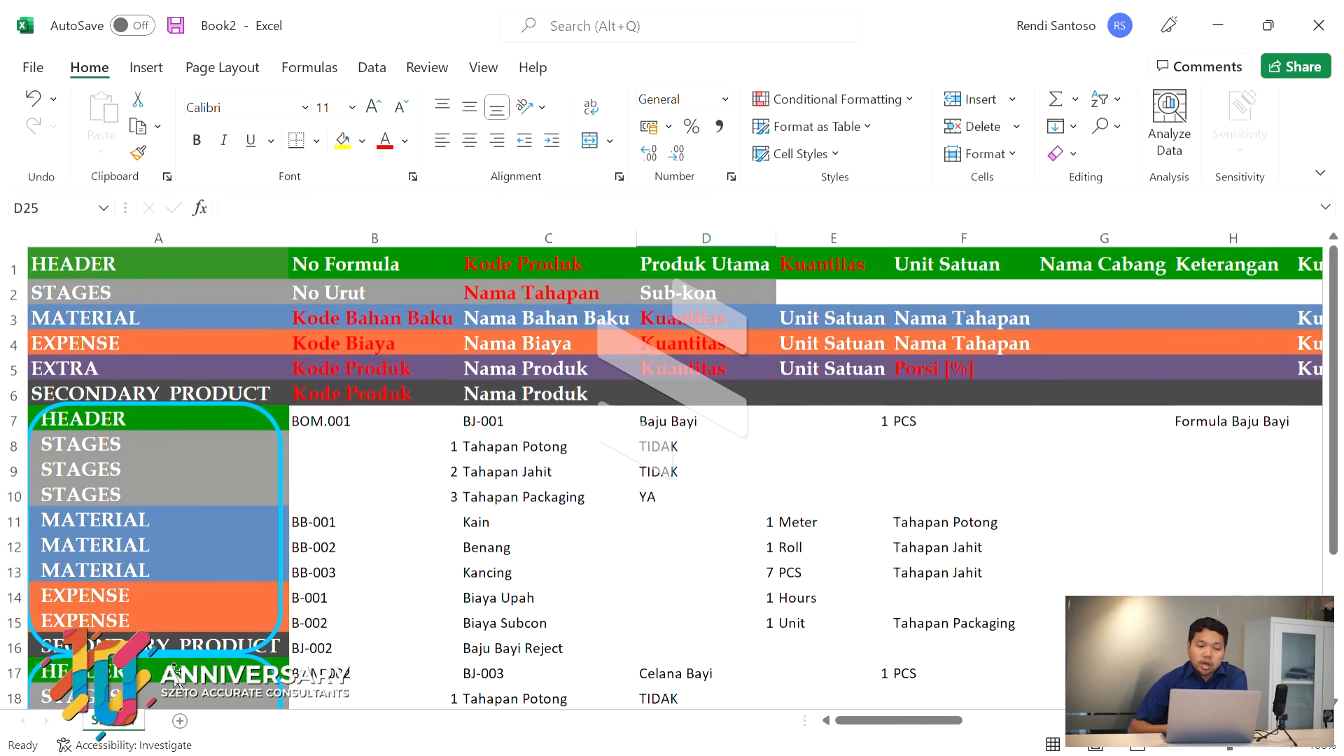
{"action": "scroll", "coordinate": [175, 675], "scroll_direction": "down", "scroll_amount": 1}
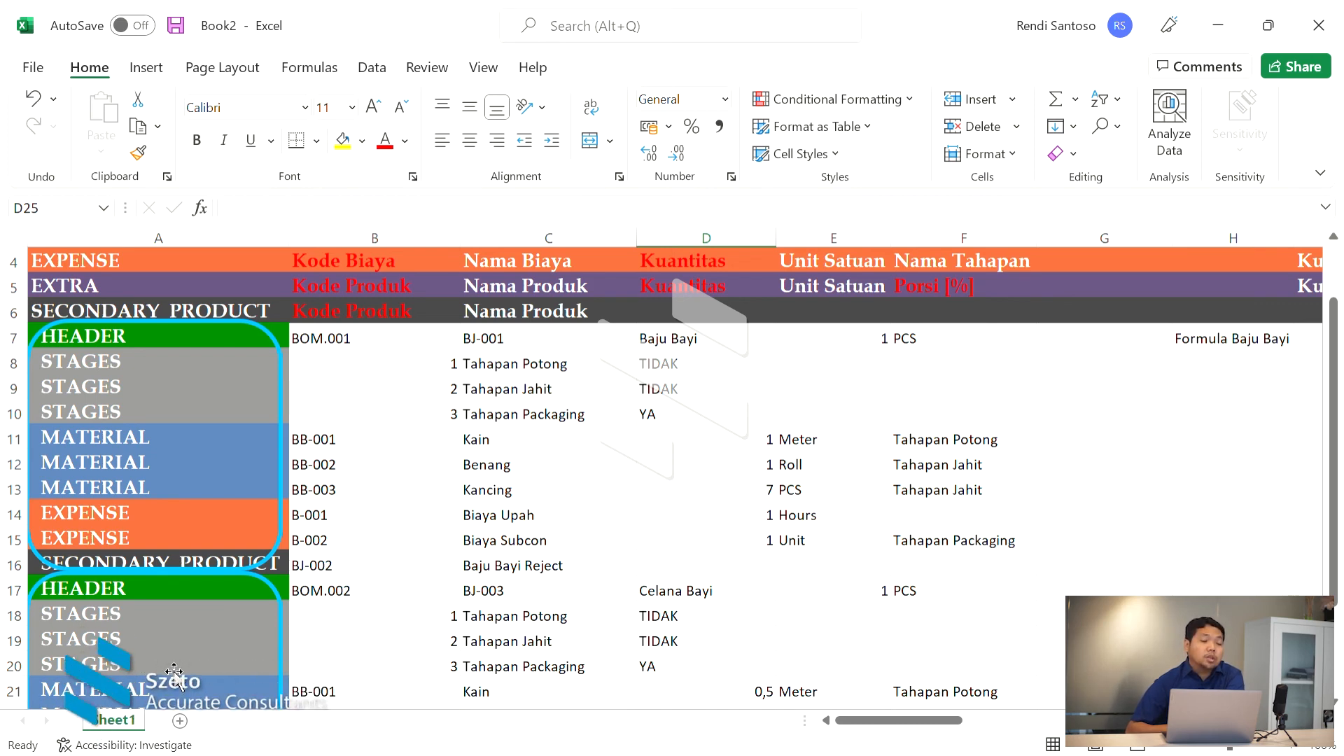
{"action": "scroll", "coordinate": [174, 675], "scroll_direction": "down", "scroll_amount": 2}
{"action": "scroll", "coordinate": [174, 675], "scroll_direction": "up", "scroll_amount": 1}
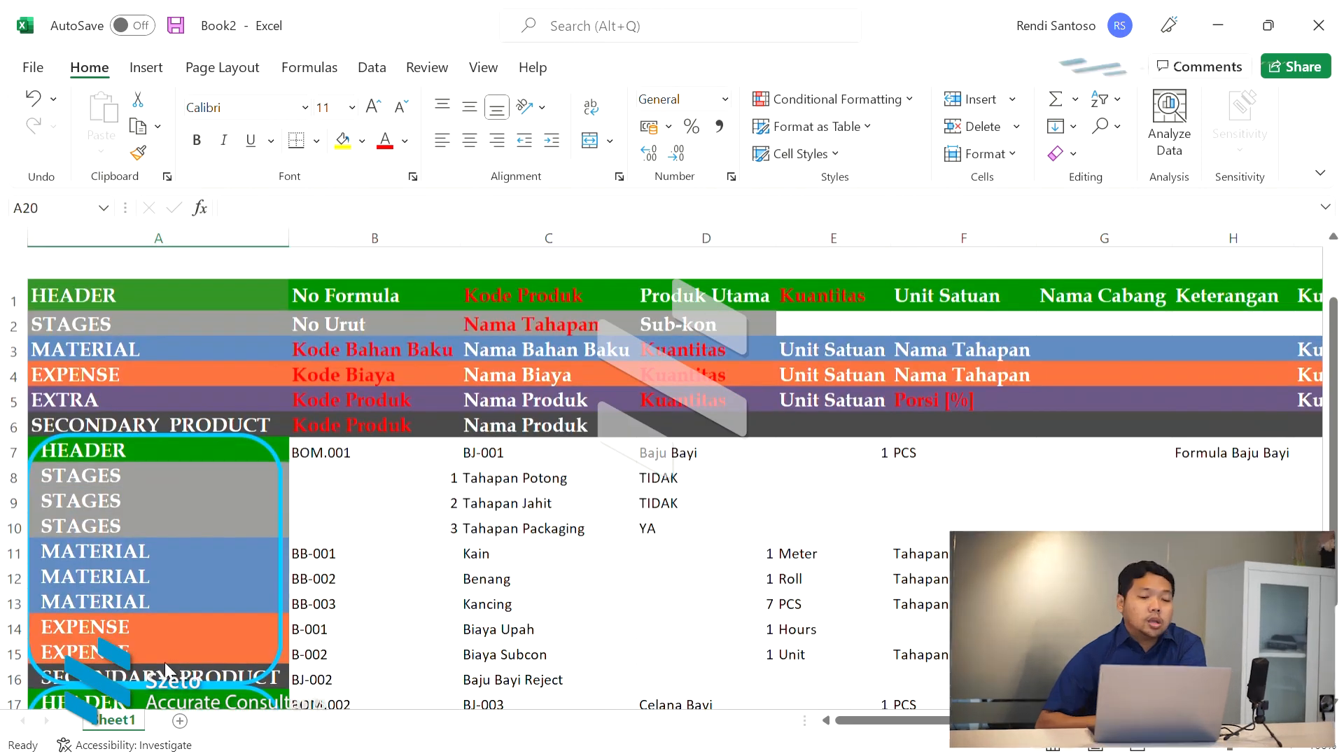